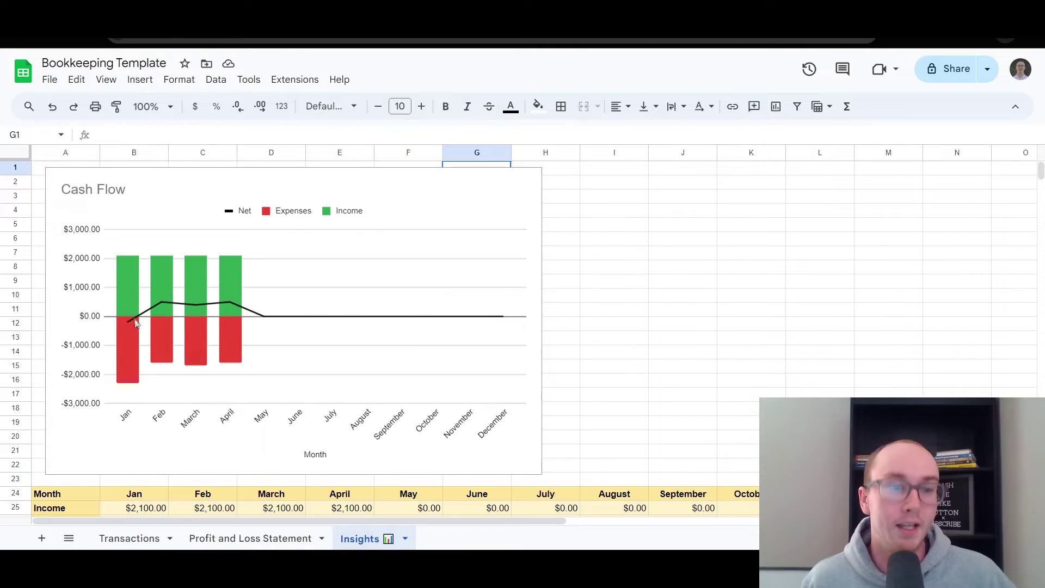
- Examine January's income, expenses and net, and February's figures, in the Cash Flow chart
click(129, 303)
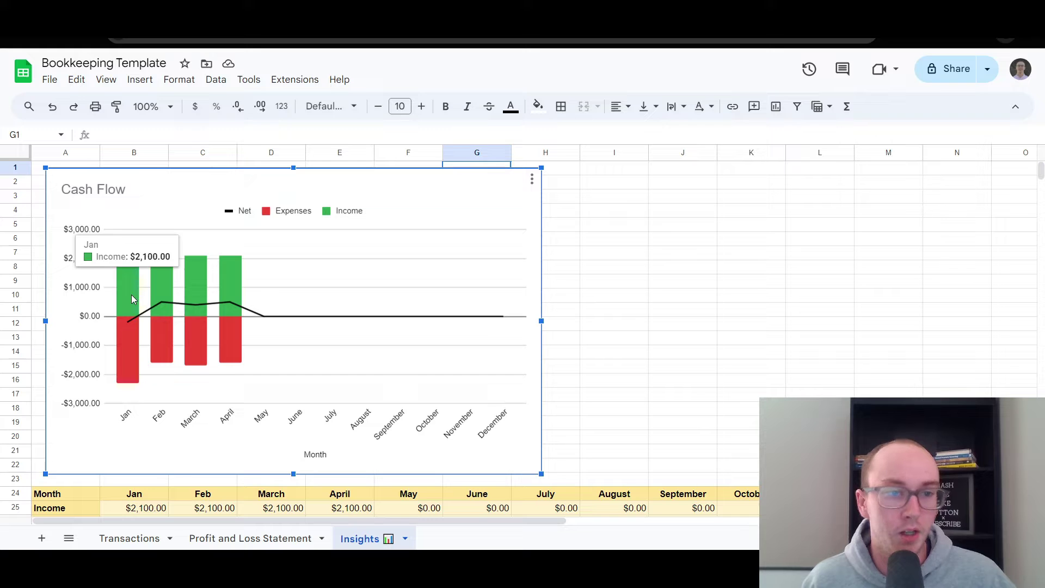
mouse_move(126, 351)
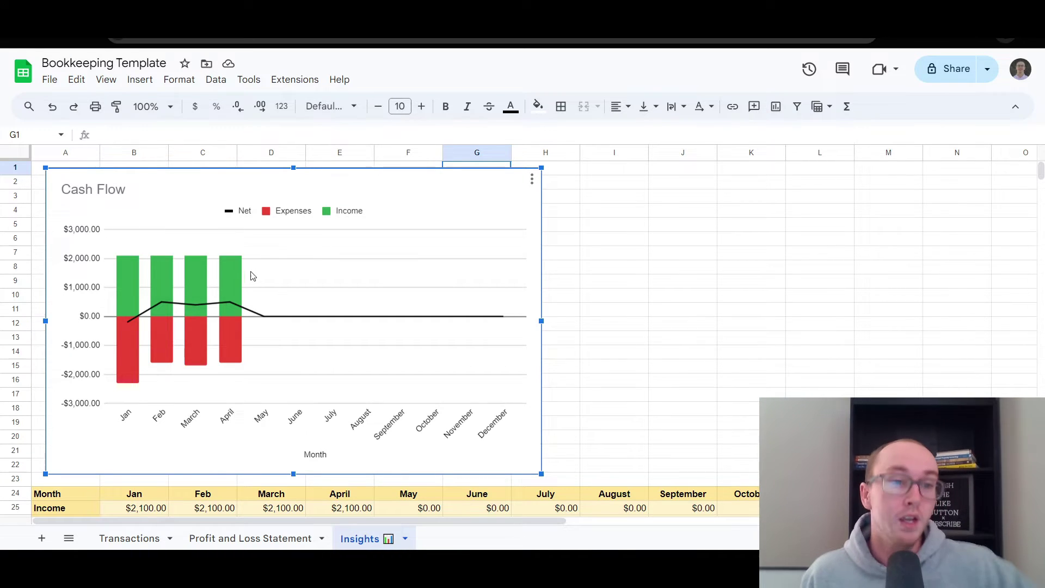
mouse_move(130, 327)
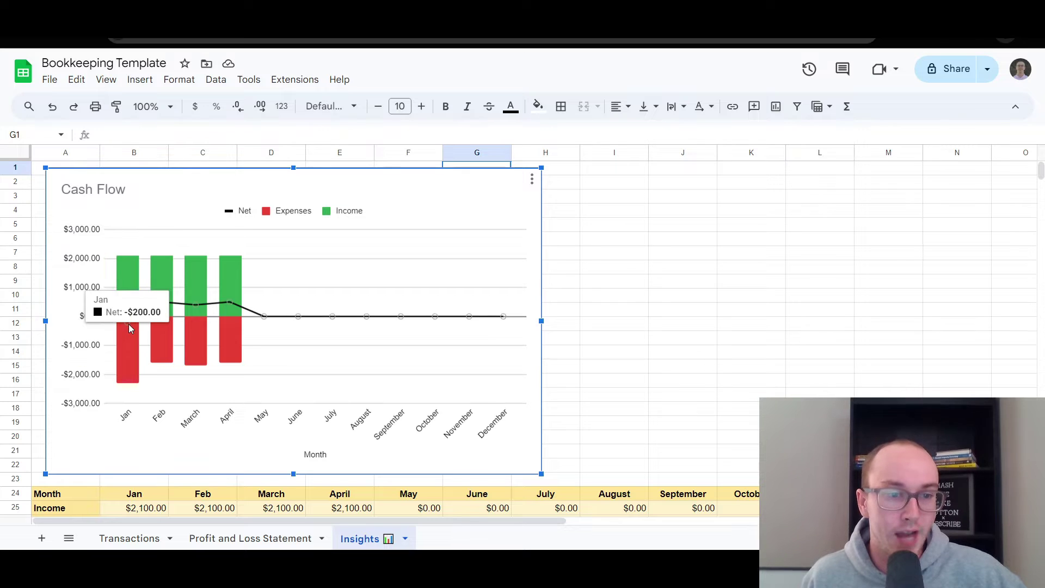
mouse_move(160, 319)
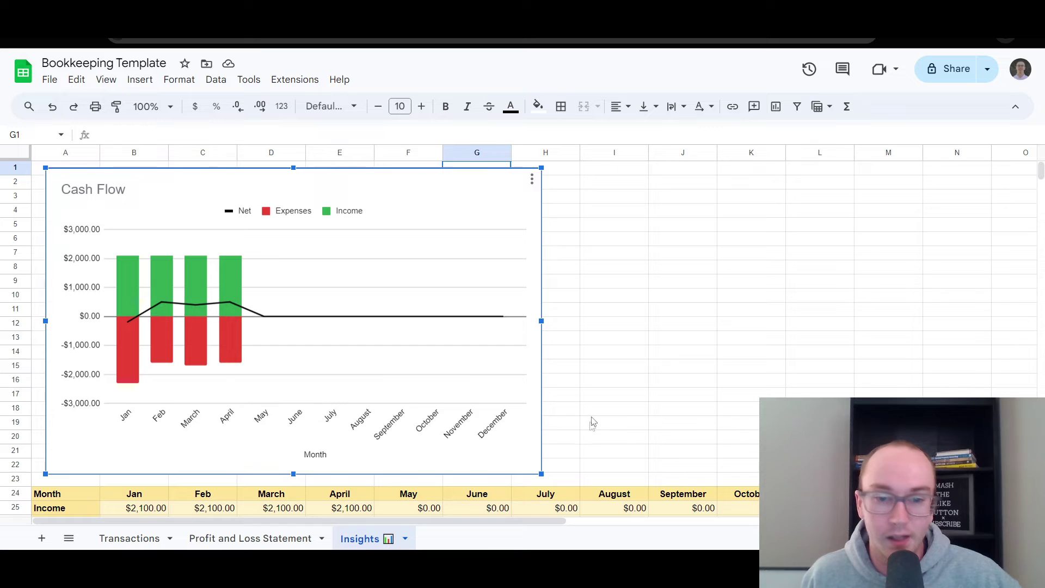
- Open the Transactions sheet and look through its transaction rows
click(144, 543)
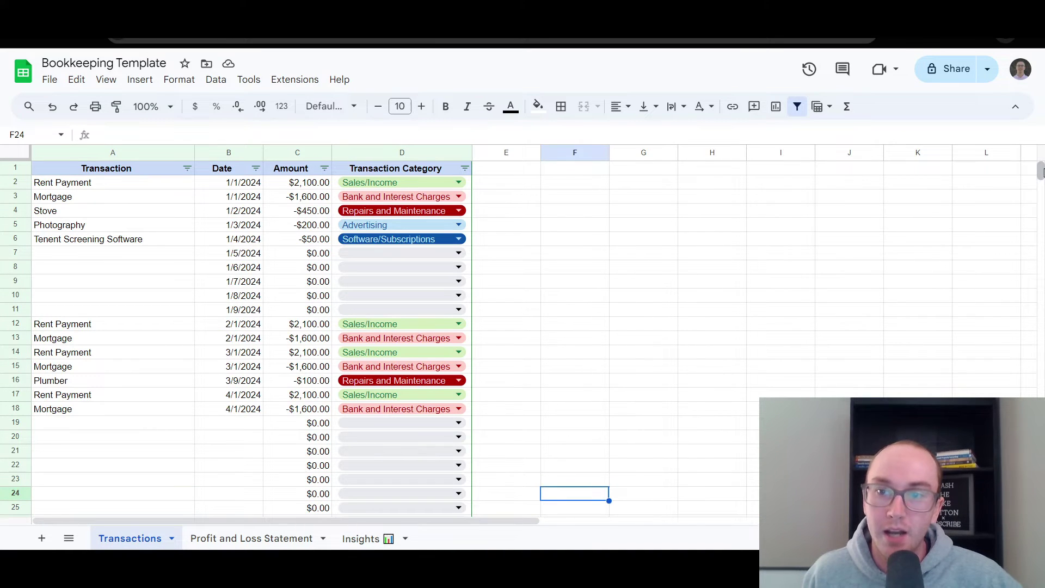
drag(1041, 173, 1039, 181)
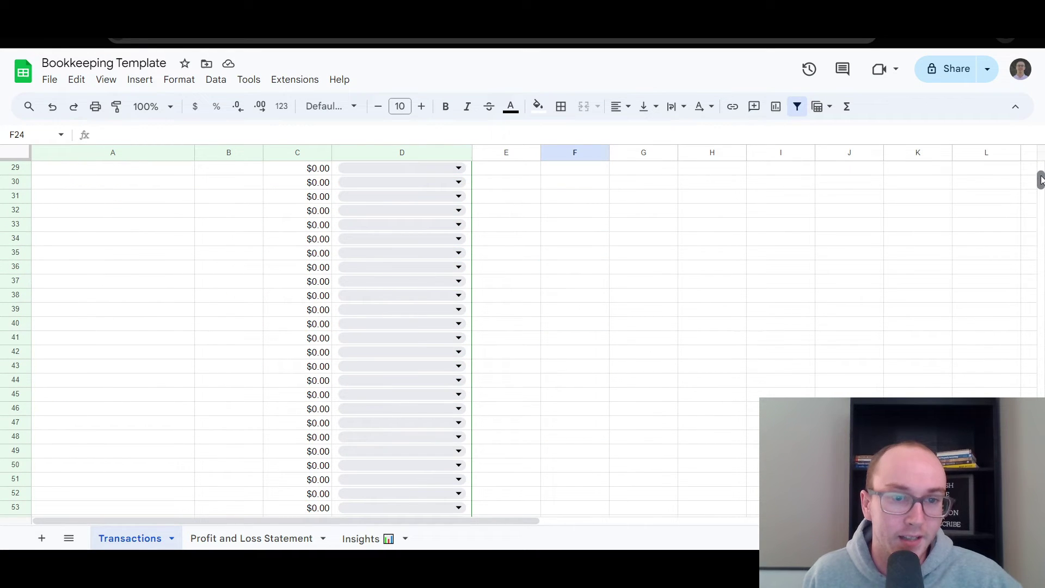
scroll(533, 325, up, 3)
scroll(533, 325, up, 5)
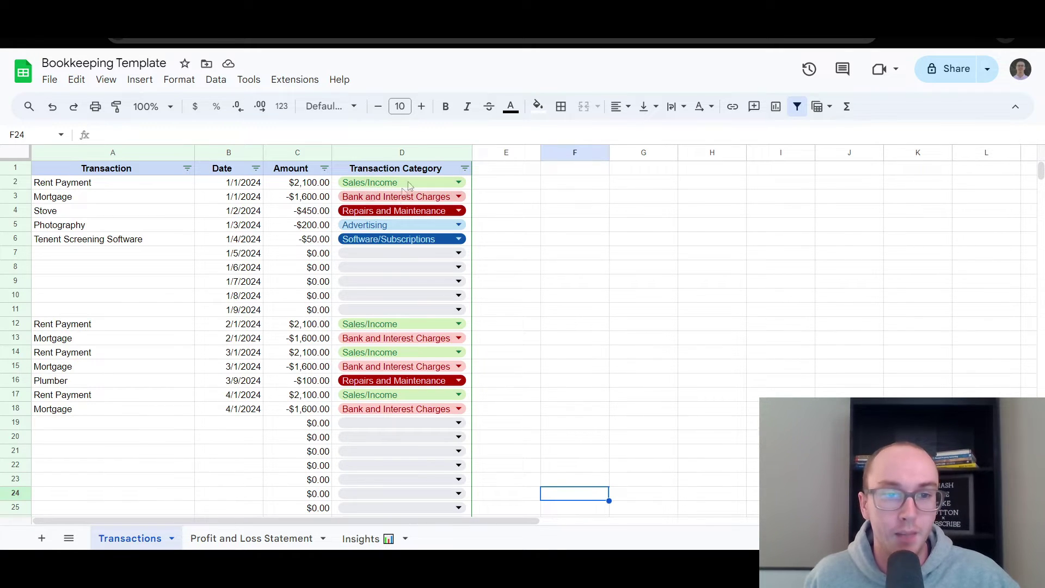
- View the category choices available for the first Rent Payment transaction in cell D2
click(459, 182)
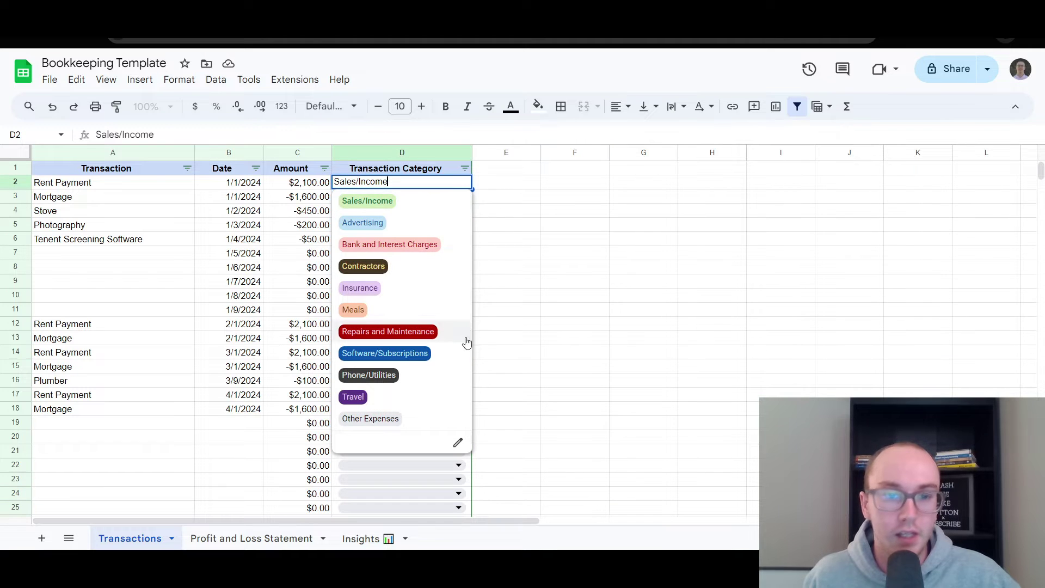
click(494, 184)
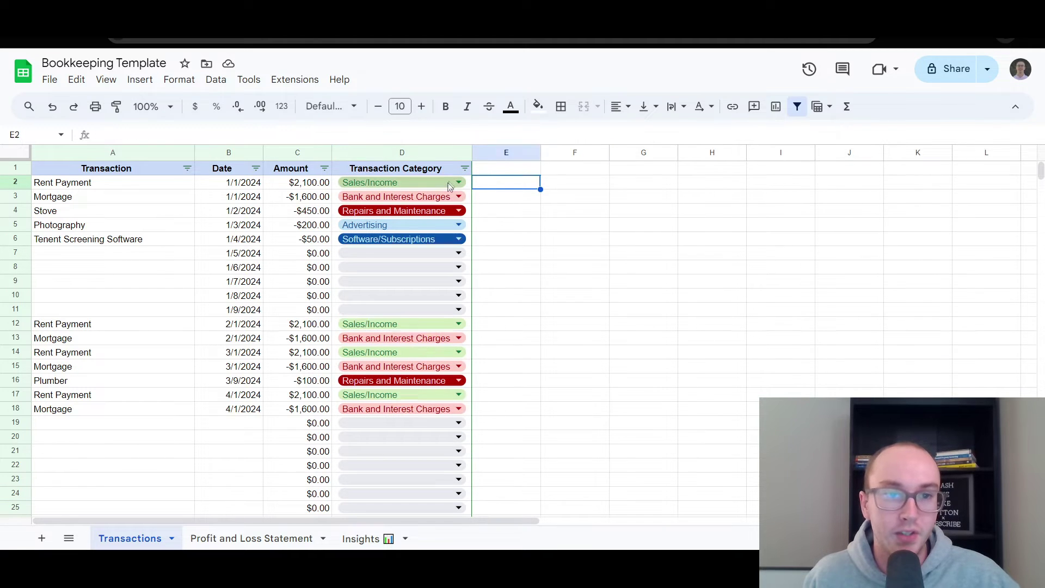
click(216, 89)
click(217, 89)
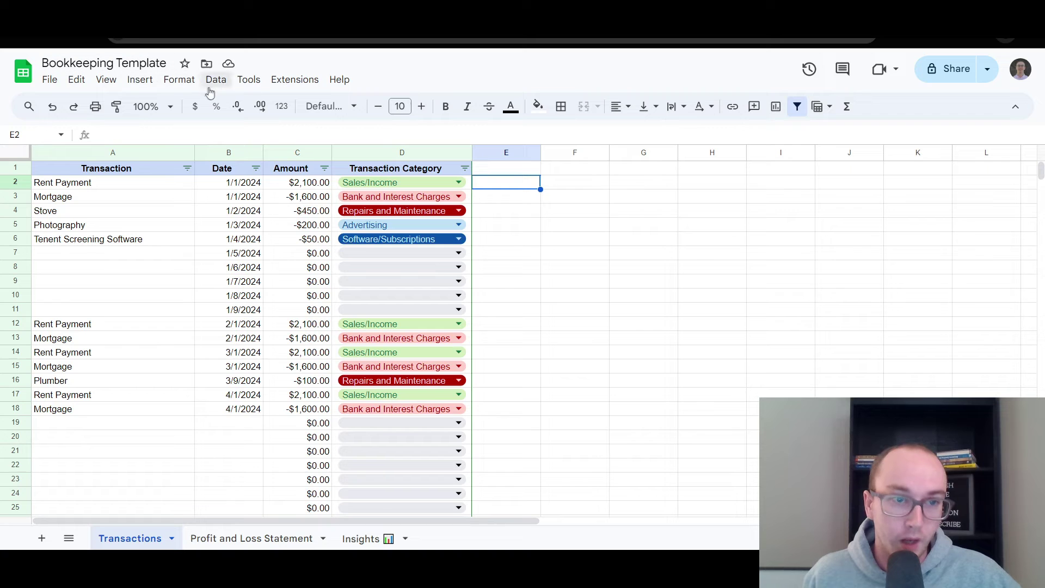
- Open the data validation rules behind the Transaction Category dropdown in cell D2
click(458, 183)
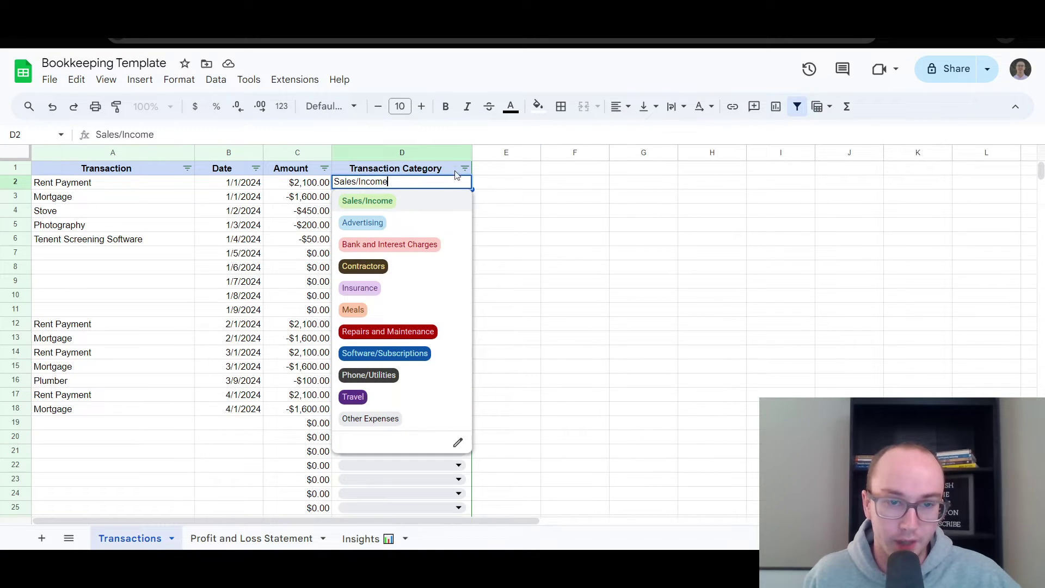
click(458, 442)
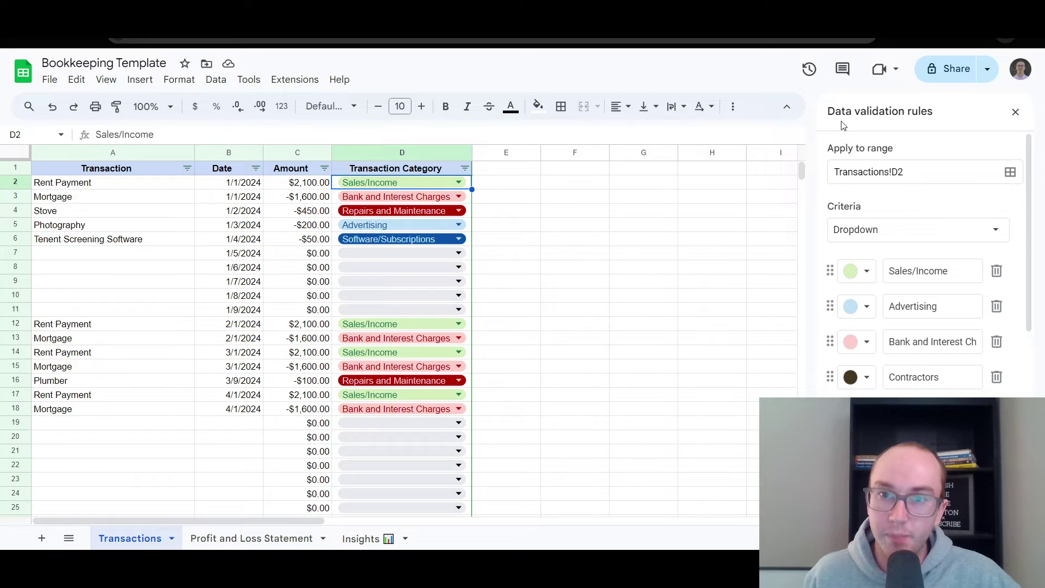
click(429, 184)
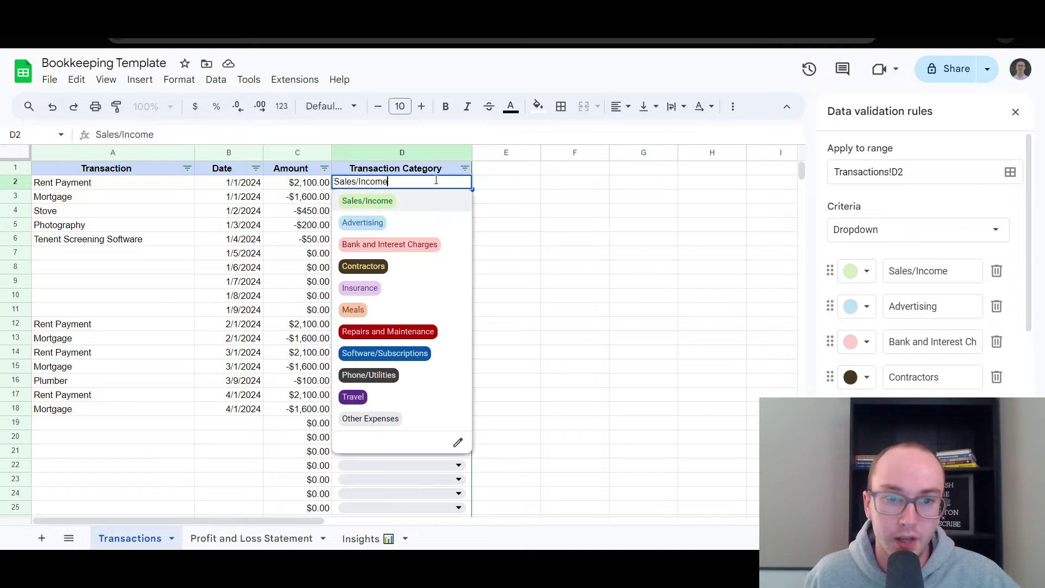
click(457, 442)
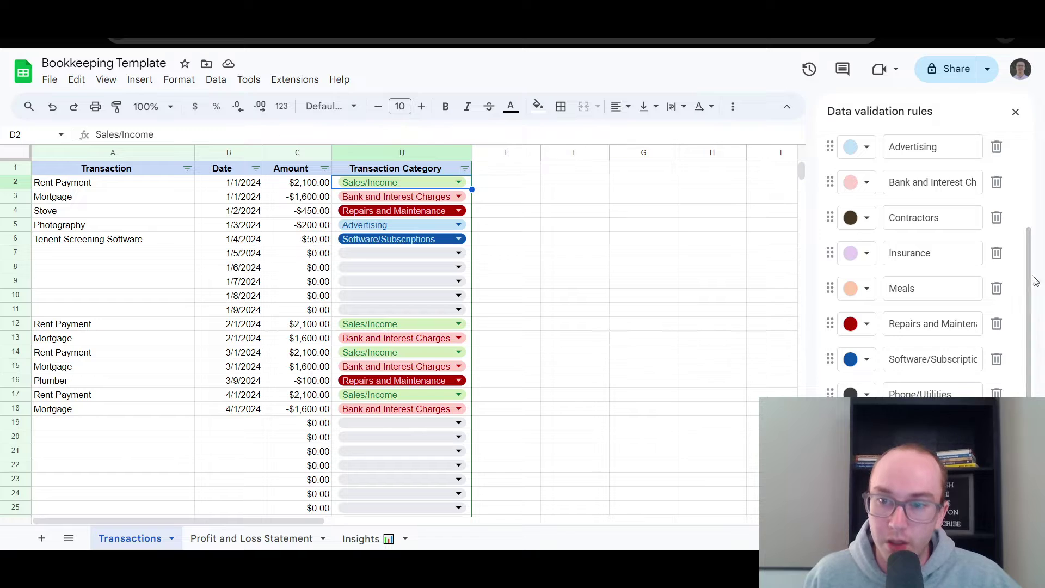
- Review the category options and their colours in the dropdown's data validation rules, from Sales/Income to Other Expenses
drag(1034, 283, 1034, 172)
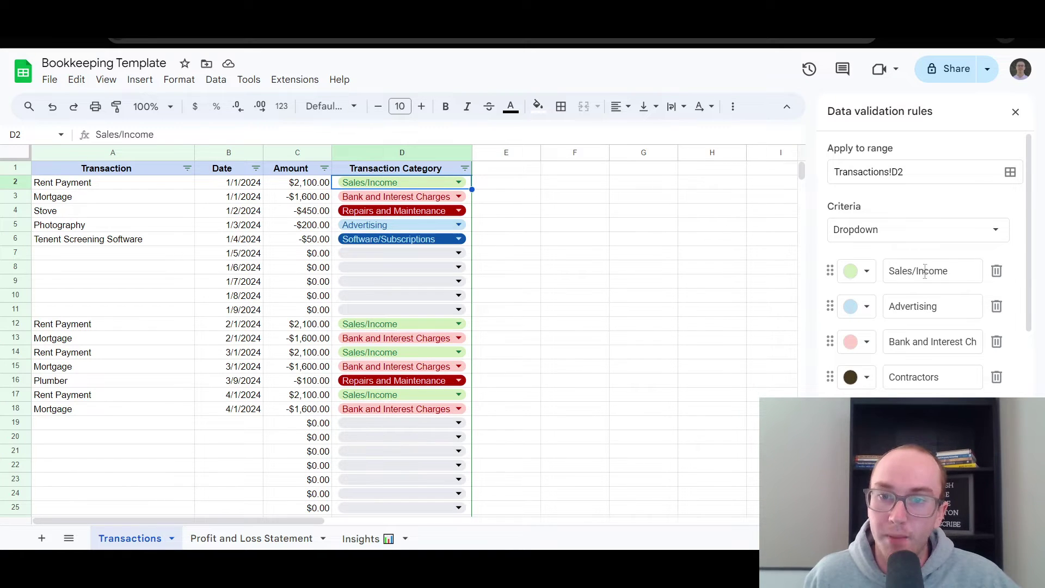
drag(1028, 246, 827, 253)
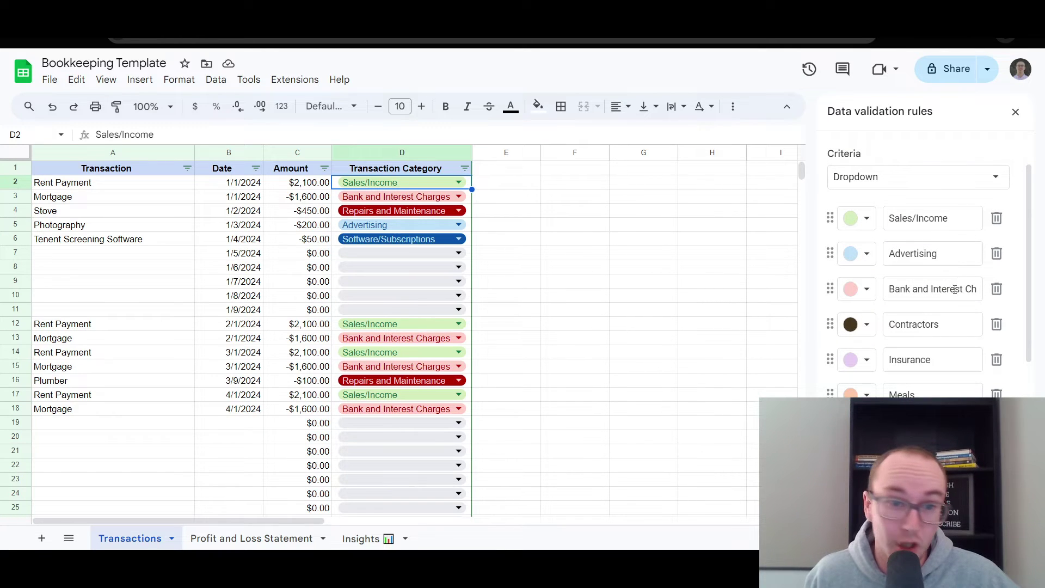
scroll(946, 328, down, 1)
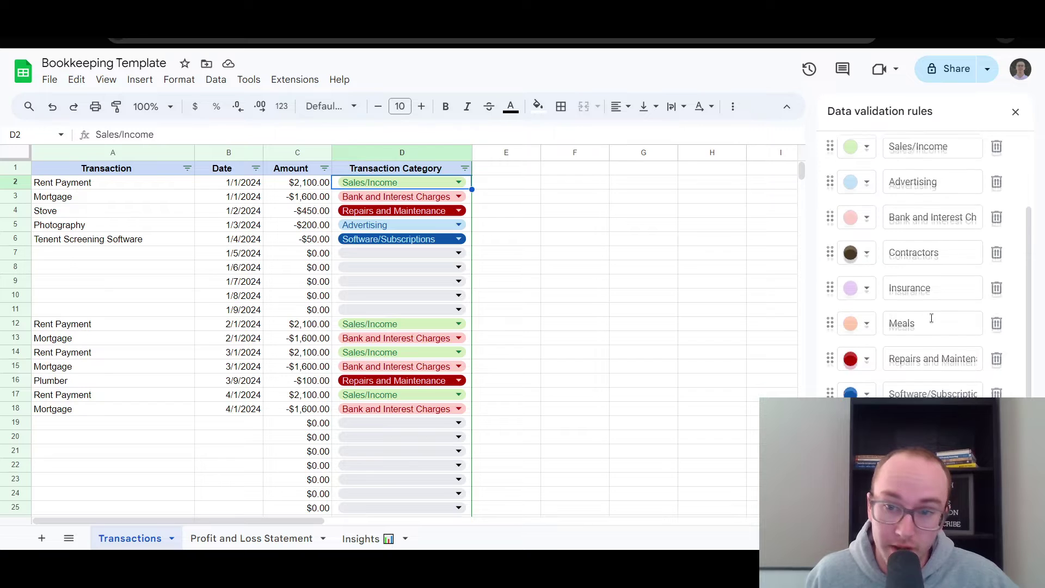
scroll(925, 298, down, 1)
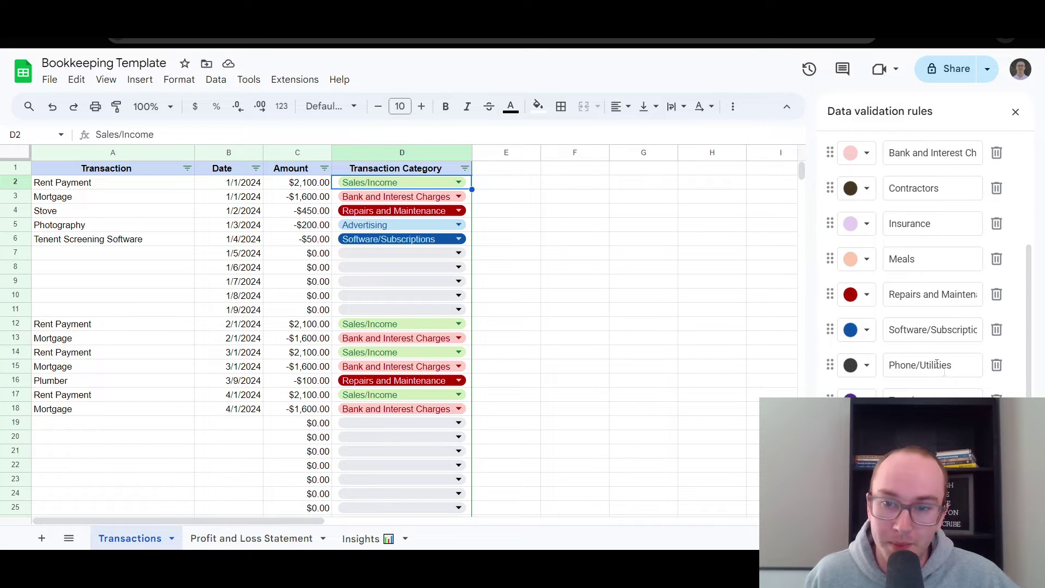
scroll(933, 360, down, 1)
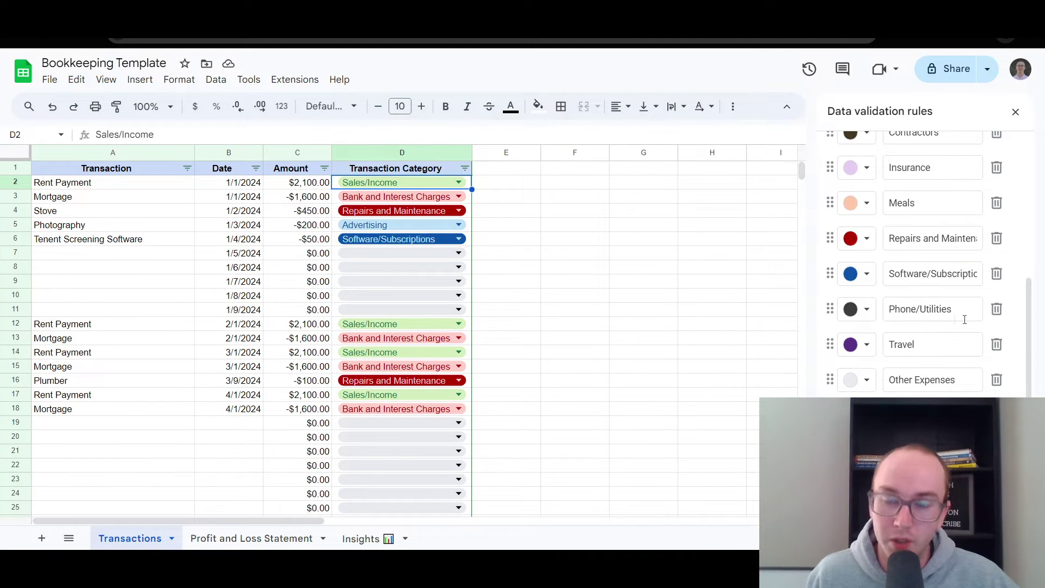
scroll(1023, 381, up, 1)
scroll(1023, 396, down, 1)
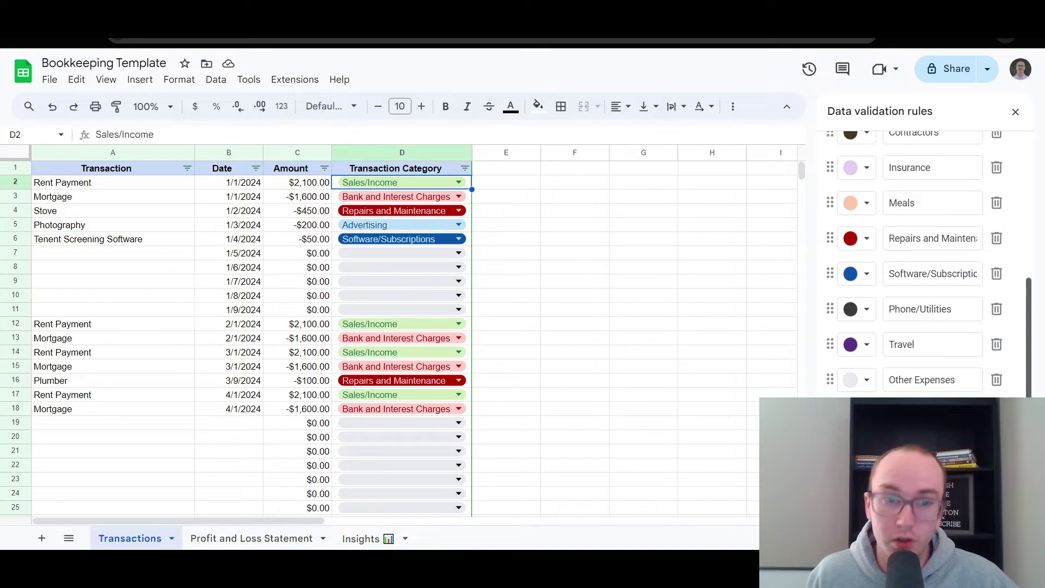
scroll(1023, 380, up, 5)
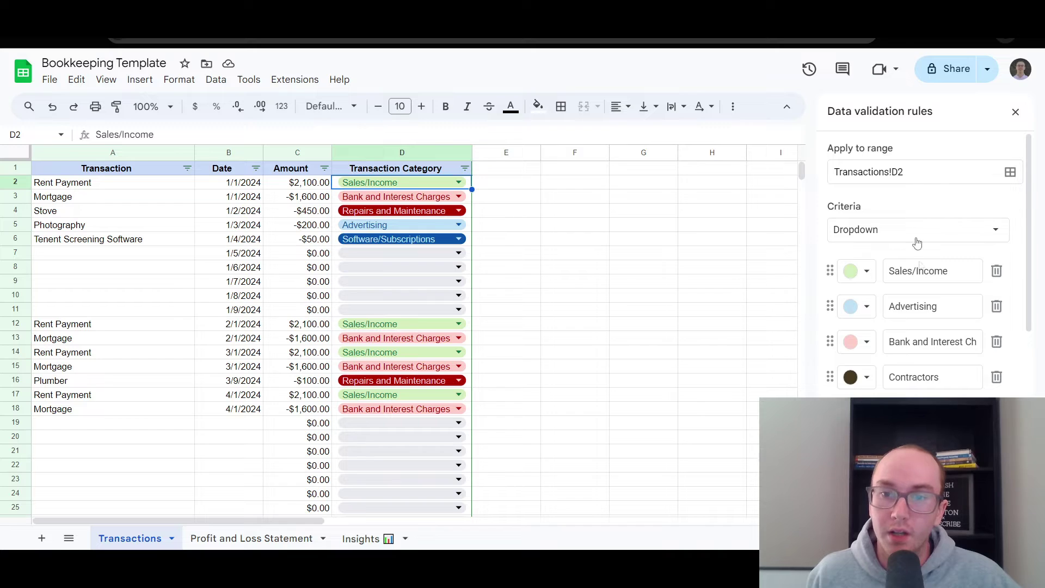
click(869, 277)
click(870, 278)
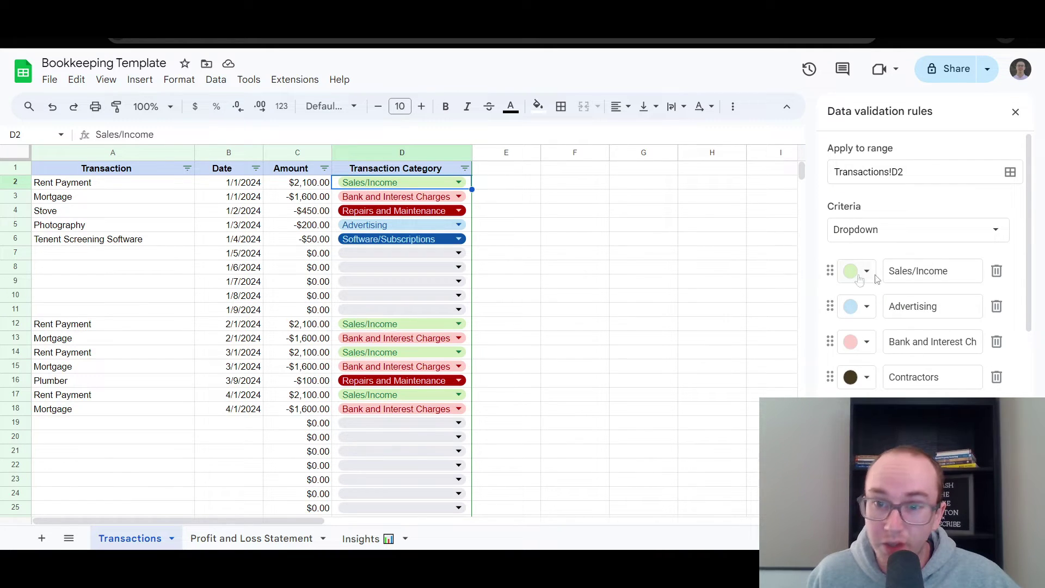
- Inspect the first Rent Payment entry in row 2 of the transaction list
click(490, 187)
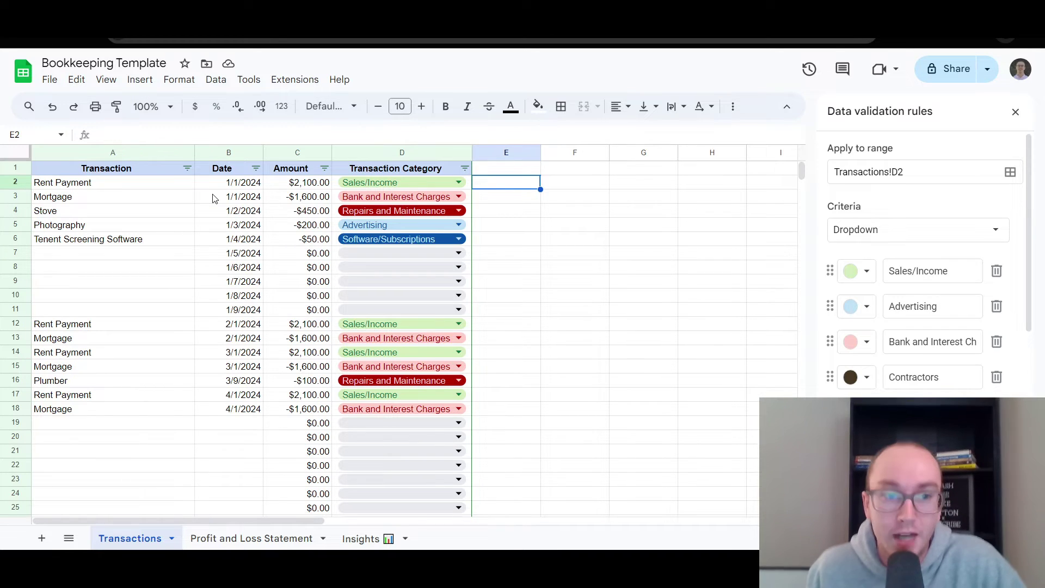
click(551, 188)
click(533, 188)
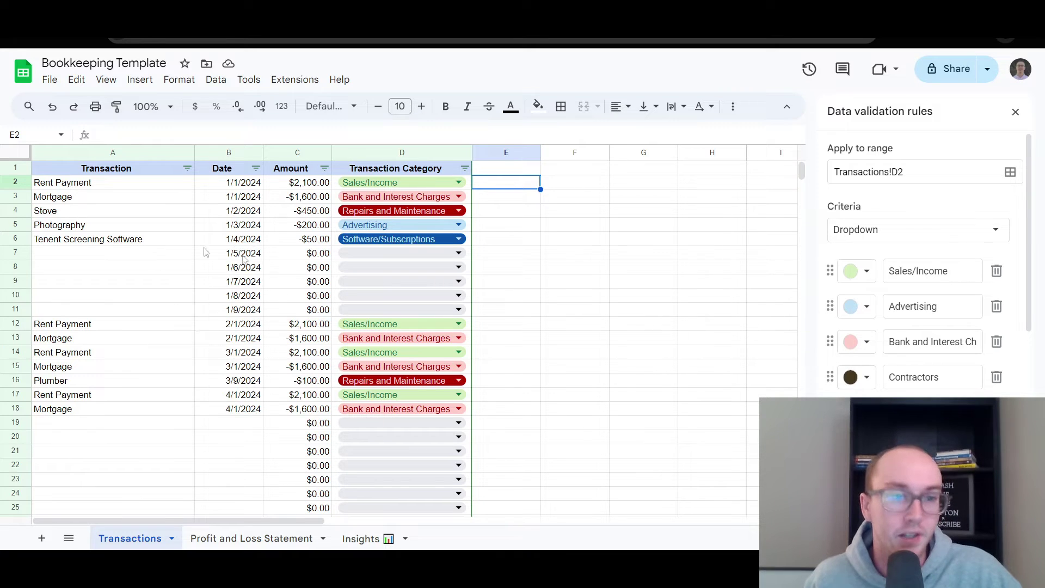
click(173, 184)
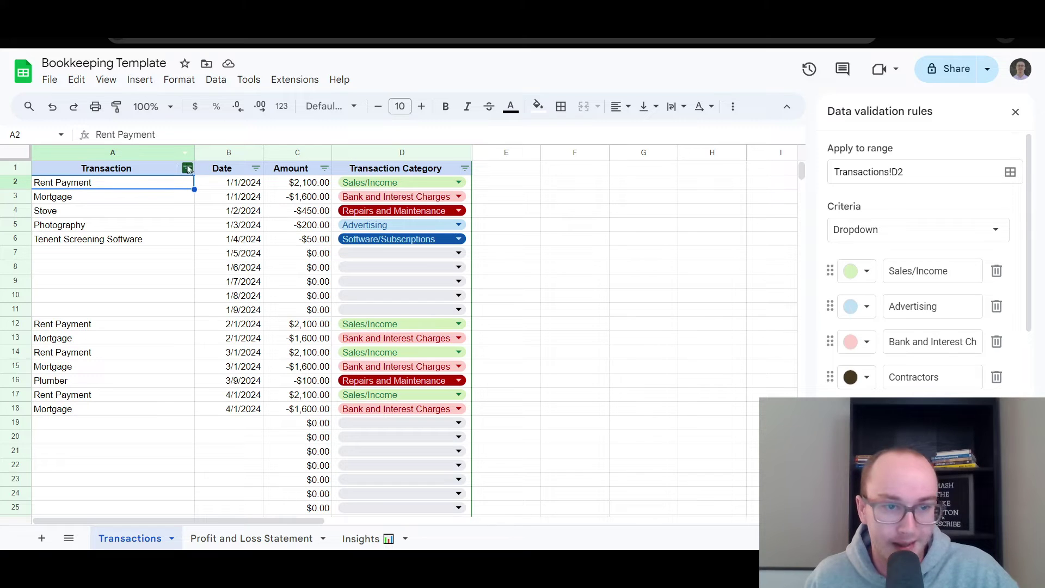
click(101, 194)
click(103, 185)
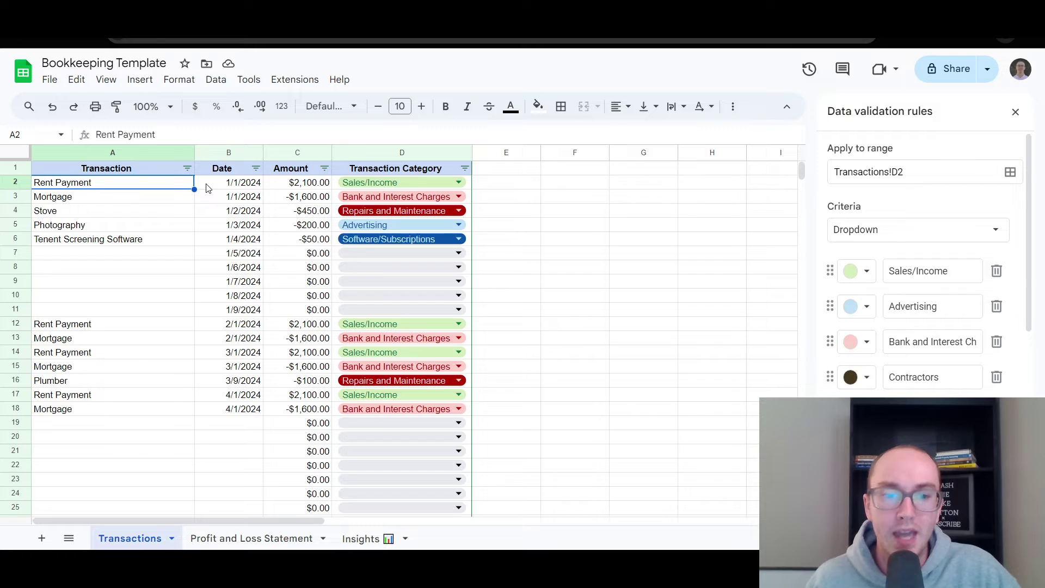
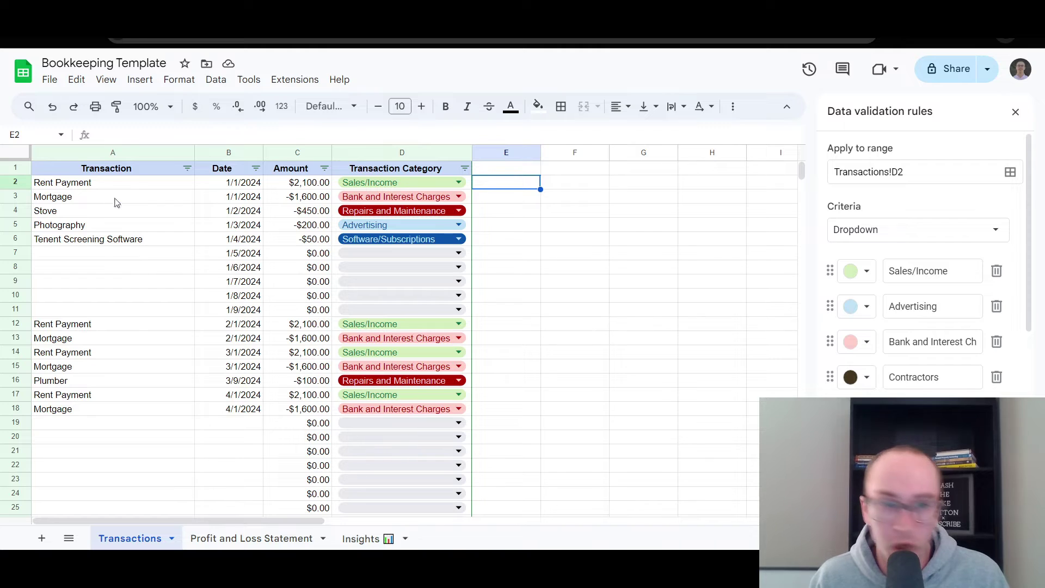
- Inspect the amount and the category choices of the Mortgage transaction in row 3
click(314, 200)
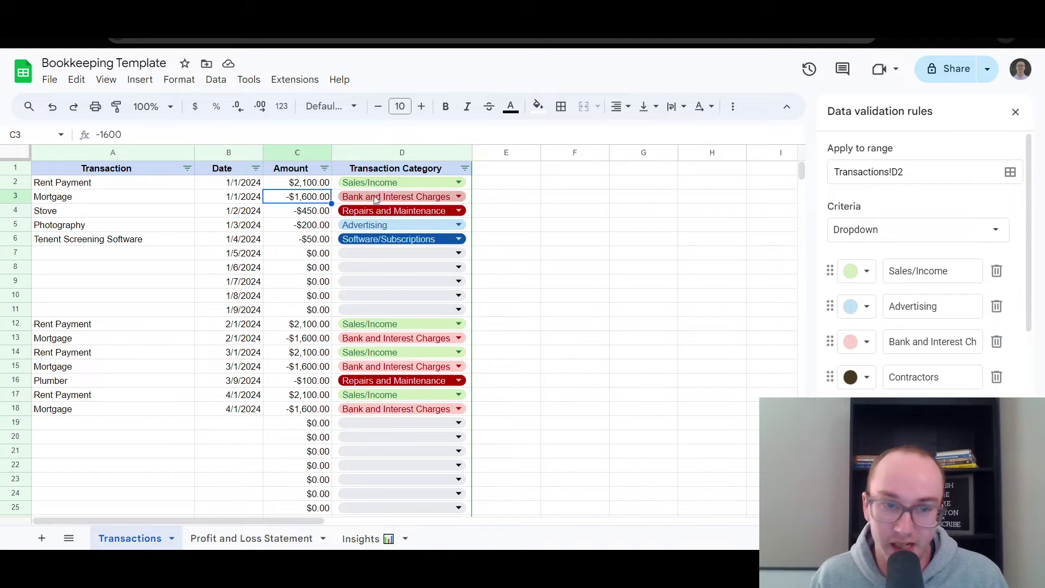
double_click(429, 194)
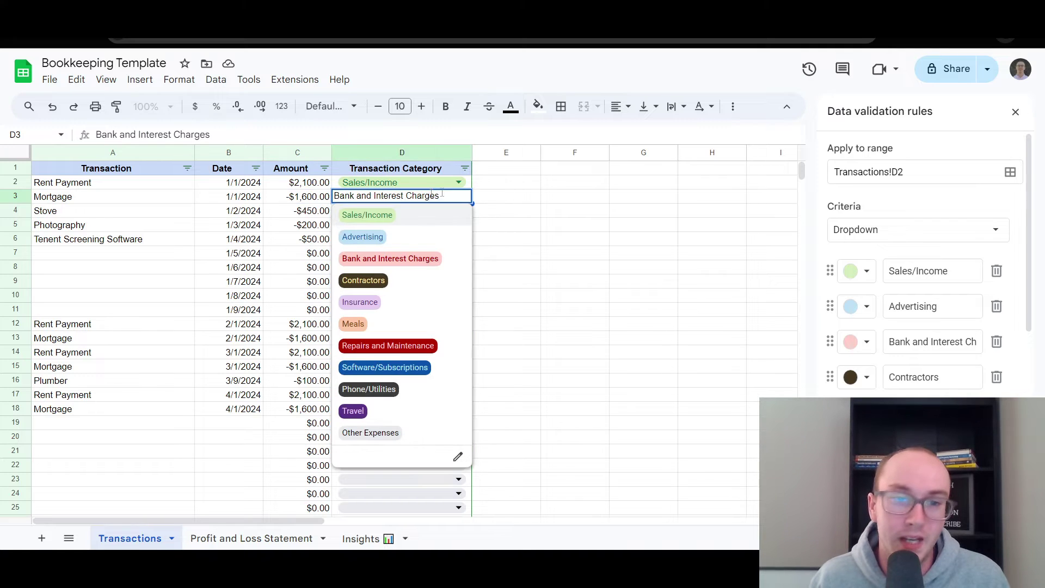
click(506, 196)
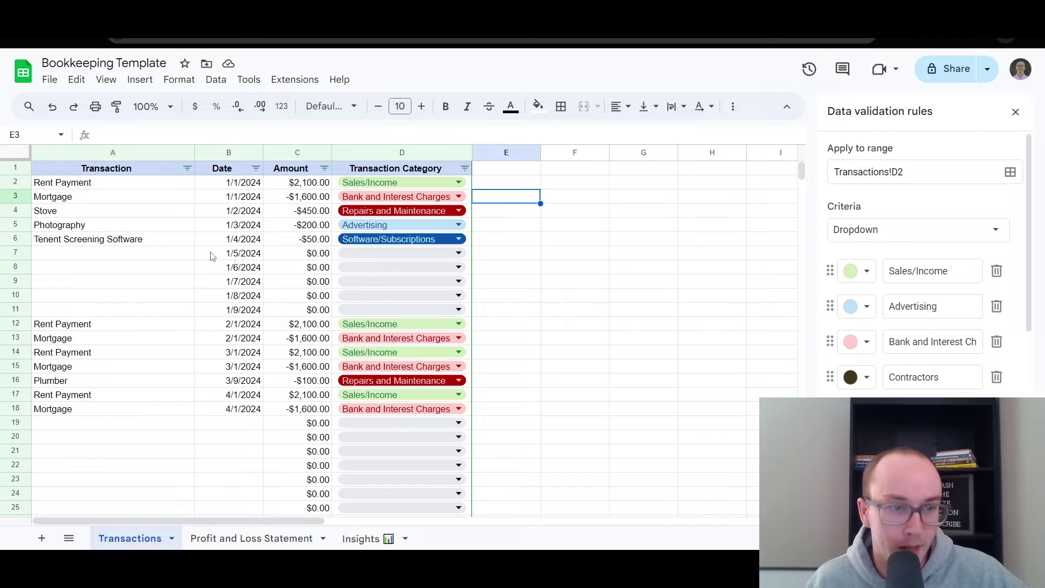
- Inspect the Stove transaction's name, date, amount and category choices in row 4
click(141, 210)
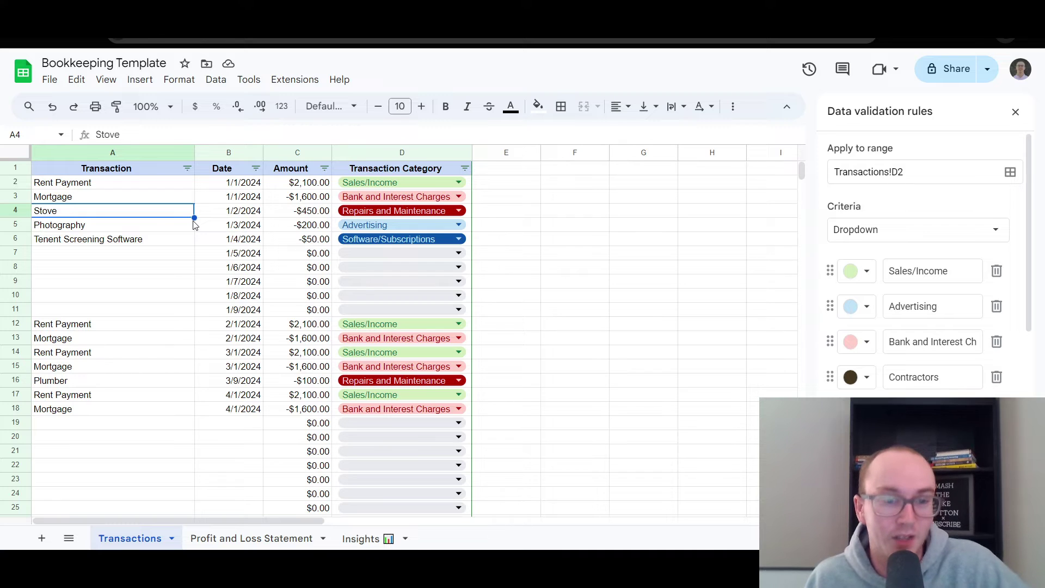
click(250, 215)
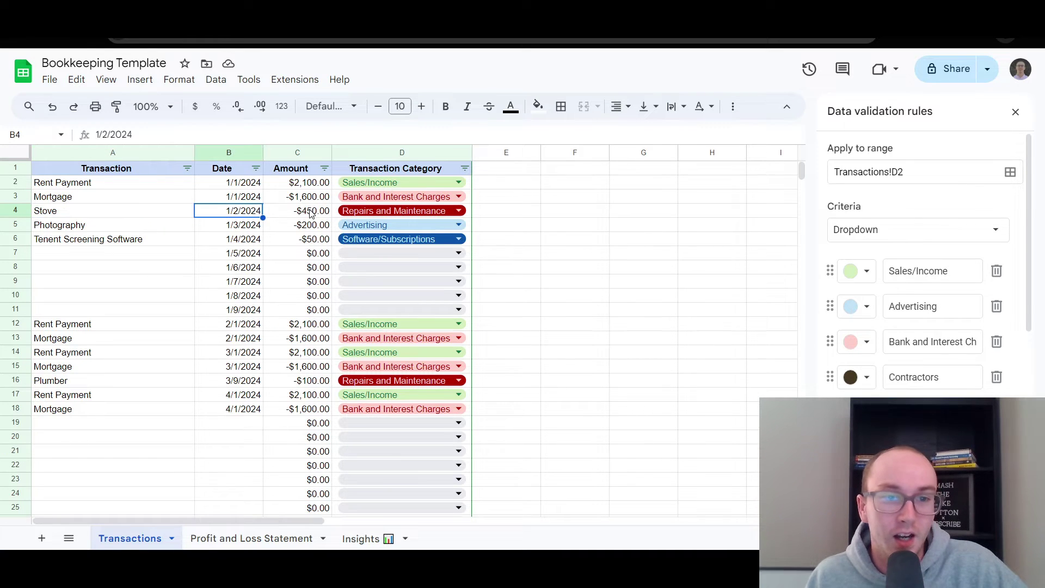
click(309, 215)
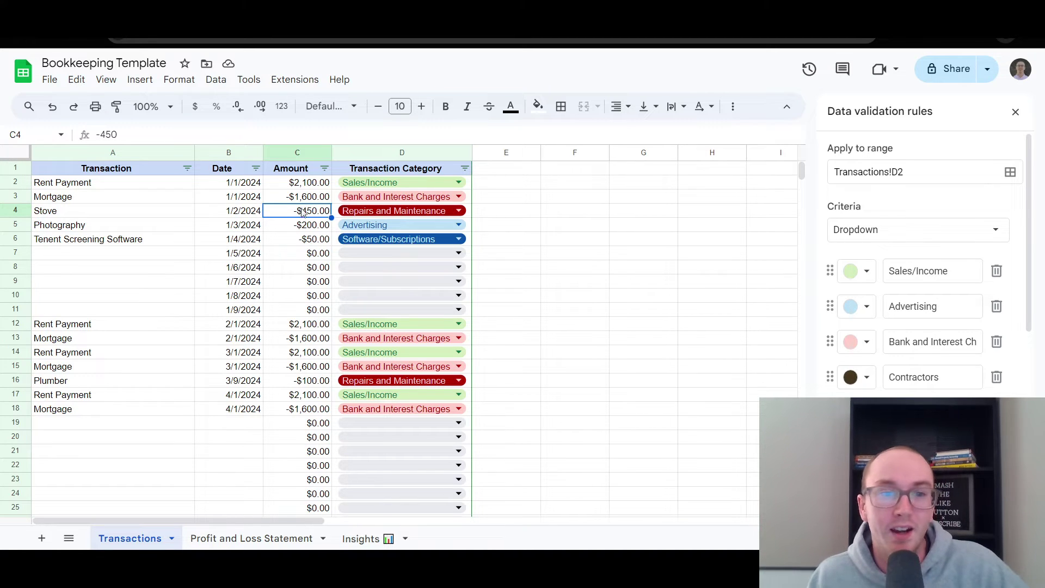
click(395, 214)
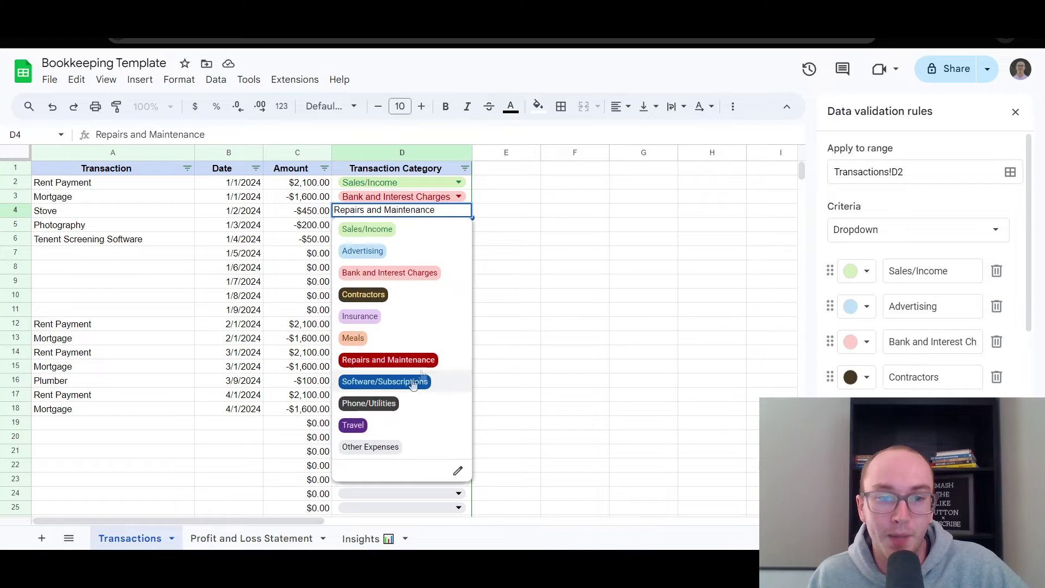
click(481, 226)
- Inspect the name, date and category choices of the Photography transaction in row 5
click(144, 230)
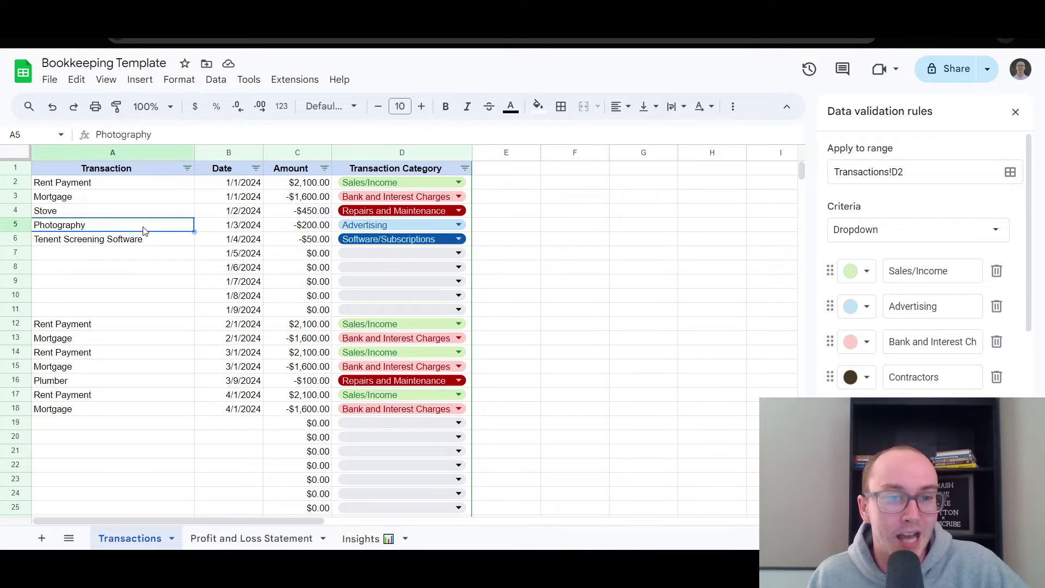
click(213, 228)
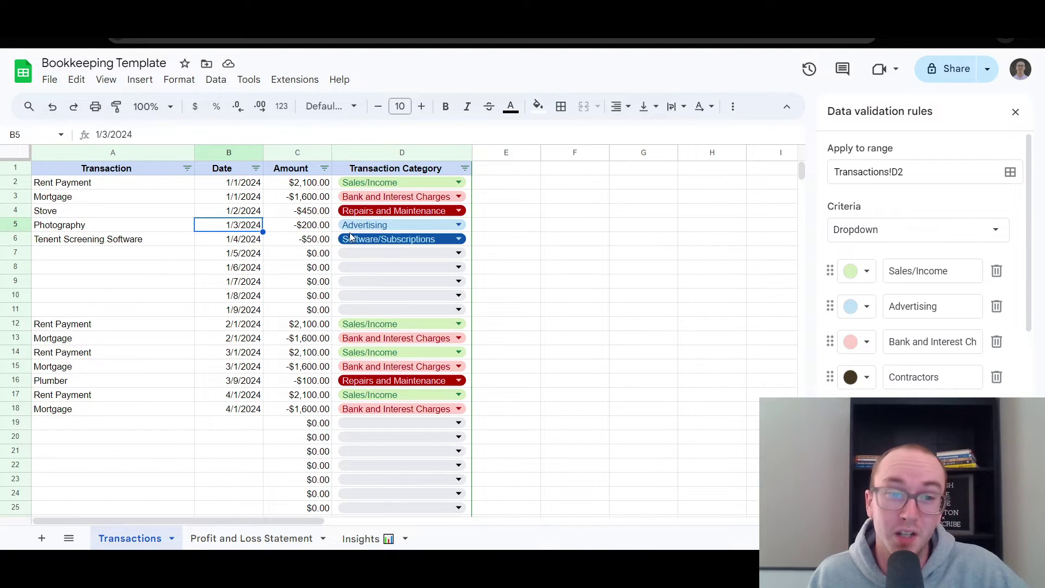
click(446, 225)
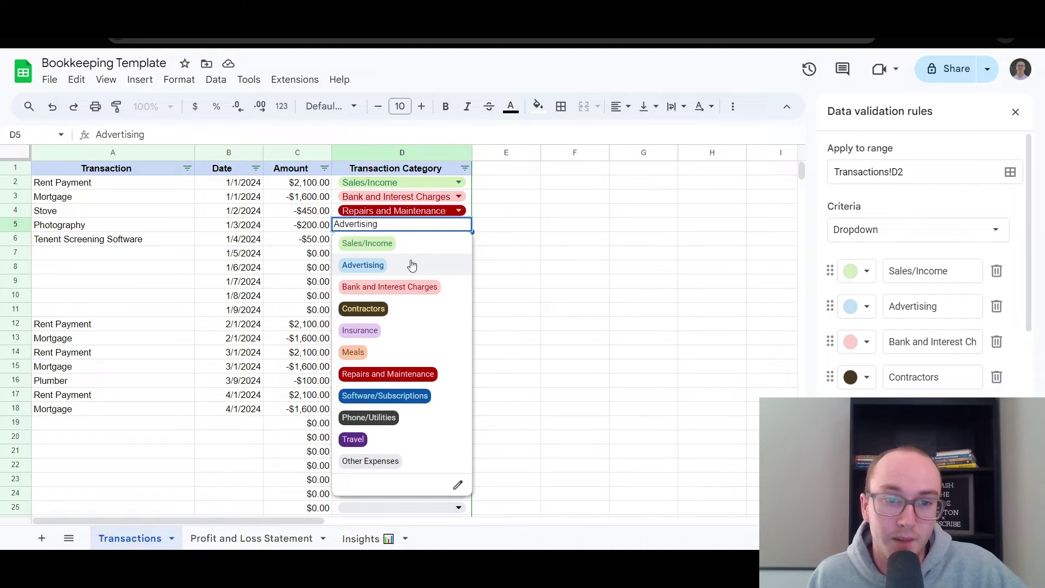
click(516, 213)
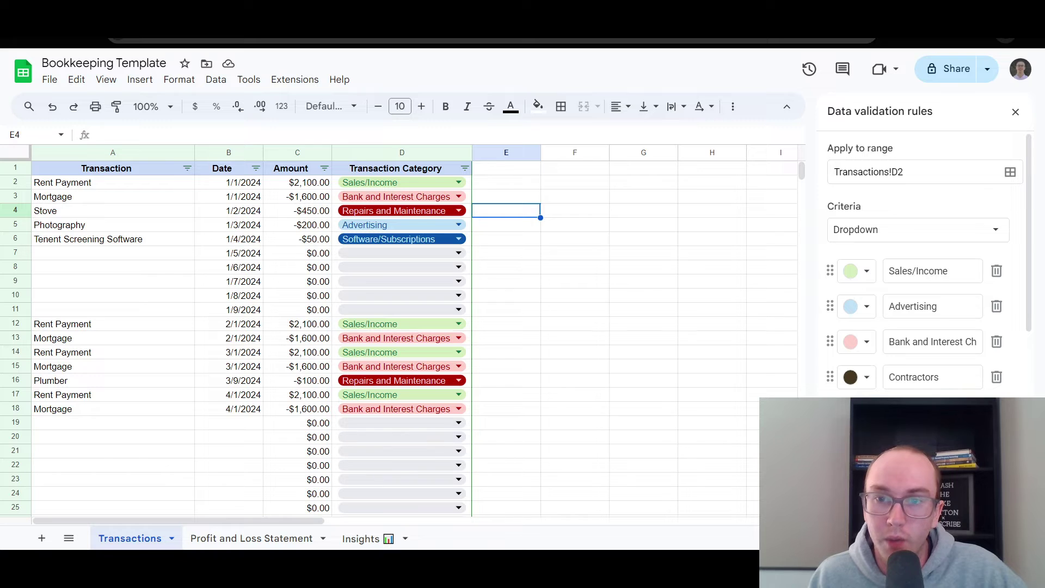
- Locate the Data validation command among the data tools and close the open data validation rules
click(248, 80)
click(246, 79)
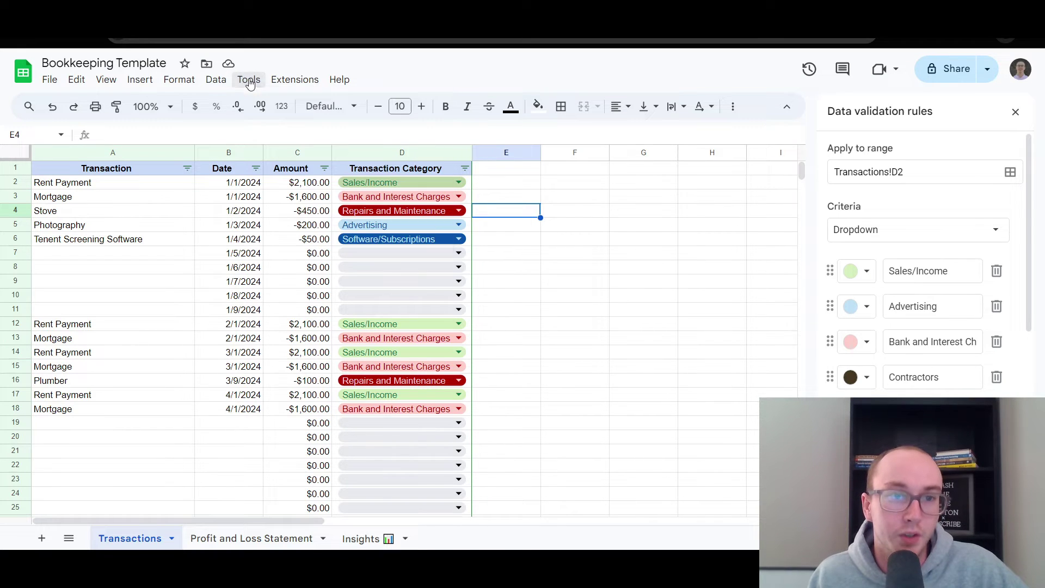
click(215, 80)
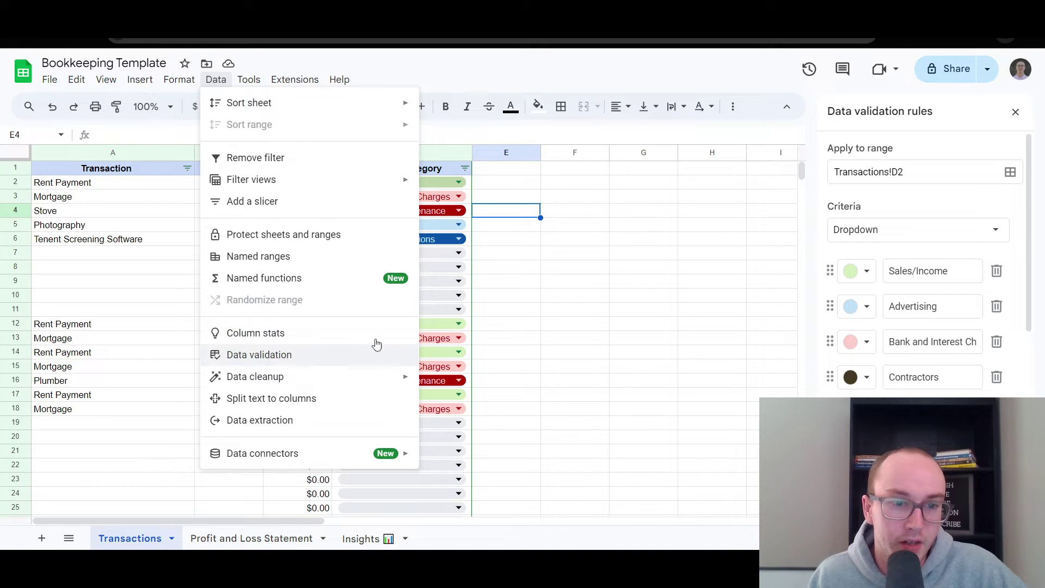
click(507, 252)
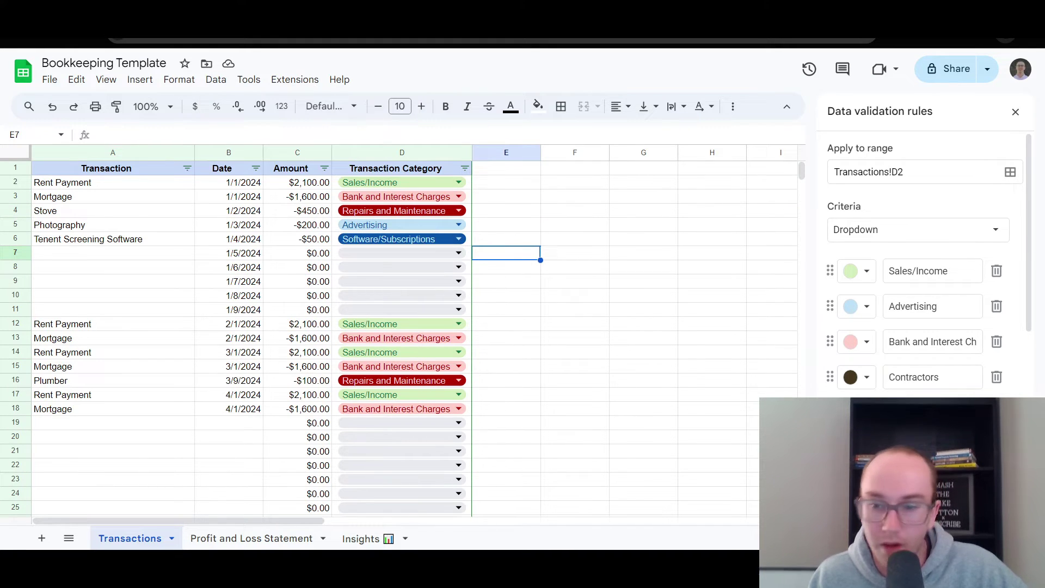
click(1015, 112)
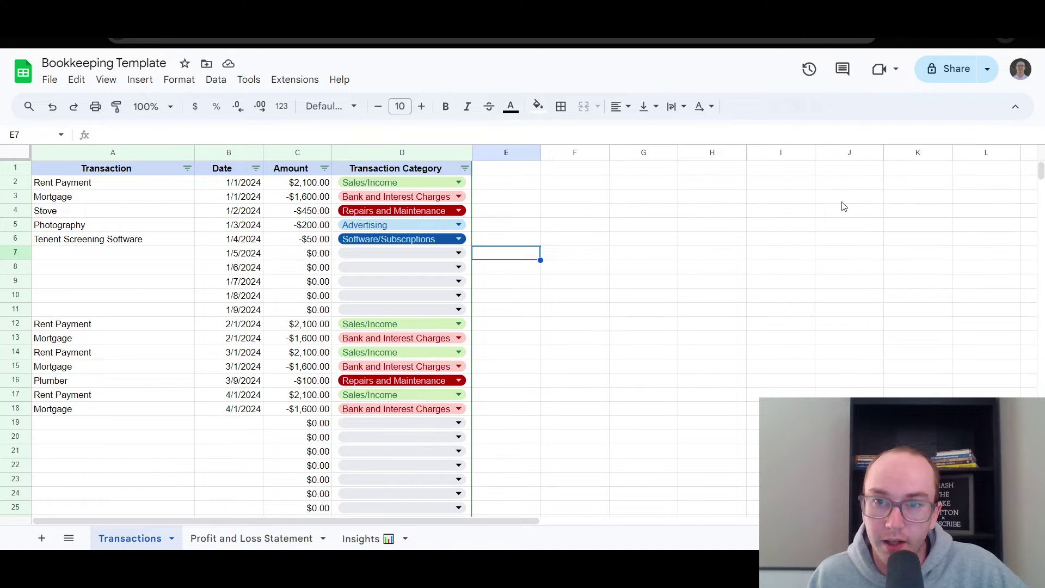
- Inspect the unfilled transaction in row 7 and the dates of the Rent Payment entries in rows 12 and 14
click(210, 253)
click(176, 255)
click(315, 259)
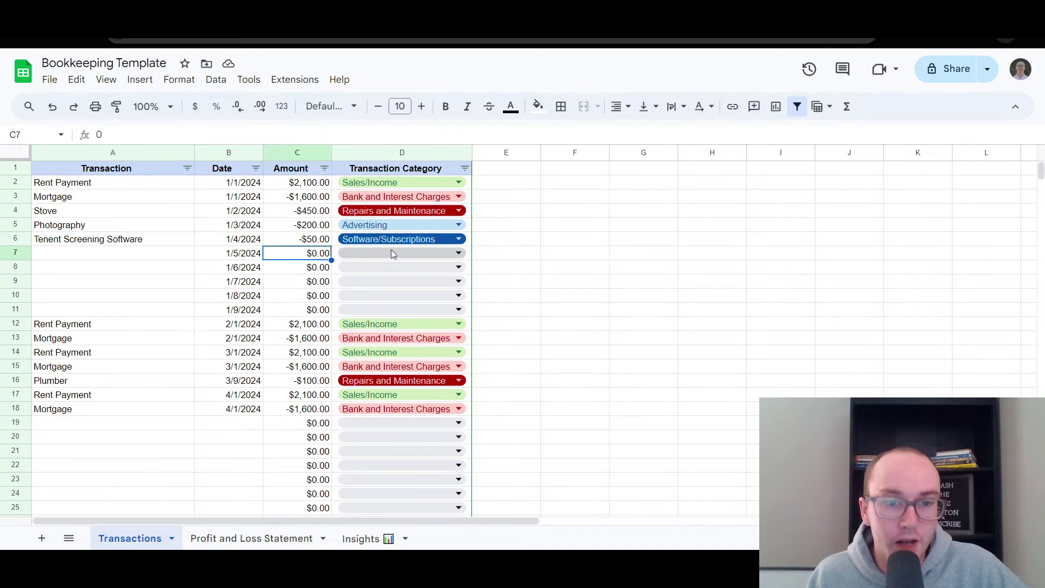
click(506, 256)
click(229, 329)
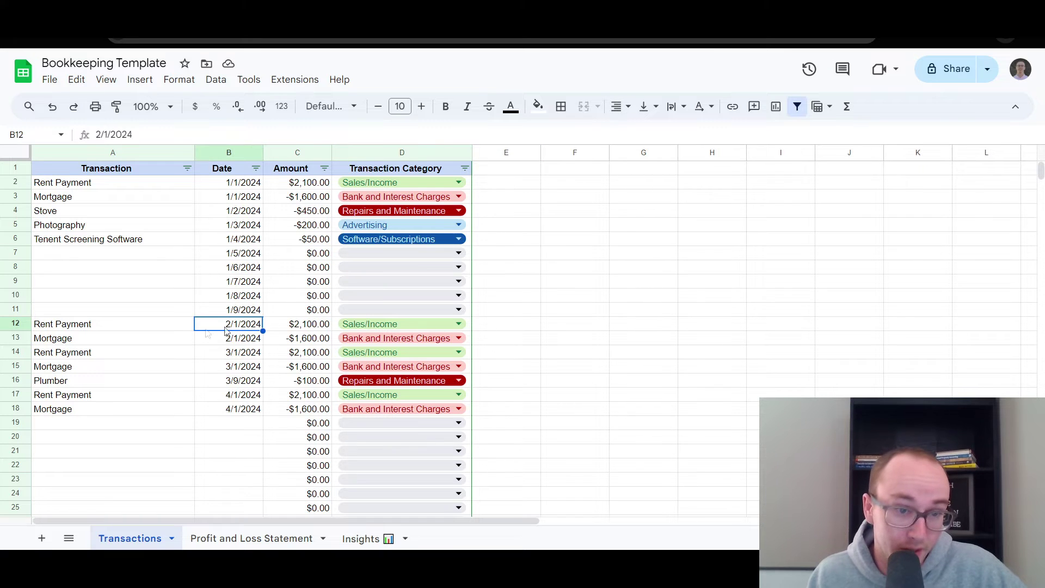
click(245, 355)
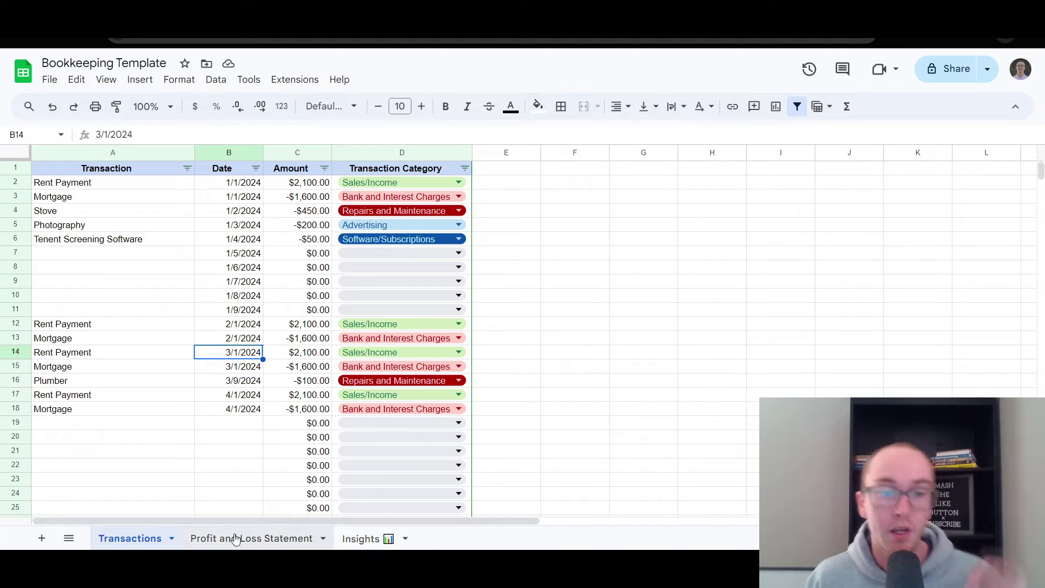
- Inspect the Sales formula in the Profit and Loss Statement and the Amount column it sums in the Transactions sheet
key(ctrl+shift+Page_Down)
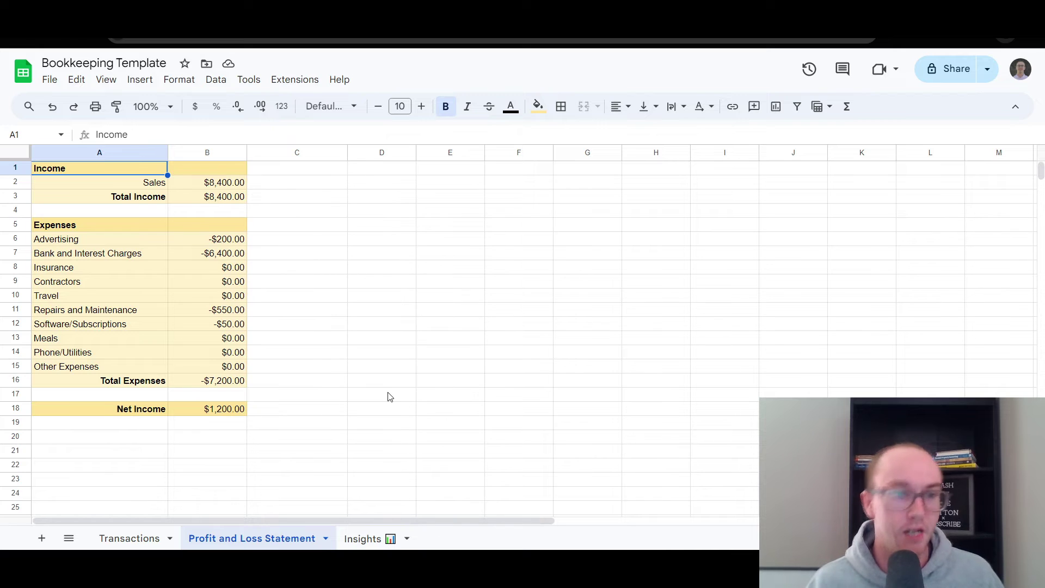
click(206, 185)
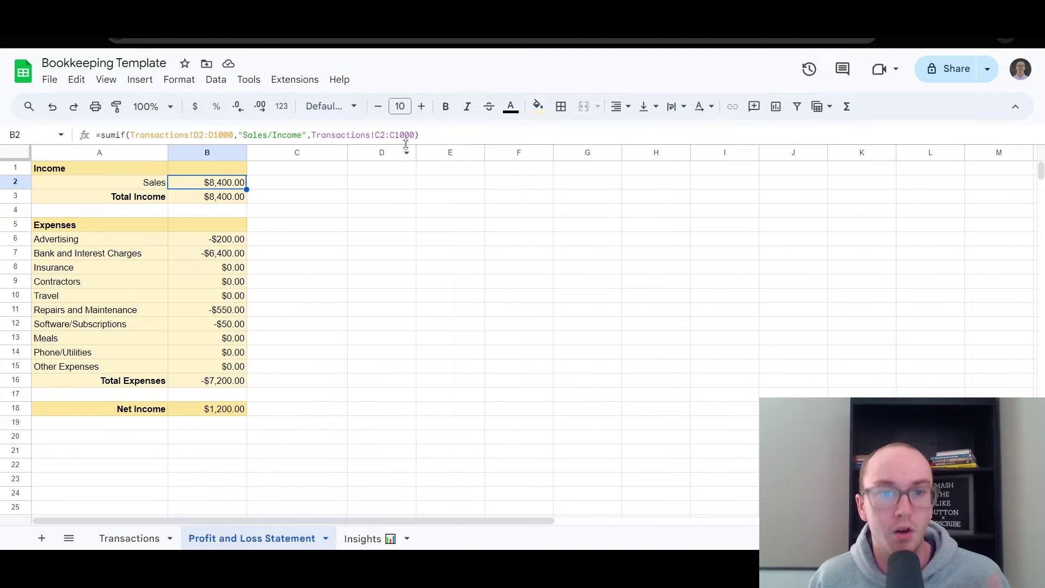
click(143, 540)
click(303, 153)
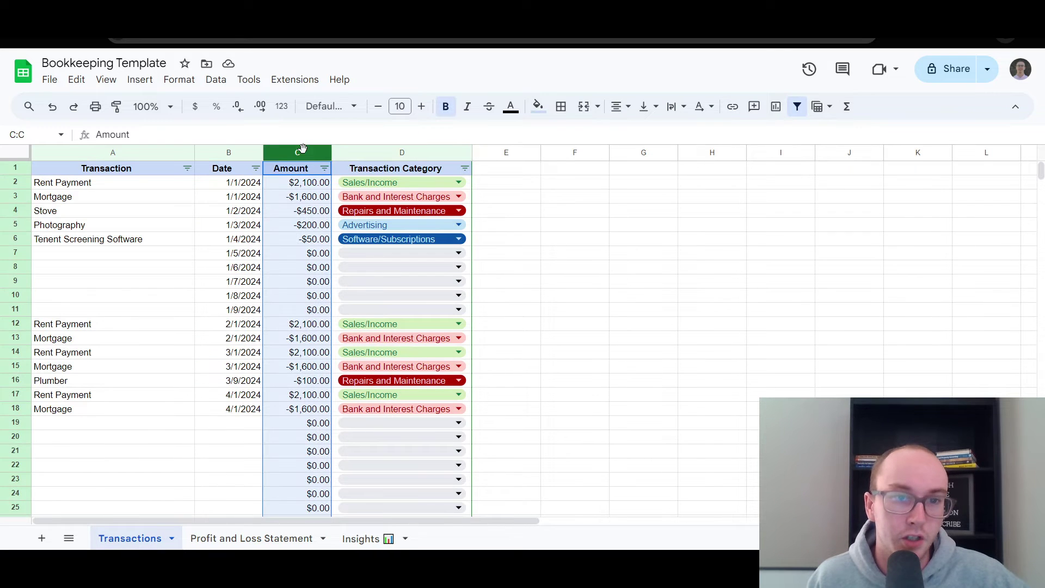
click(509, 169)
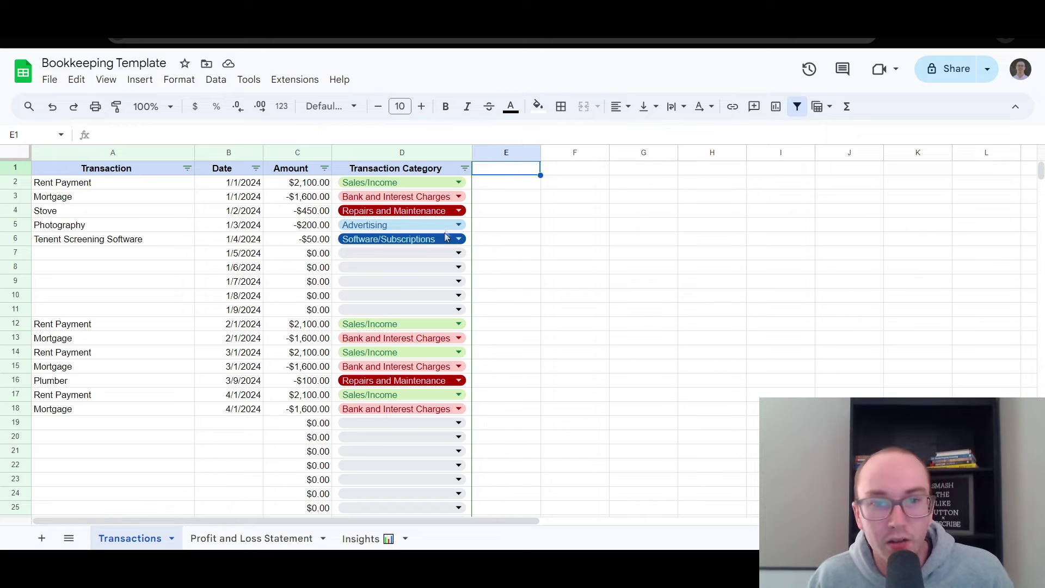
- Inspect the Total Income formula in the Profit and Loss Statement and check it against the Transactions entries
click(258, 544)
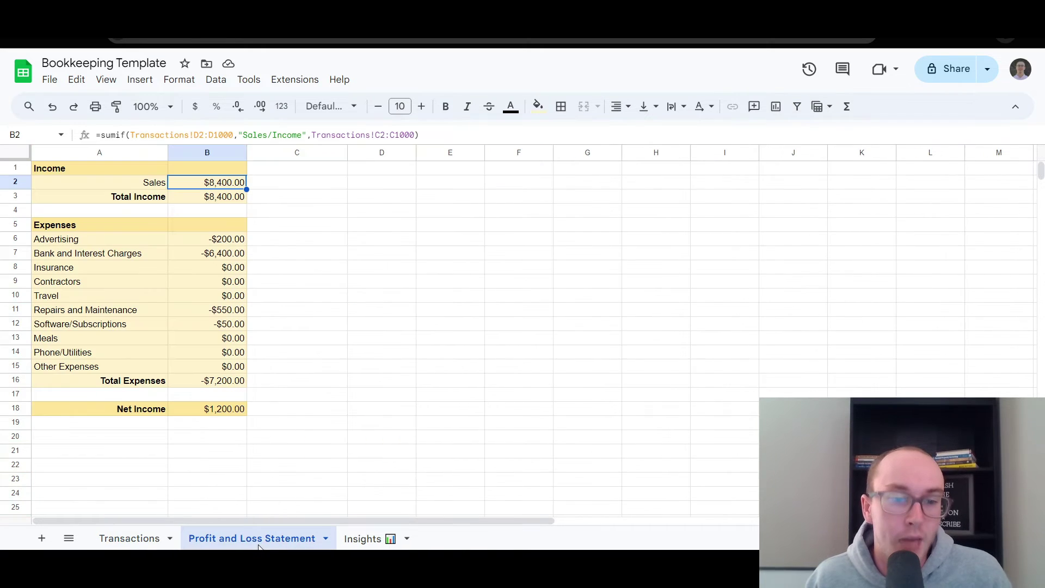
click(212, 200)
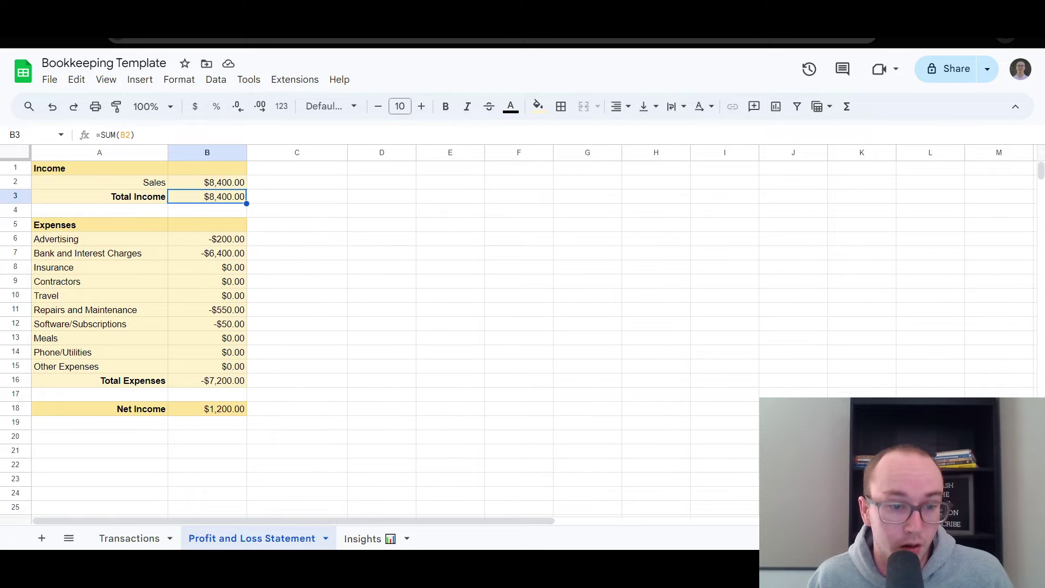
click(144, 538)
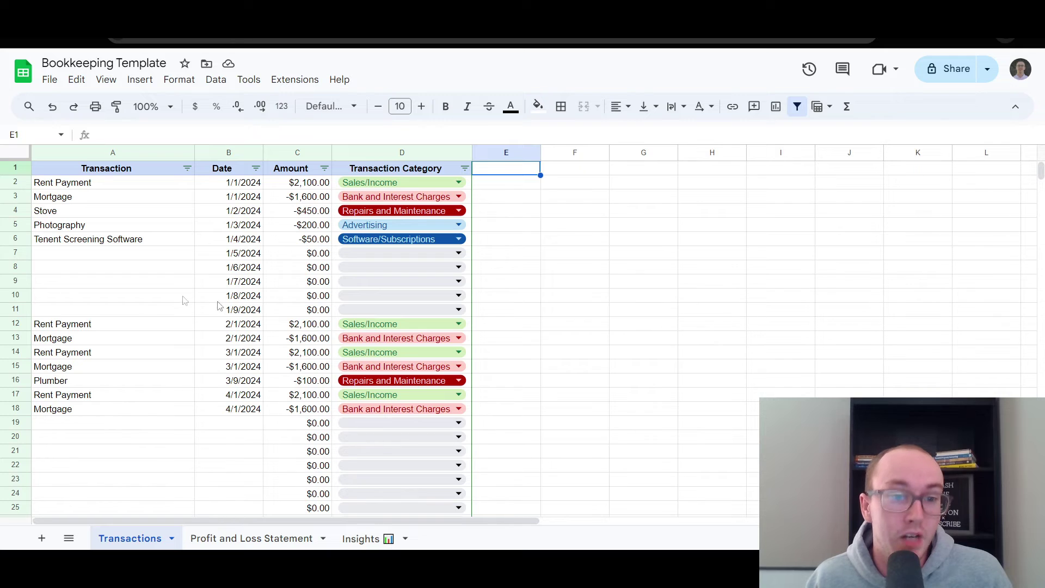
click(258, 543)
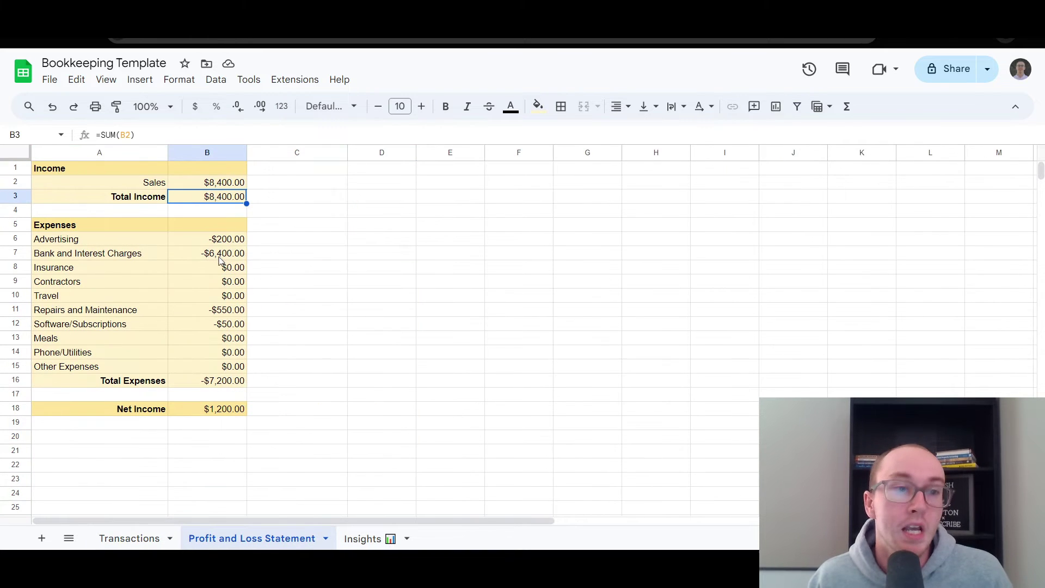
- Examine the formulas in the Expenses section cell by cell, from Advertising to Total Expenses
click(186, 229)
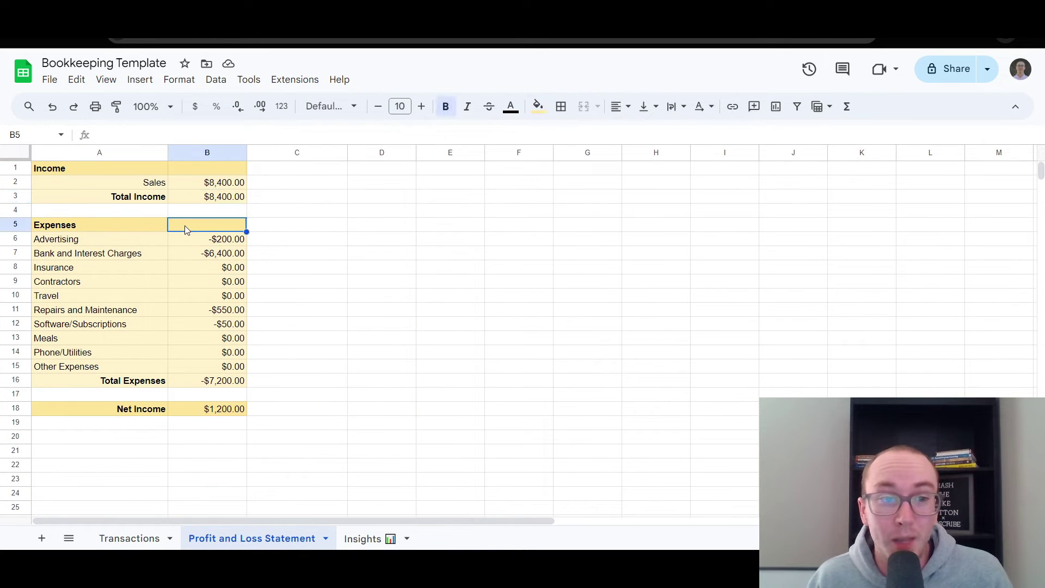
click(254, 239)
click(231, 243)
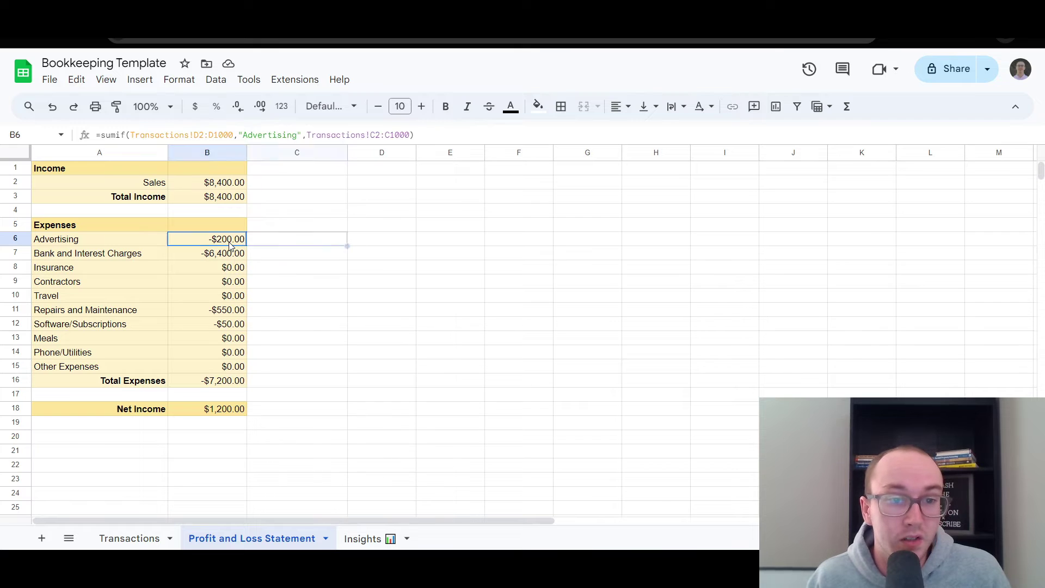
key(Down)
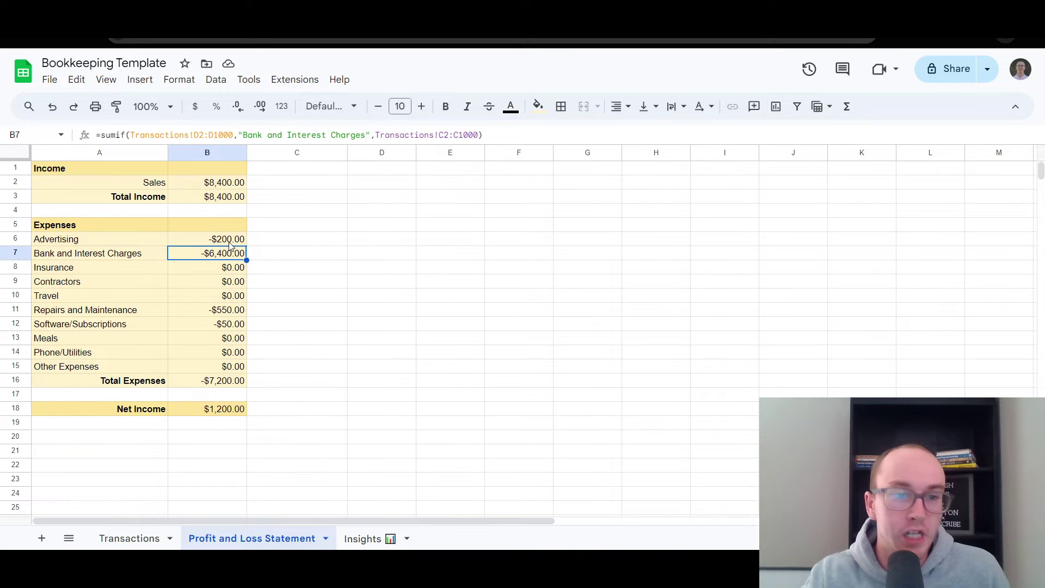
key(Up)
key(Down)
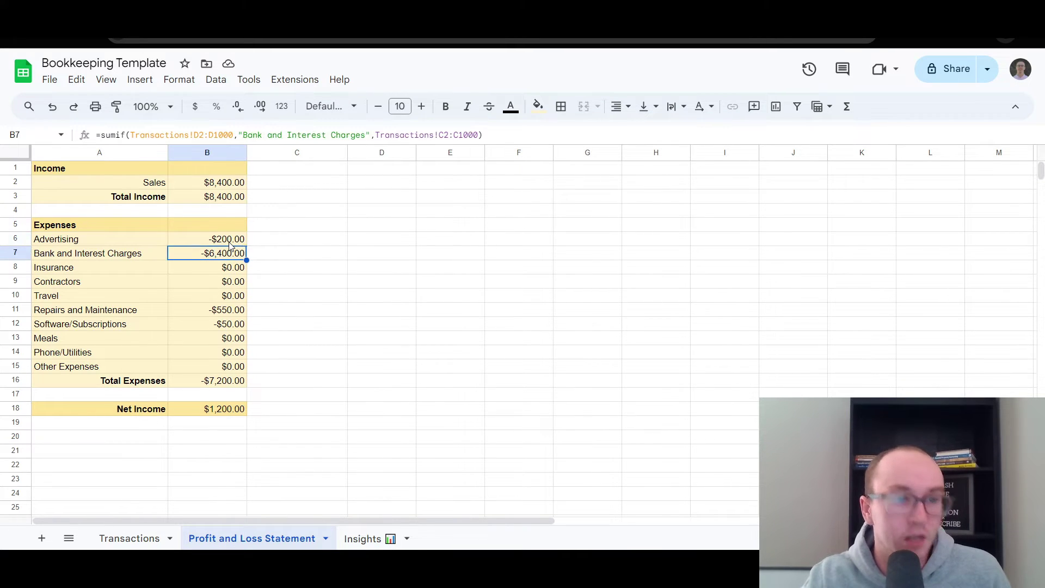
key(Down)
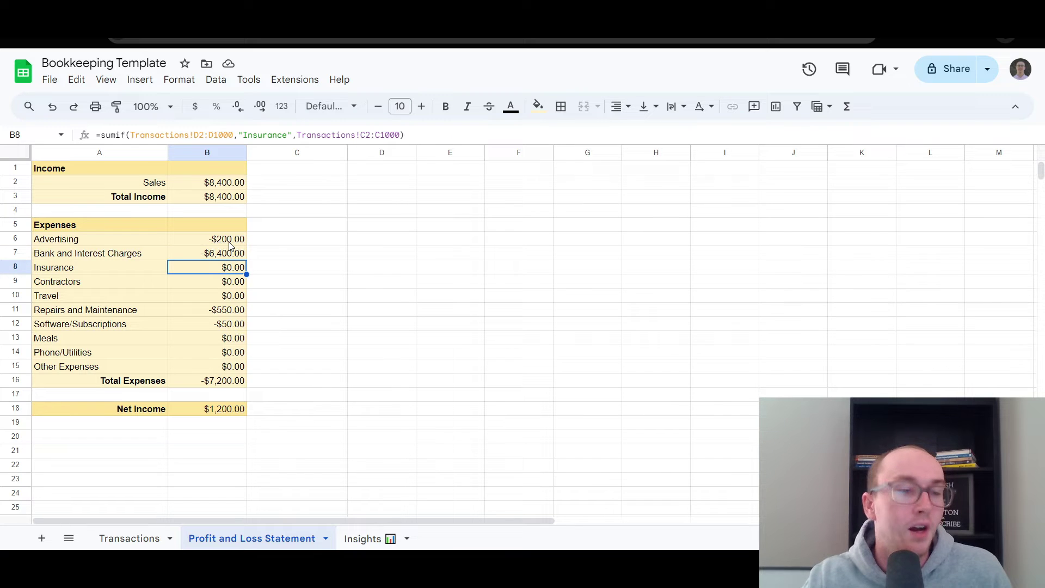
key(Down)
key(Down)
key(Down)
key(Down)
key(Down)
key(Down)
key(Down)
key(Down)
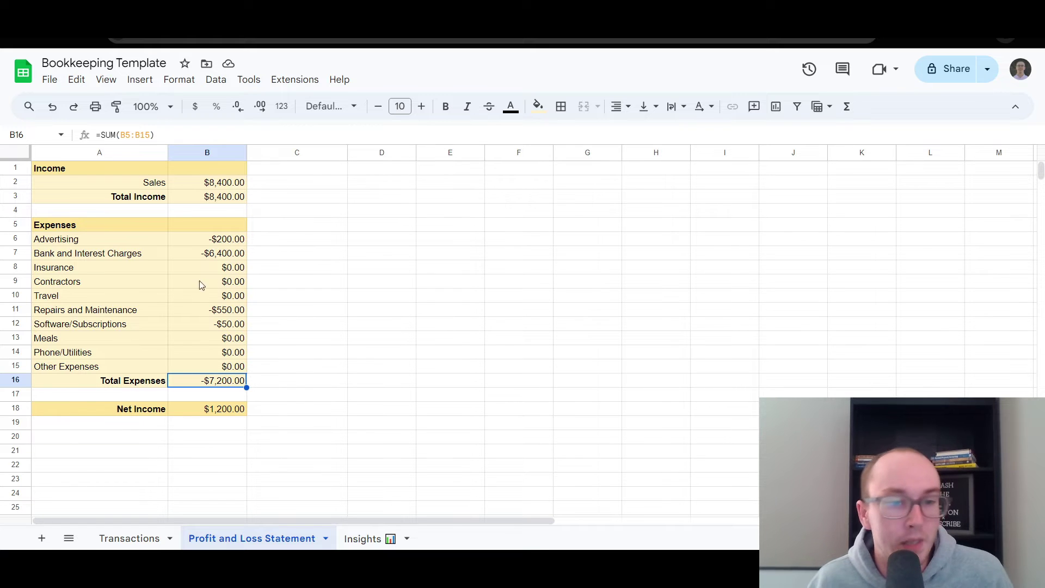
click(282, 379)
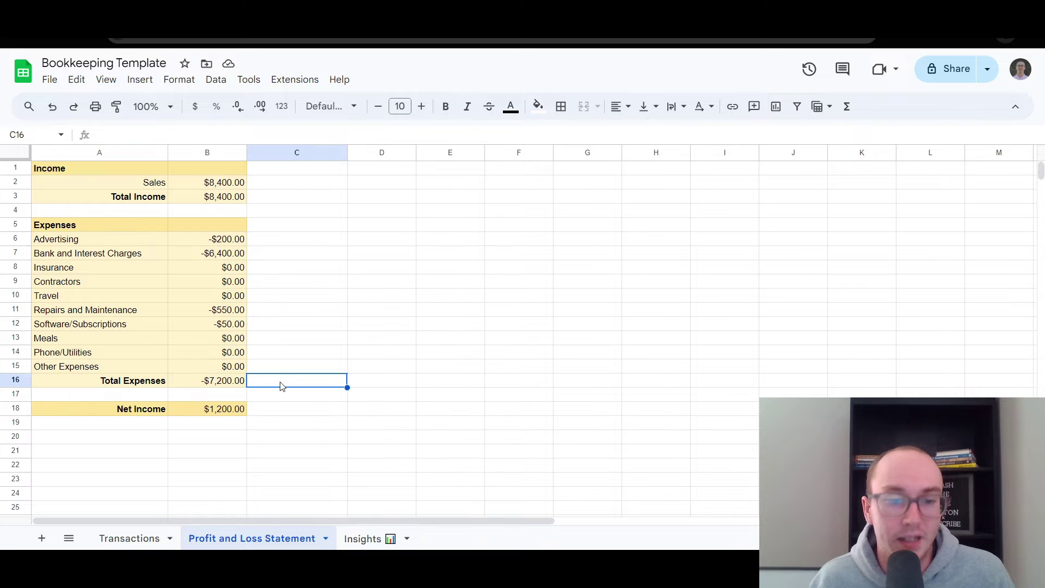
- Compare the Transactions list, including its blank rows further down, with the category totals in the Profit and Loss Statement
click(135, 539)
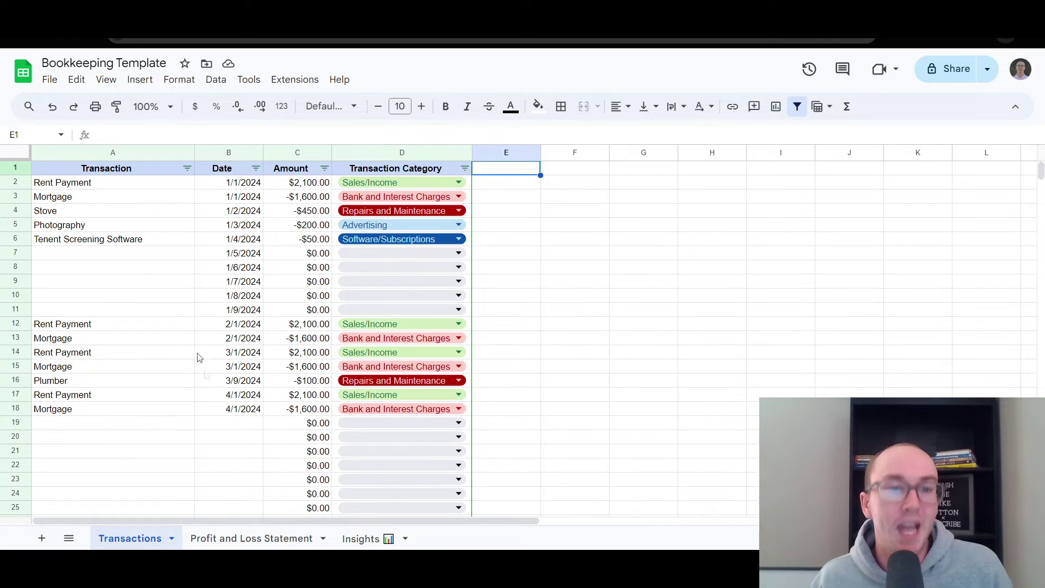
scroll(185, 367, down, 8)
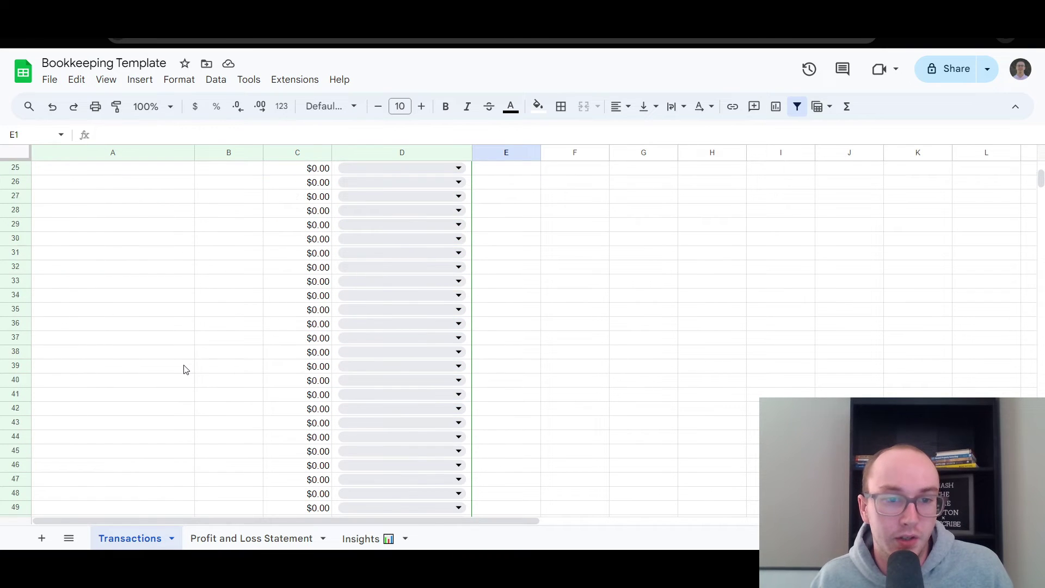
scroll(185, 369, up, 8)
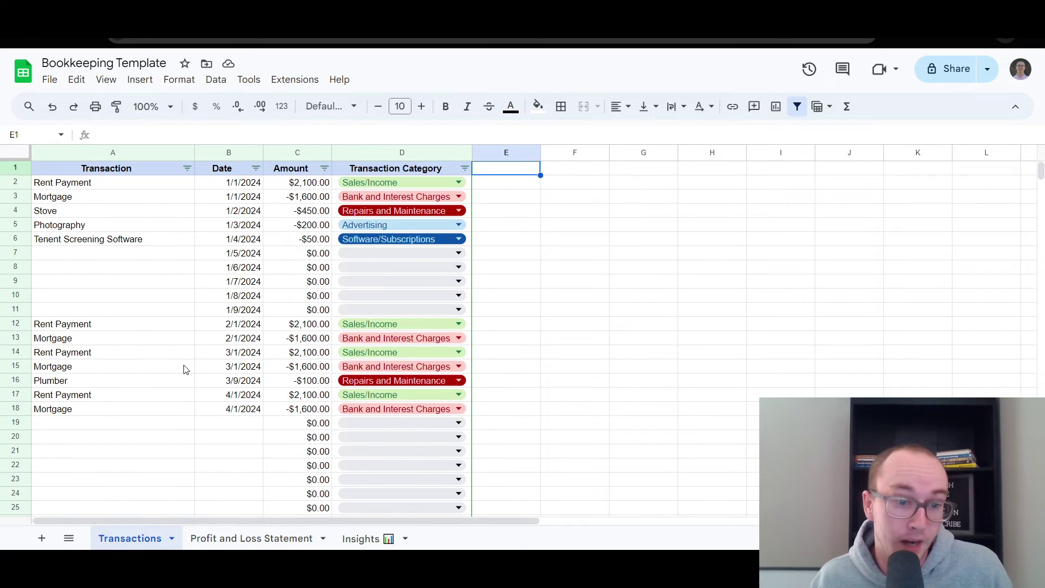
click(231, 536)
click(281, 298)
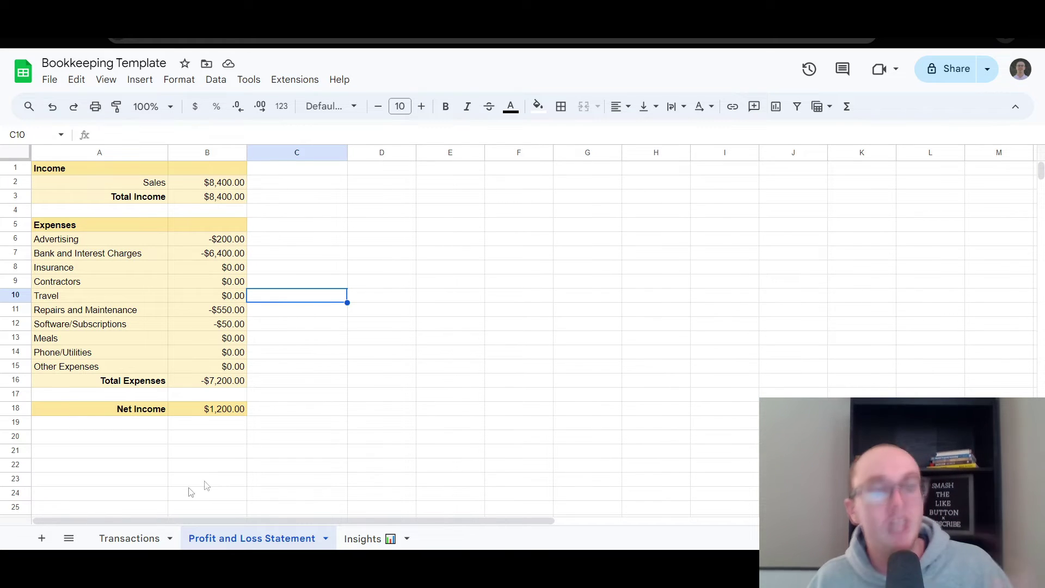
click(146, 537)
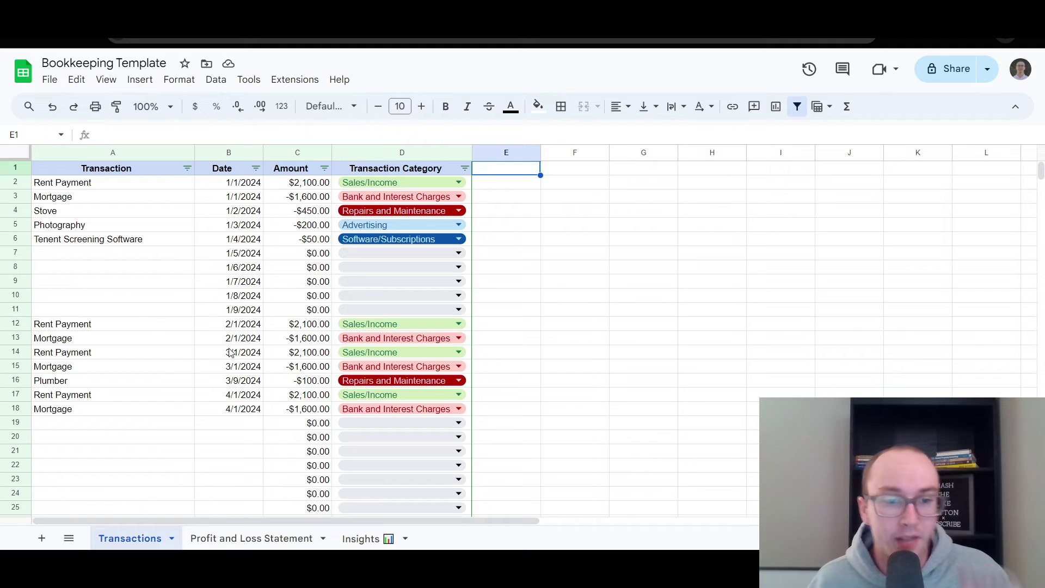
click(240, 538)
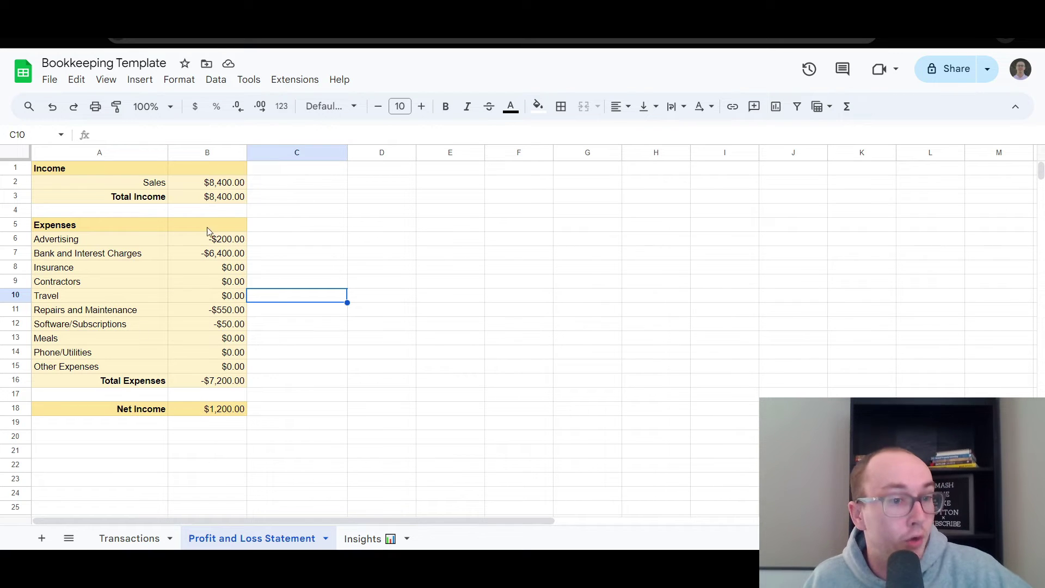
- Inspect the Net Income formula in cell B18 of the Profit and Loss Statement
click(298, 412)
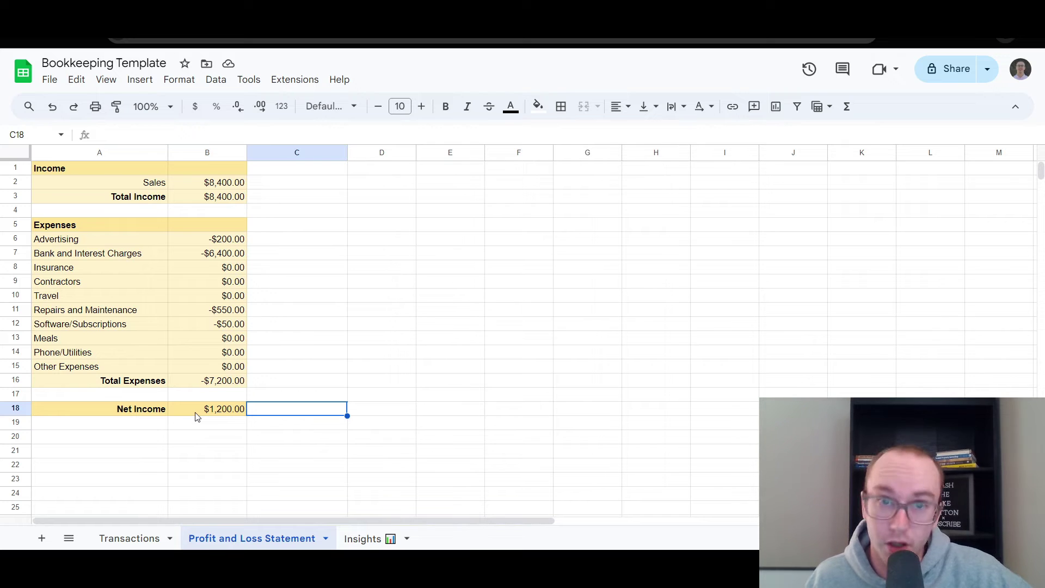
click(196, 417)
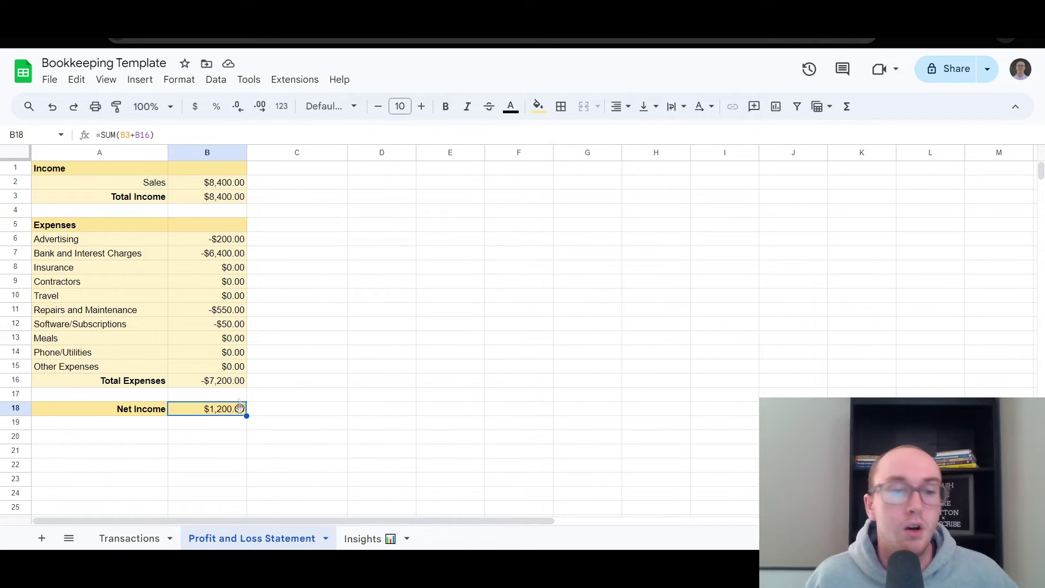
click(304, 410)
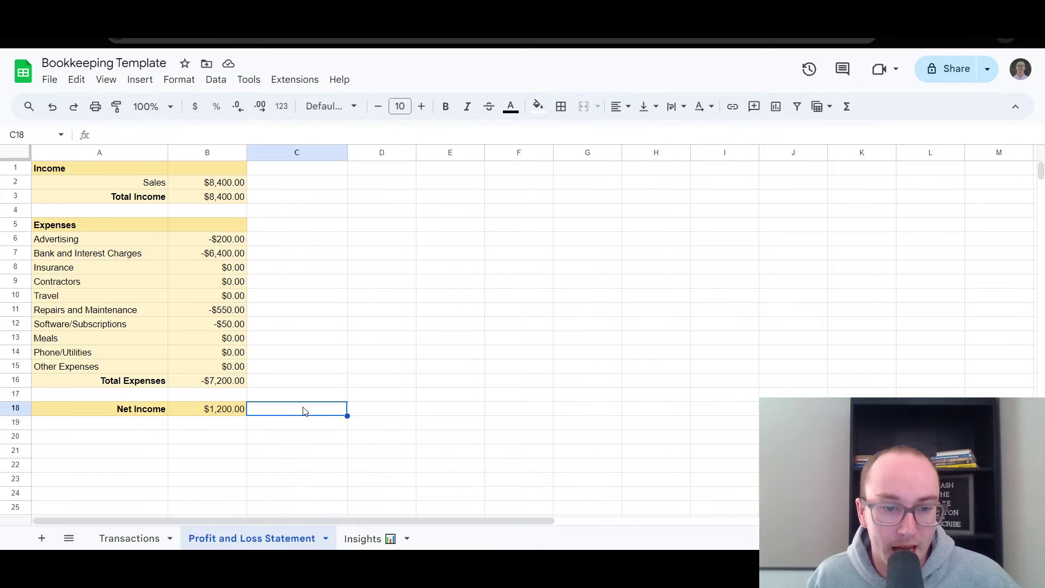
- Open the Insights sheet and review the Cash Flow chart together with the monthly table below it
click(368, 538)
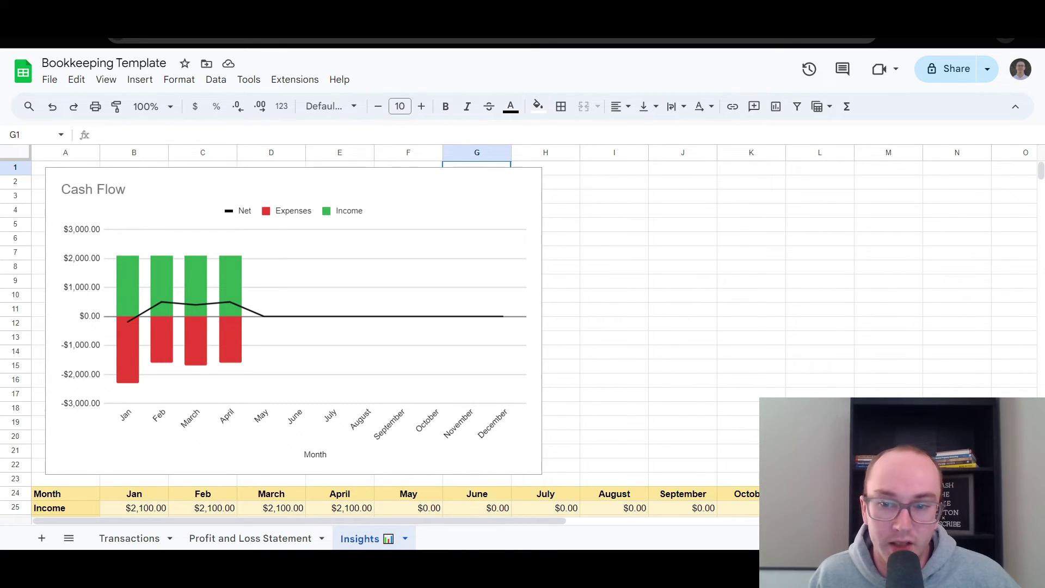
scroll(379, 338, down, 1)
scroll(379, 338, down, 1)
scroll(380, 338, up, 2)
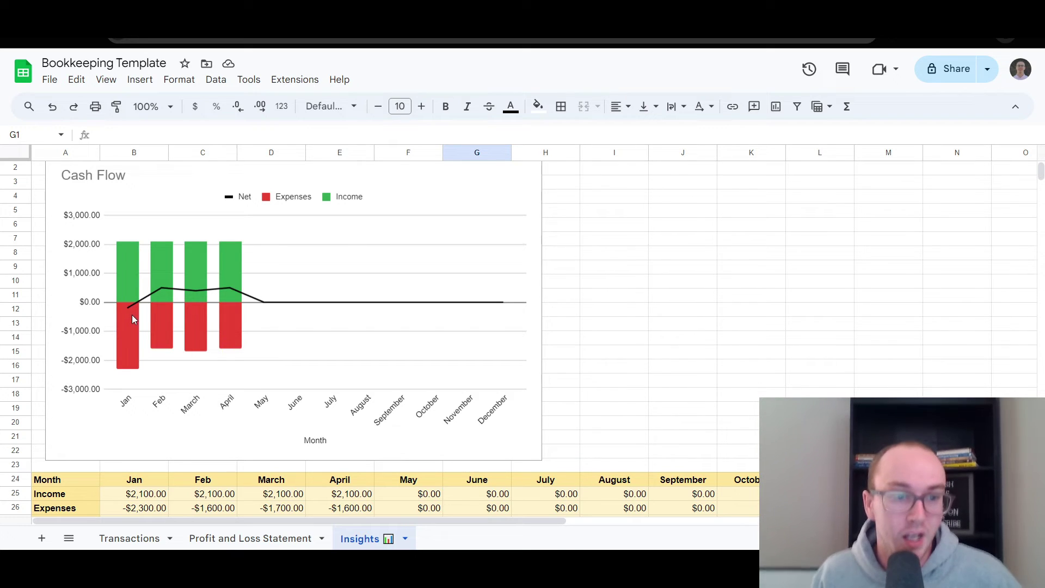
- Inspect the January Income formula in B25 and compare its date criteria with the February and March formulas
click(145, 496)
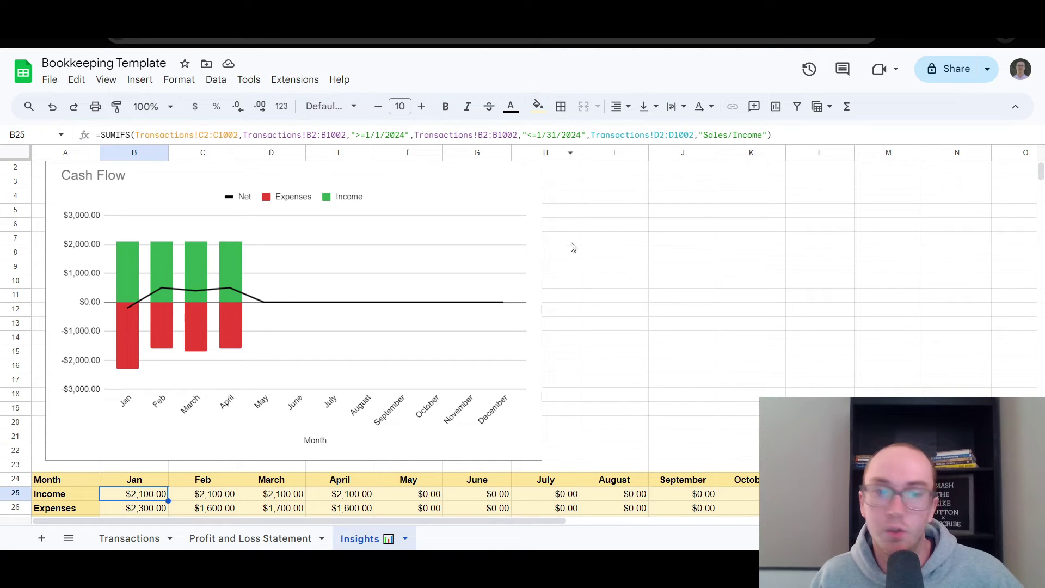
key(Right)
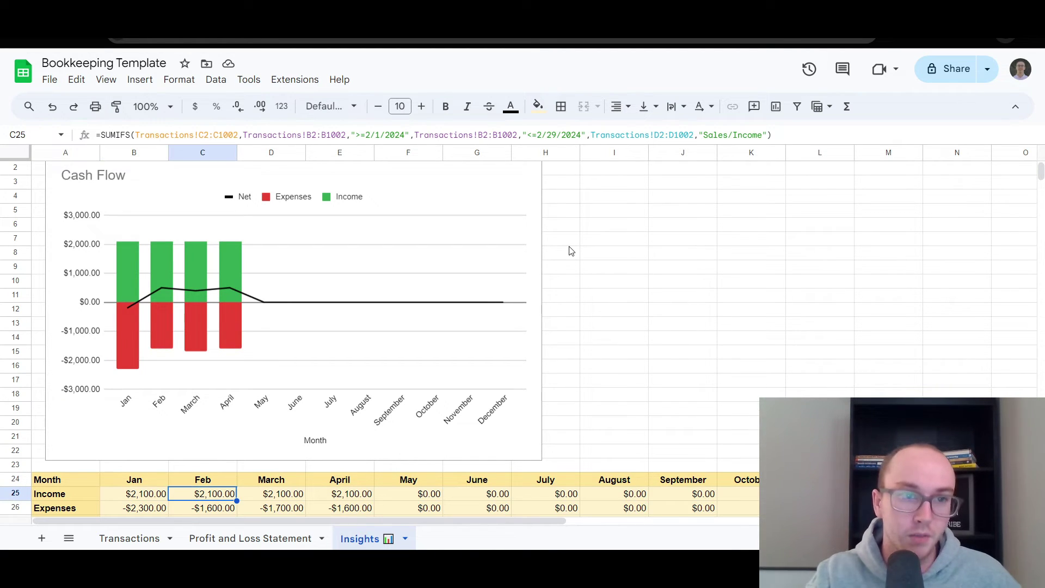
key(Left)
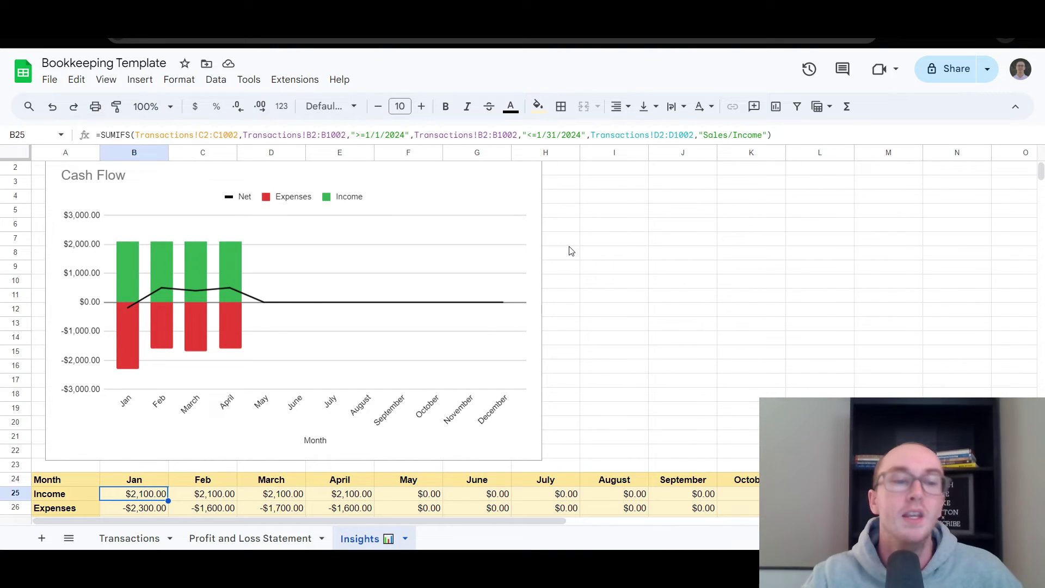
key(Right)
key(Right)
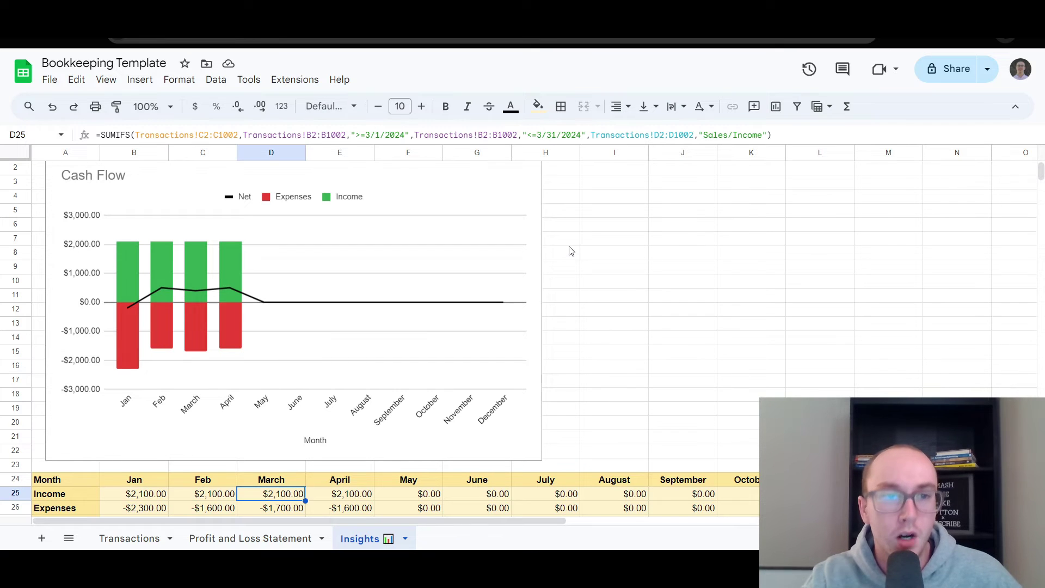
key(Left)
key(Left)
key(Right)
key(Left)
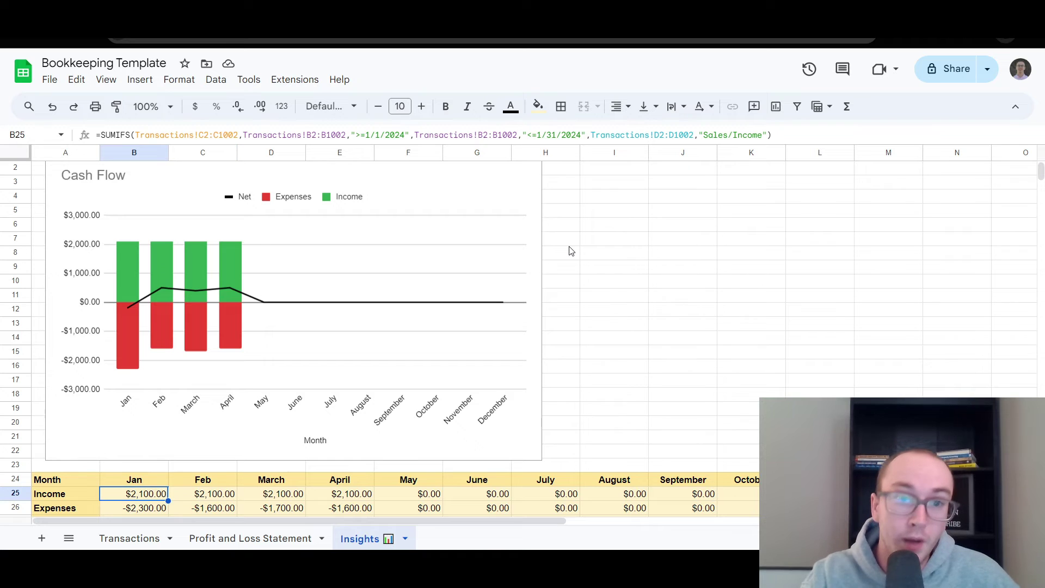
key(Right)
key(Left)
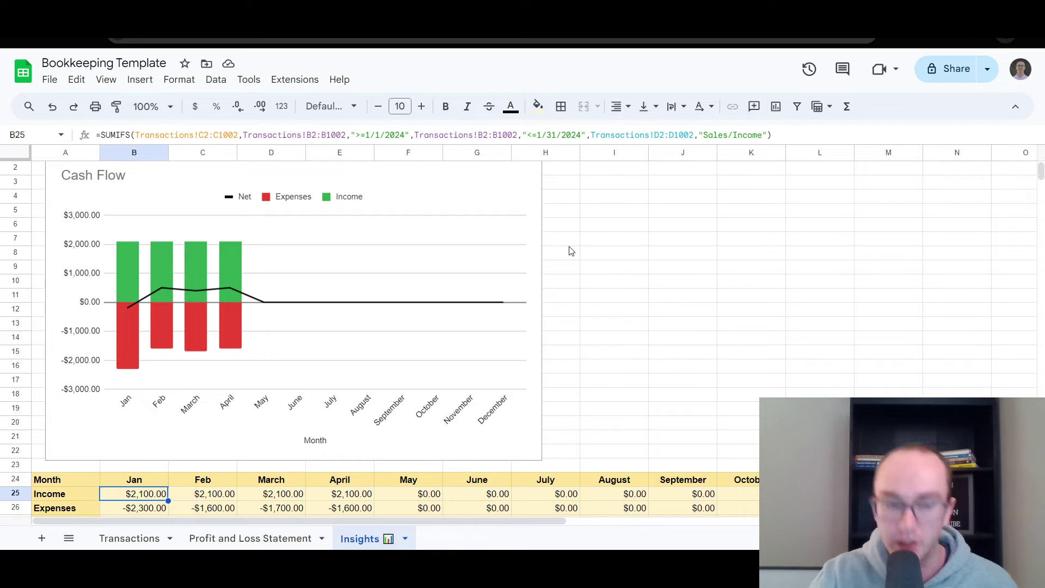
key(Right)
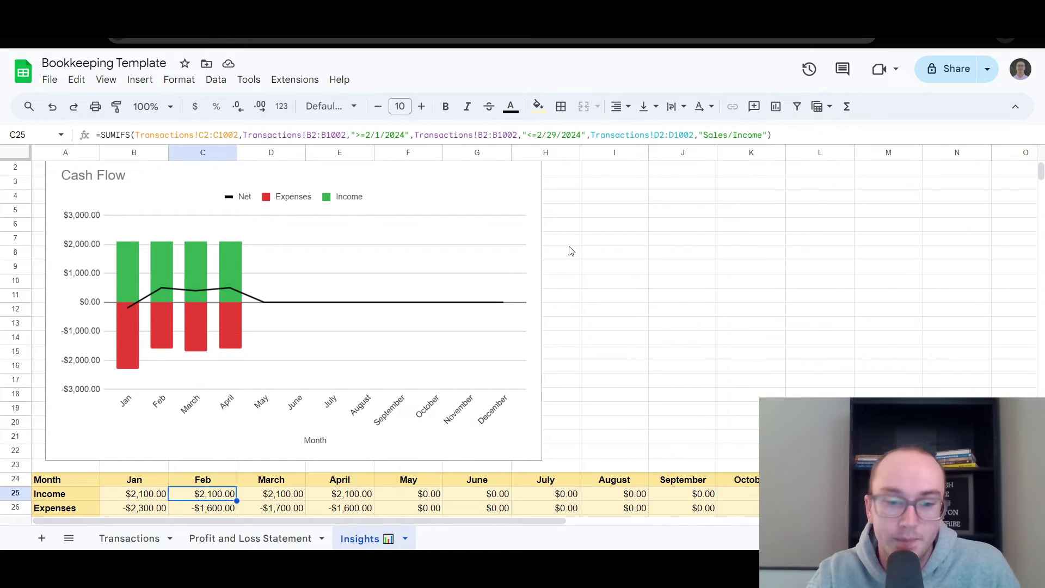
key(Left)
key(Right)
key(Right)
key(Left)
key(Left)
key(Right)
key(Right)
key(Left)
key(Left)
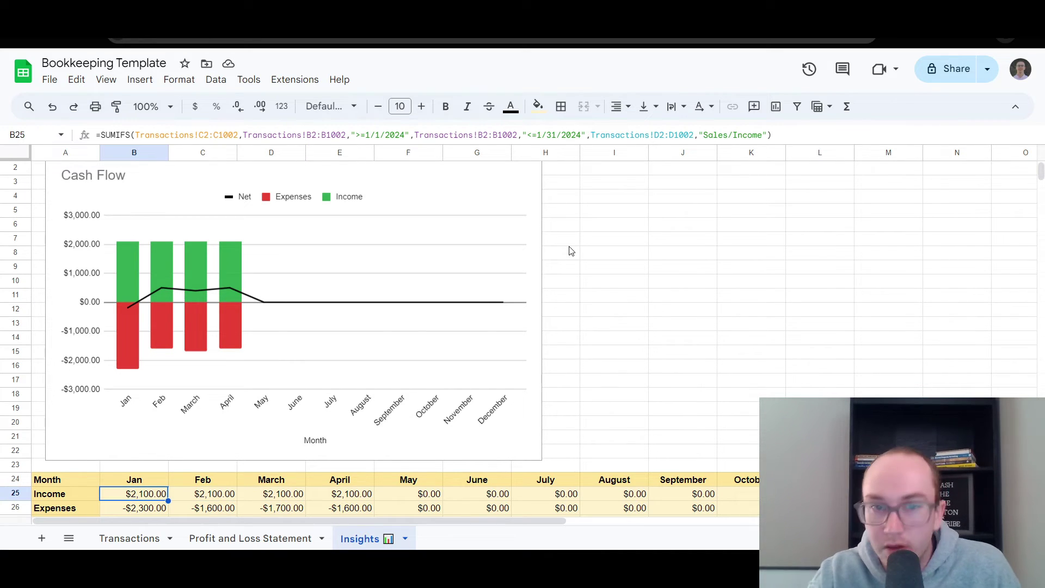
- Examine the start date criterion inside the February Income formula in C25 and check it against the January formula
click(188, 500)
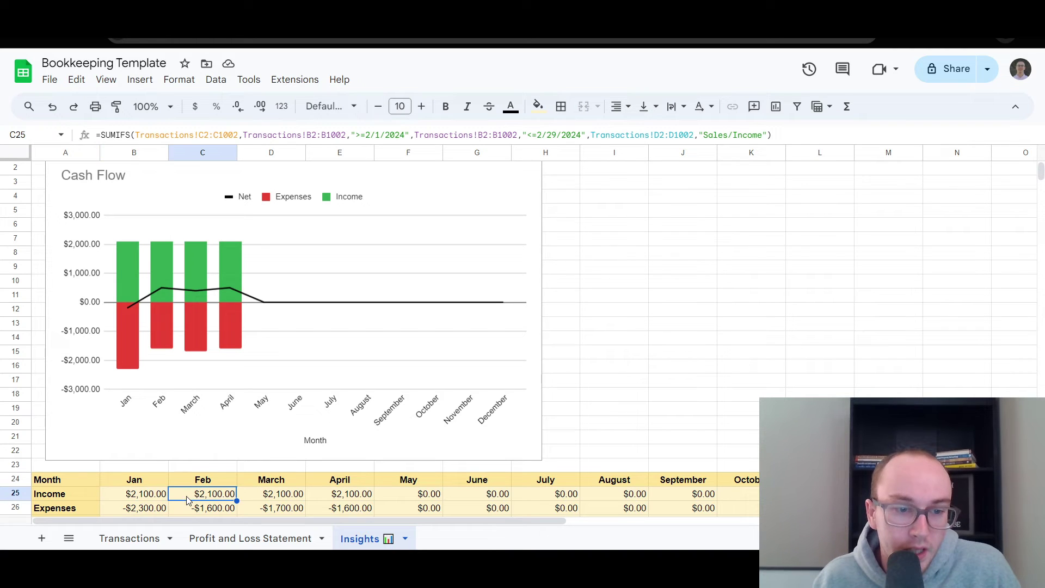
drag(365, 135, 405, 136)
click(407, 136)
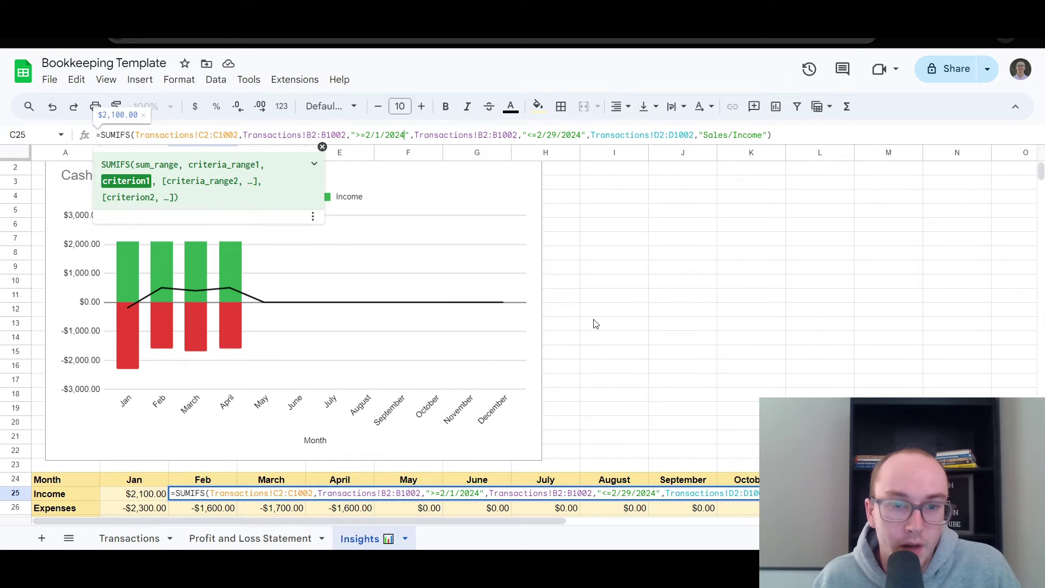
click(150, 496)
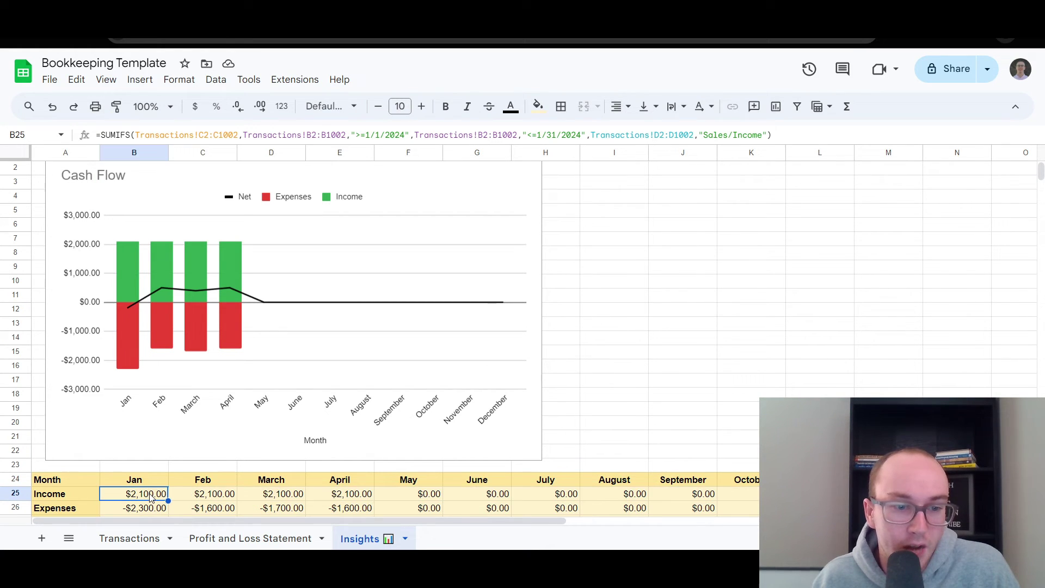
click(183, 498)
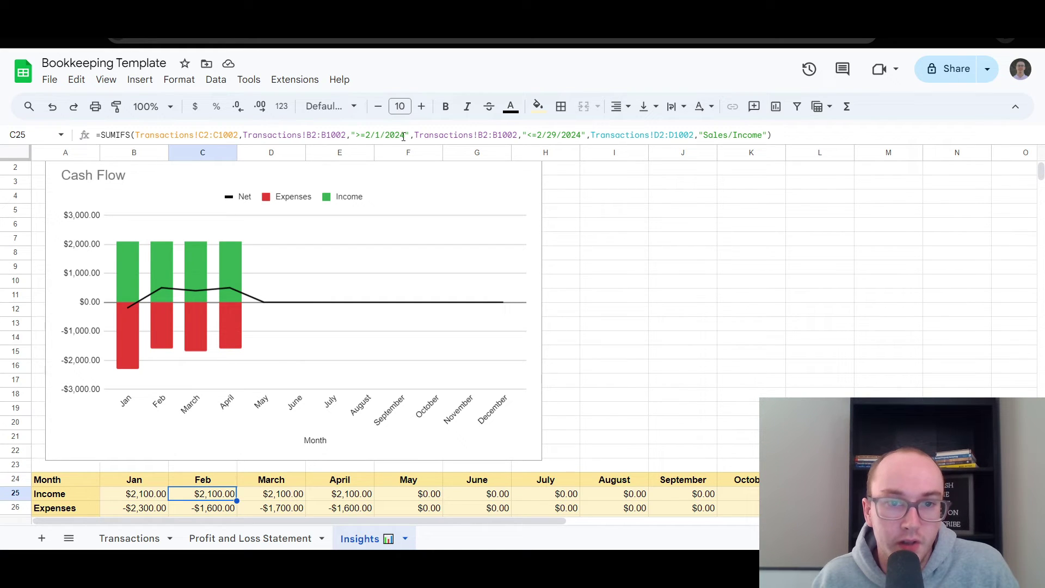
- Go back and forth through the monthly Income formulas in row 25 up to April, checking each month's date range
click(269, 498)
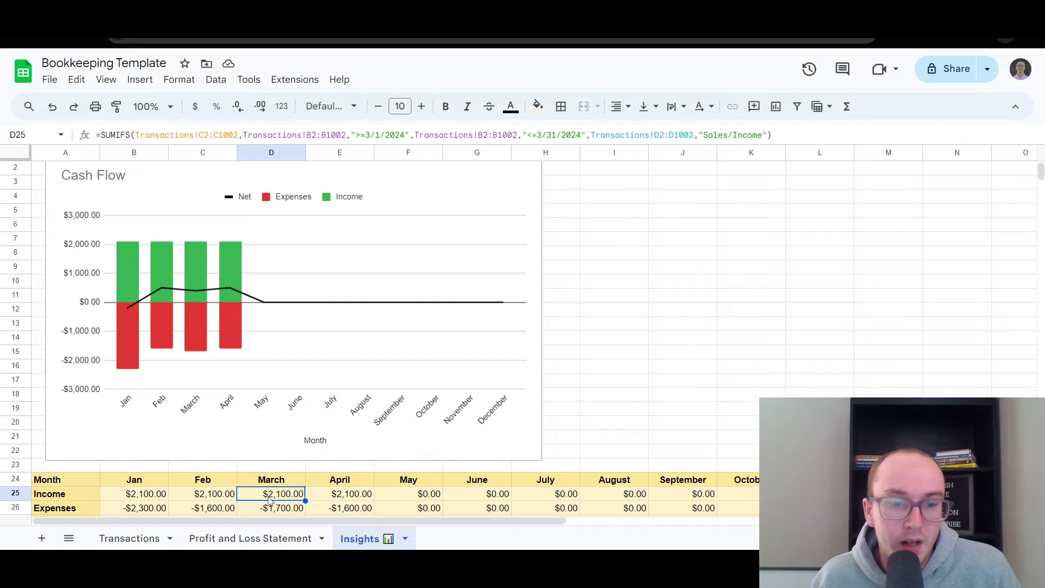
key(Left)
key(Right)
key(Right)
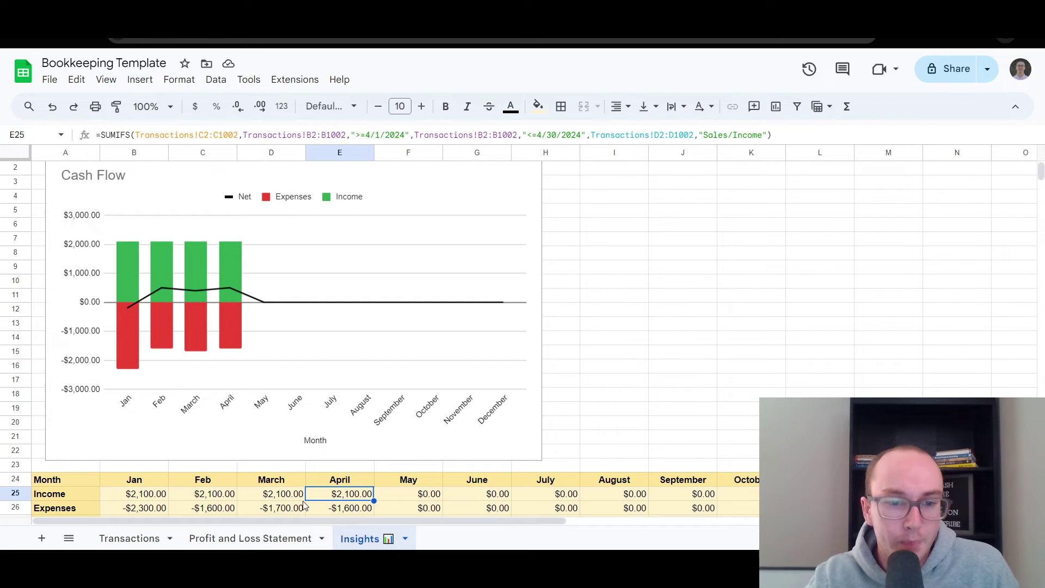
key(Down)
key(Up)
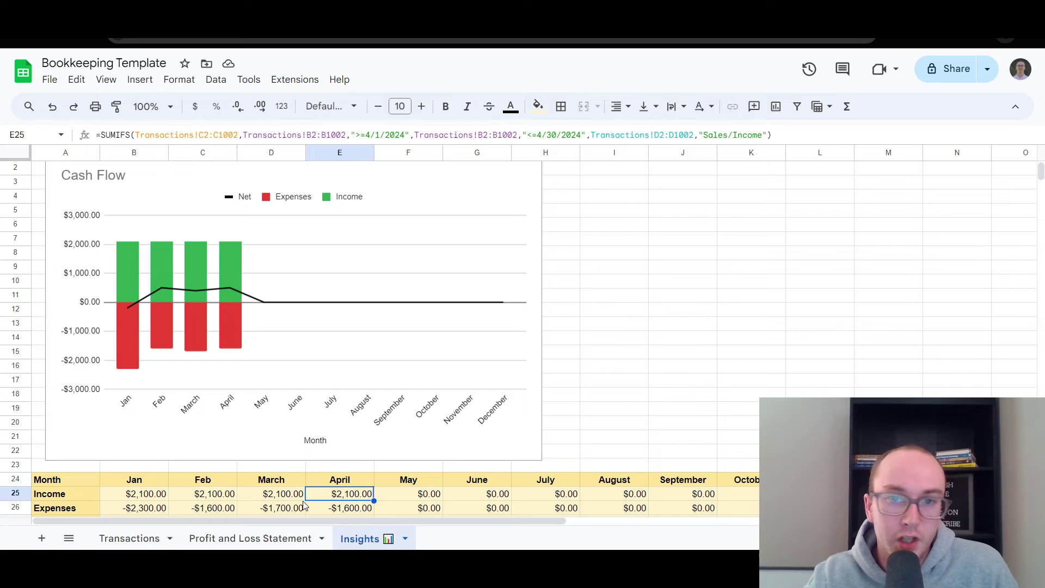
key(Left)
key(Left)
key(Left)
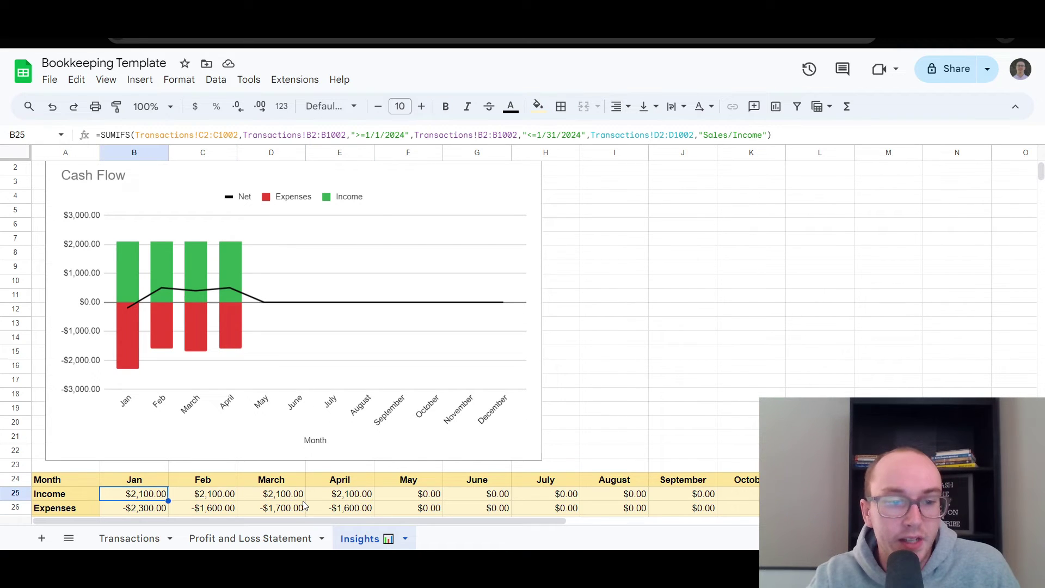
key(Right)
key(Right)
key(Right)
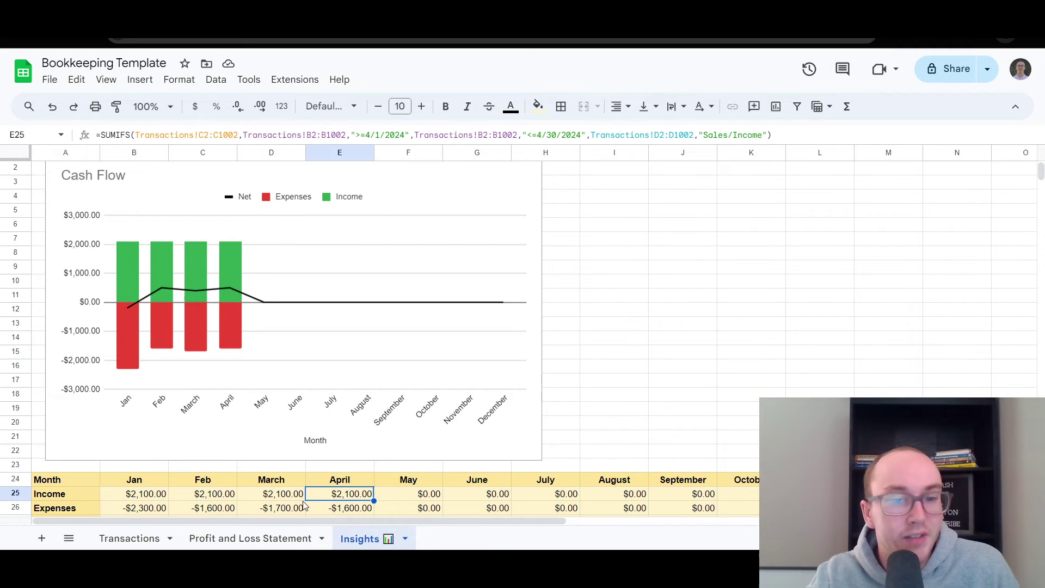
key(Left)
key(Left)
key(Left)
- Examine the monthly Expenses formulas in row 26 from January to May, plus the May Income formula above
key(Down)
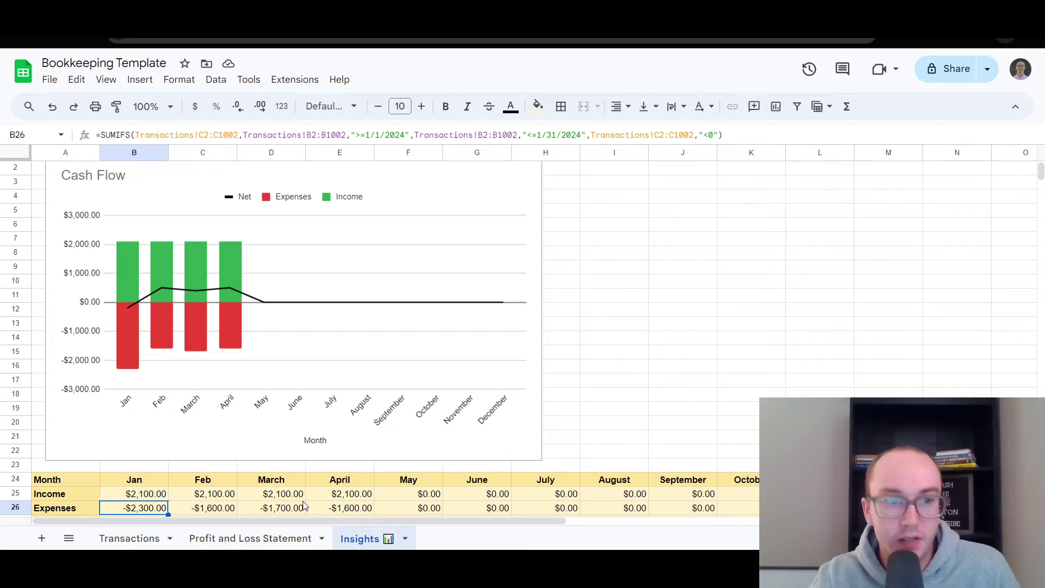
key(Right)
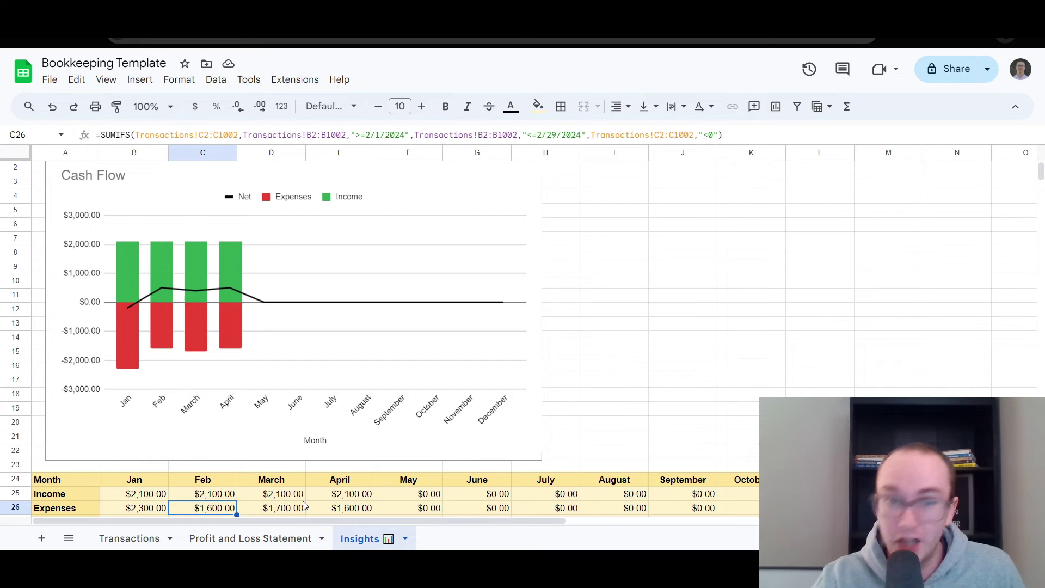
key(Right)
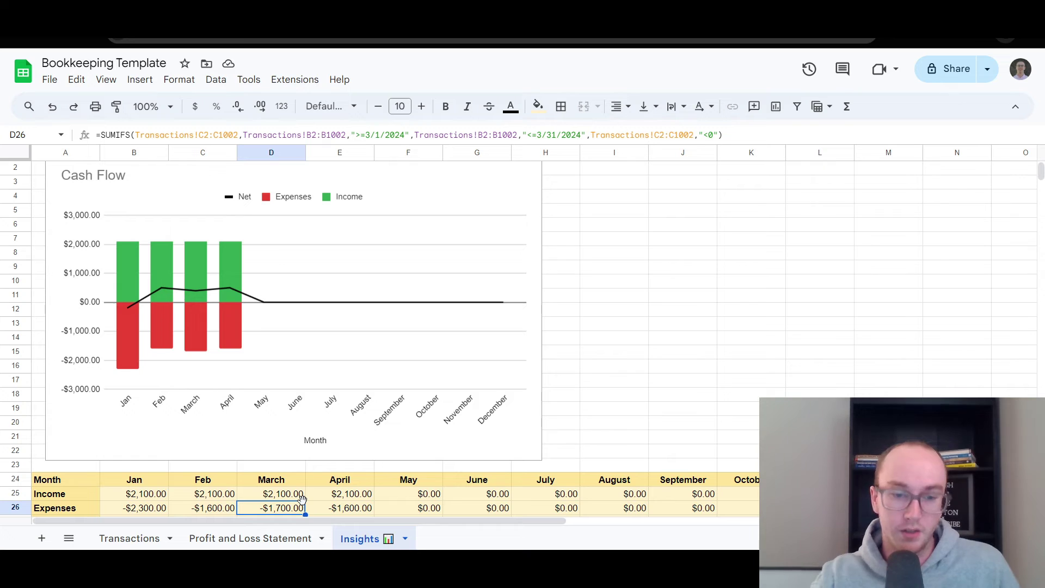
key(Right)
key(Right)
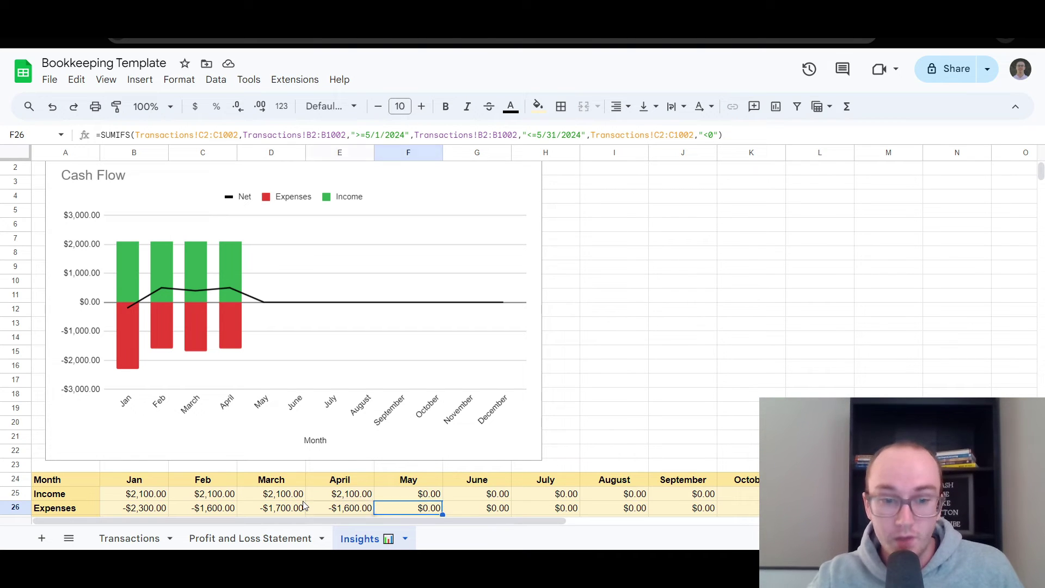
key(Up)
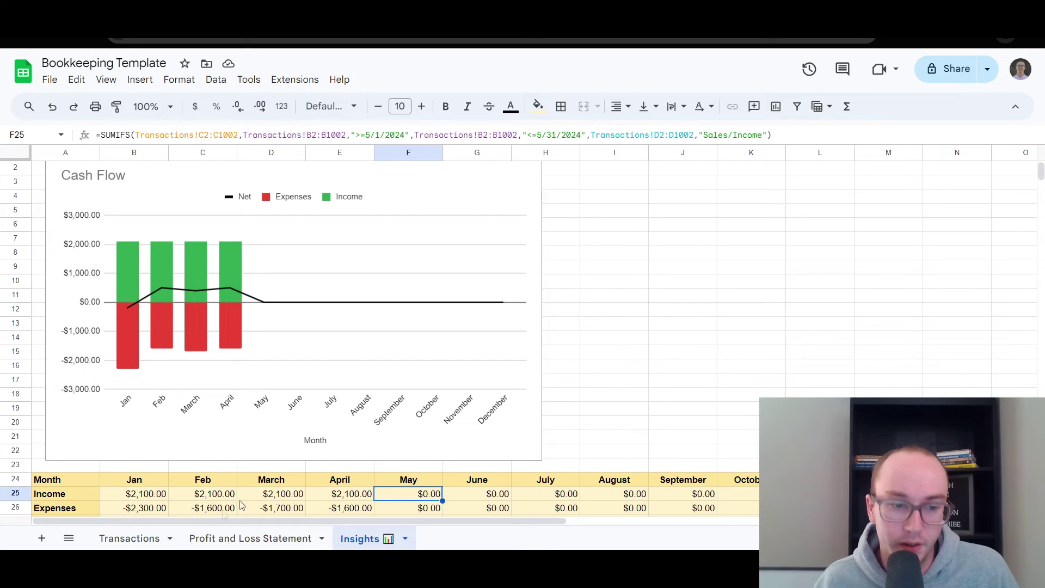
- Review the Profit and Loss Statement, Transactions and Insights sheets in turn
click(214, 540)
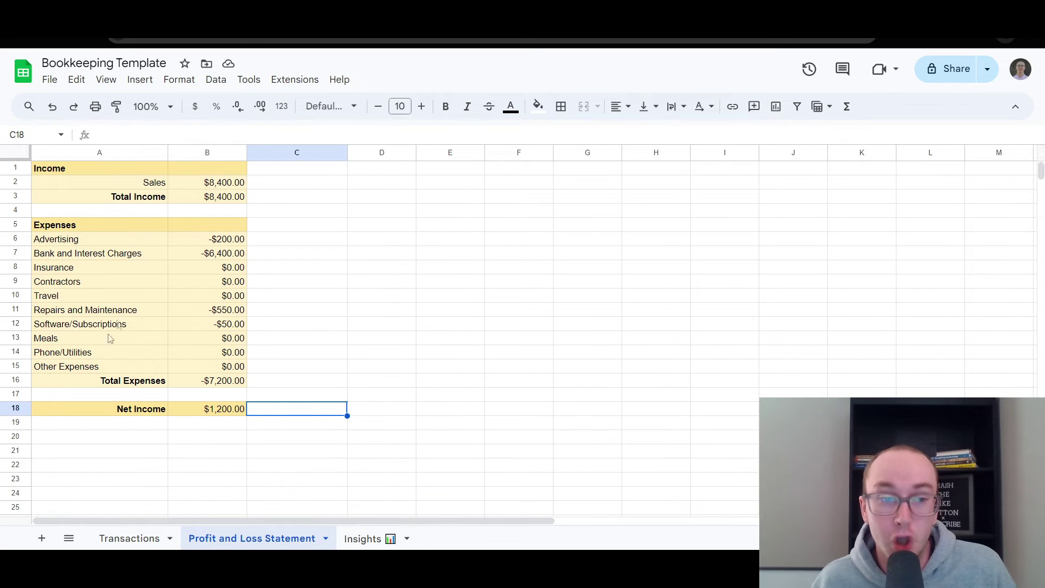
click(129, 538)
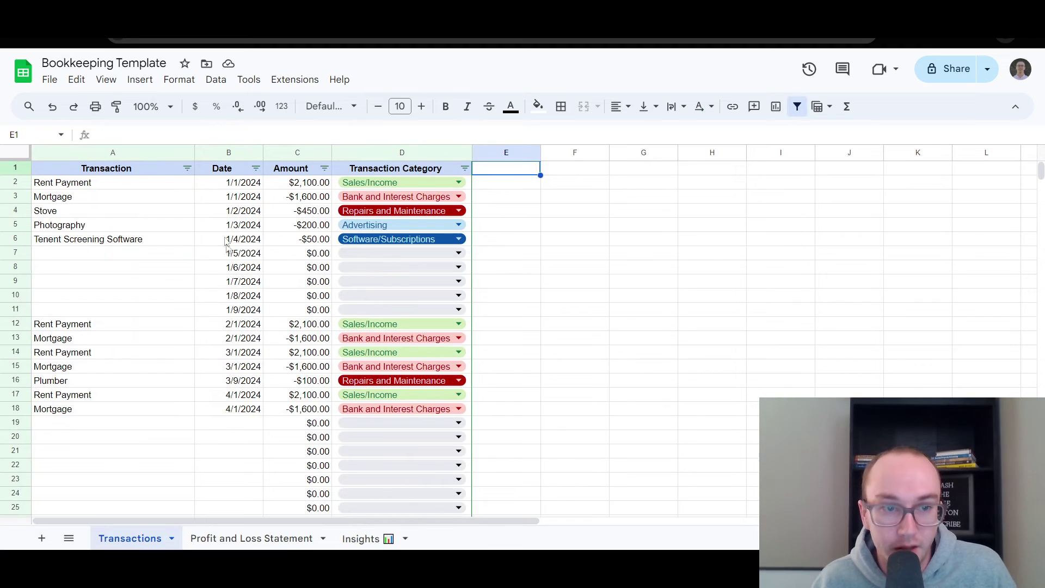
scroll(233, 497, down, 3)
click(251, 536)
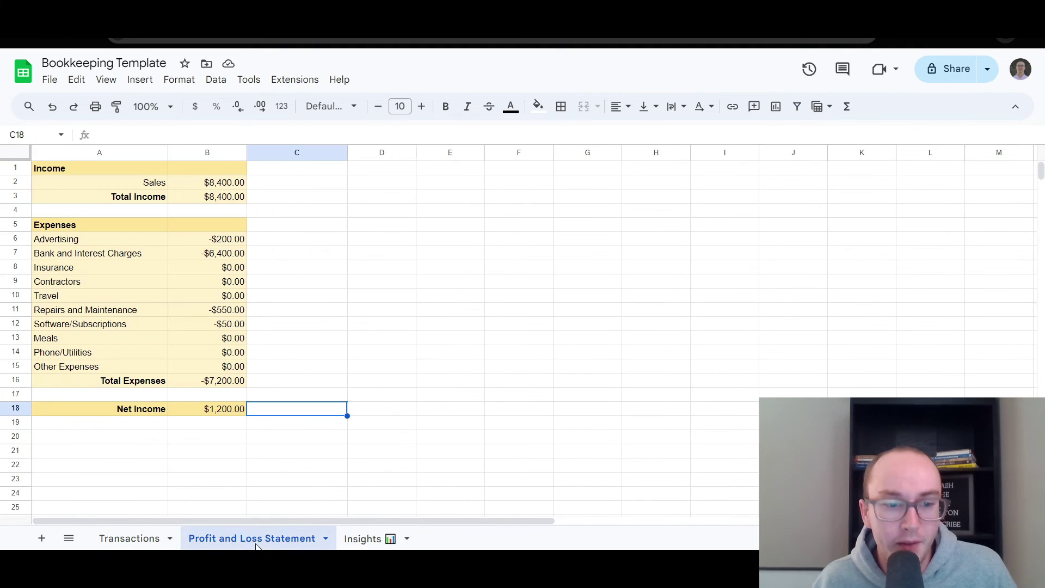
click(389, 538)
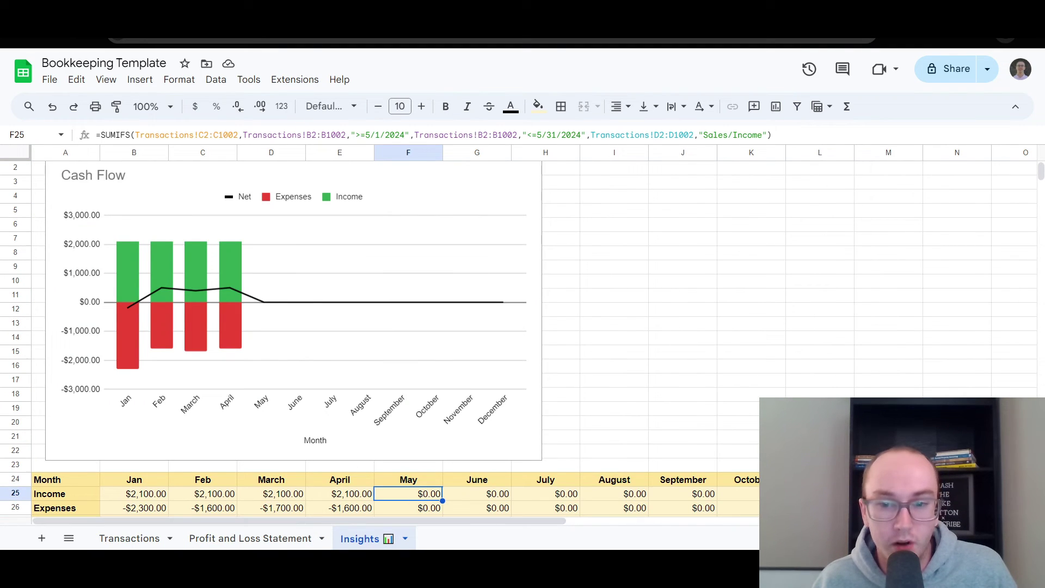
- On the Transactions sheet, enter the date 5/1/2024 in B19, below the last April entry
click(125, 538)
scroll(225, 416, up, 2)
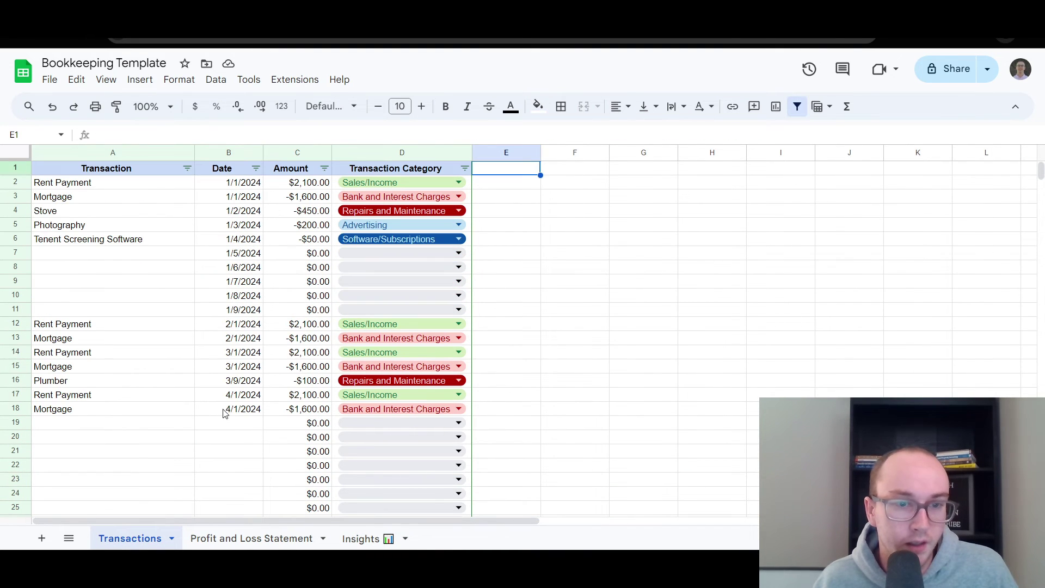
click(178, 425)
click(252, 429)
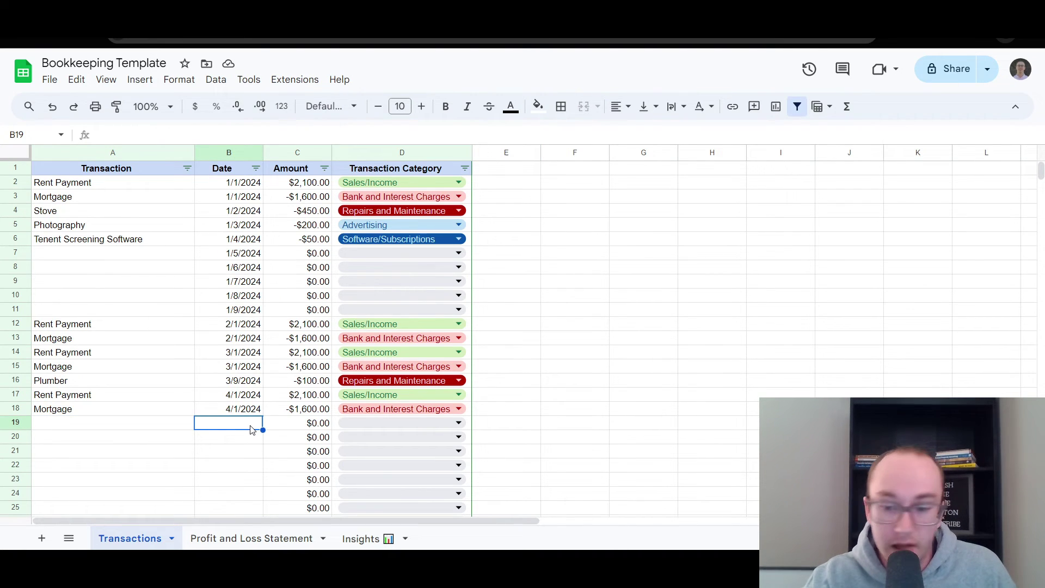
text(5)
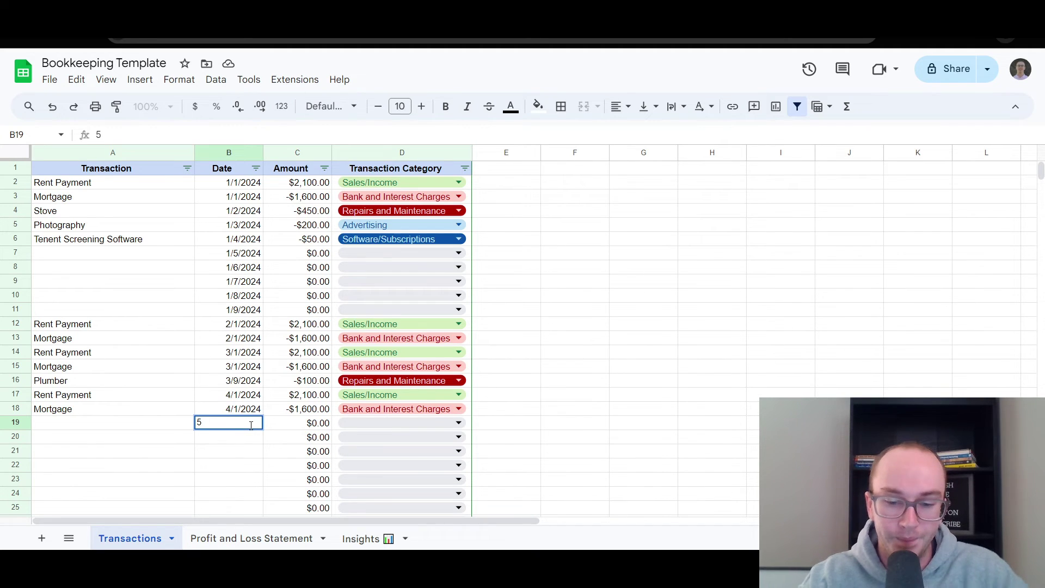
text(/)
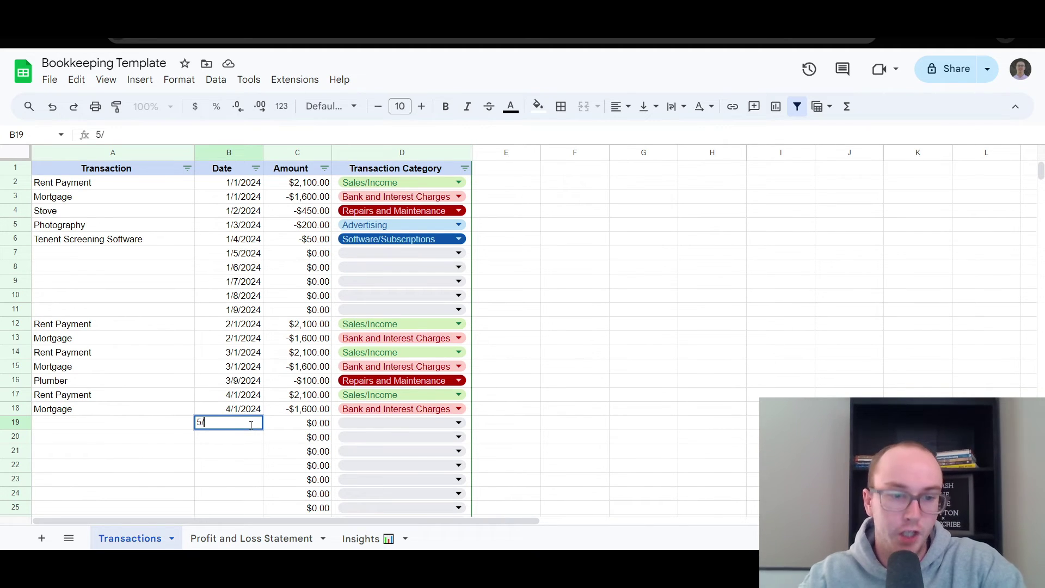
text(1/2024)
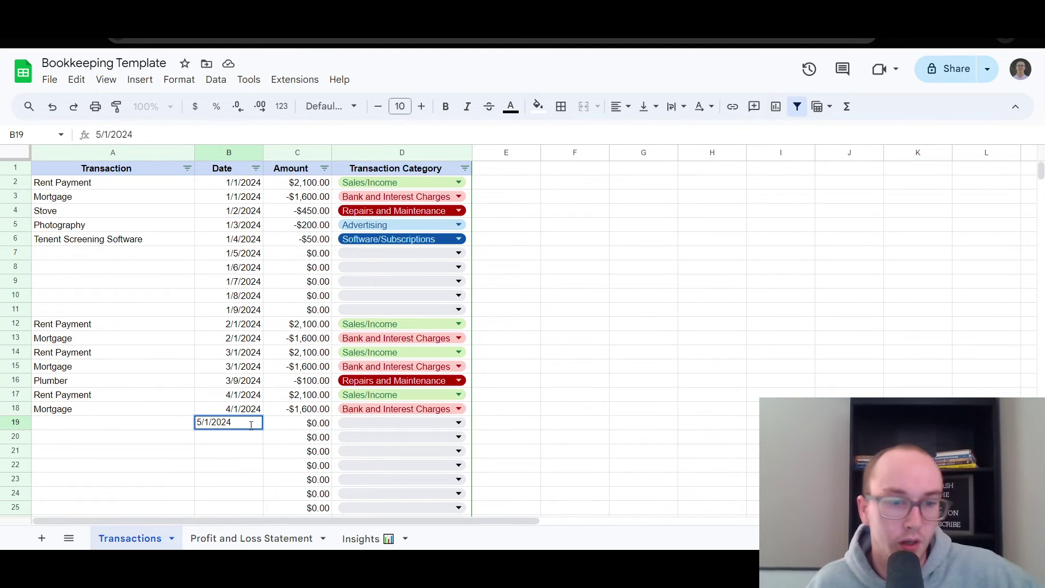
click(183, 430)
click(234, 427)
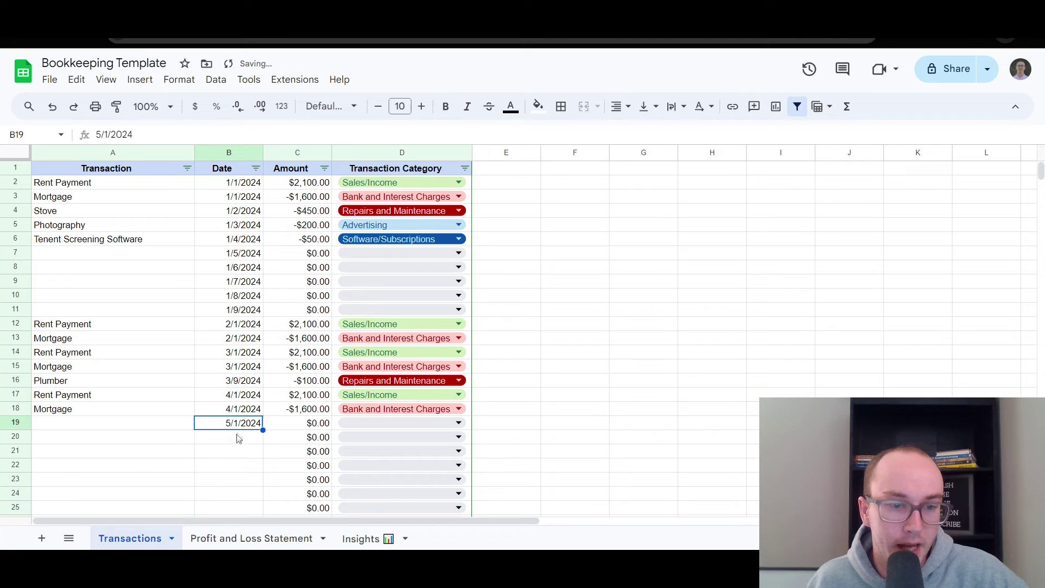
double_click(242, 428)
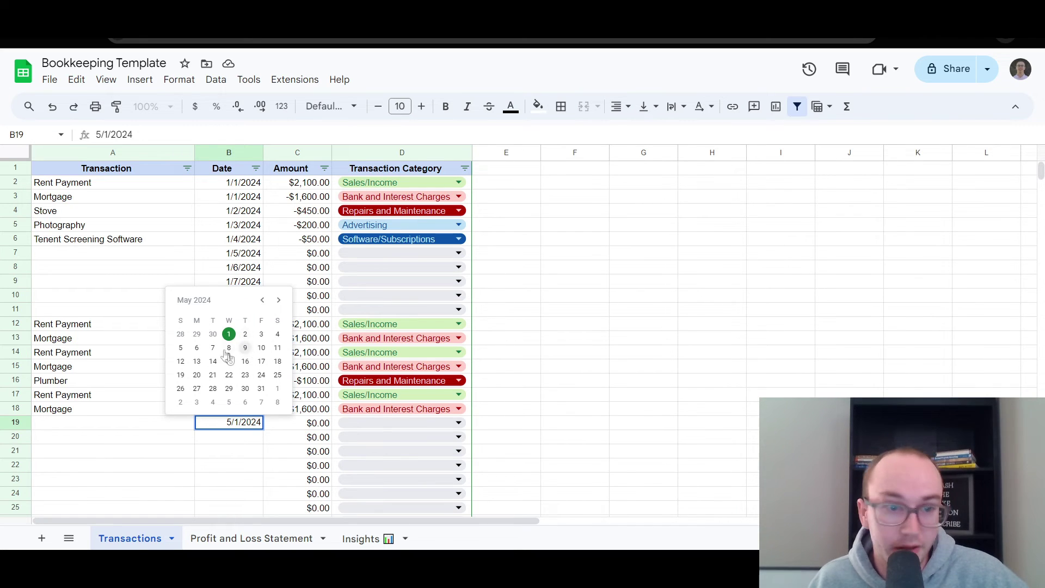
- Name the 5/1/2024 transaction in A19 "Rent Payment"
click(158, 428)
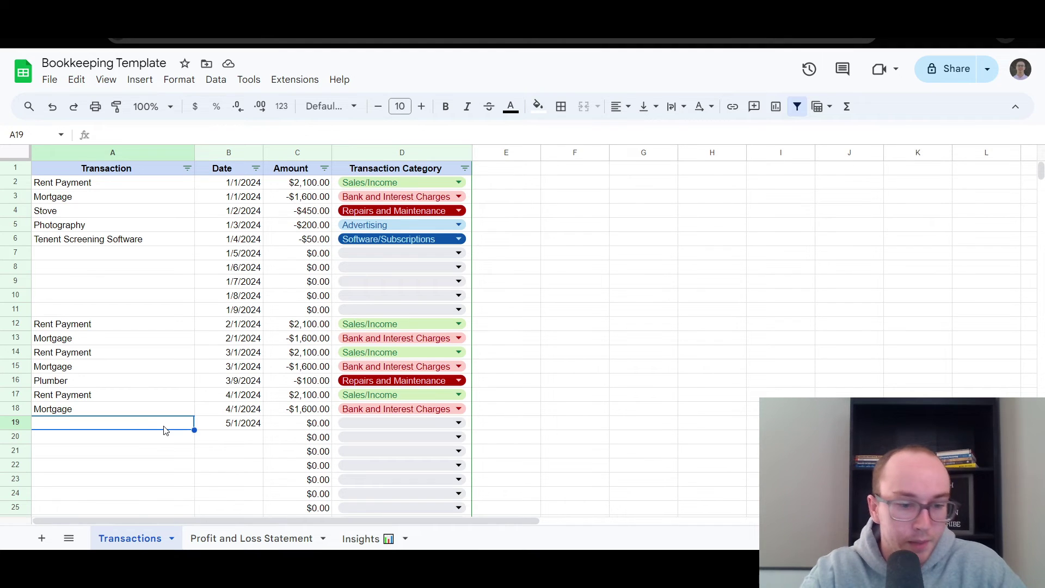
text(Rent Payment)
key(Return)
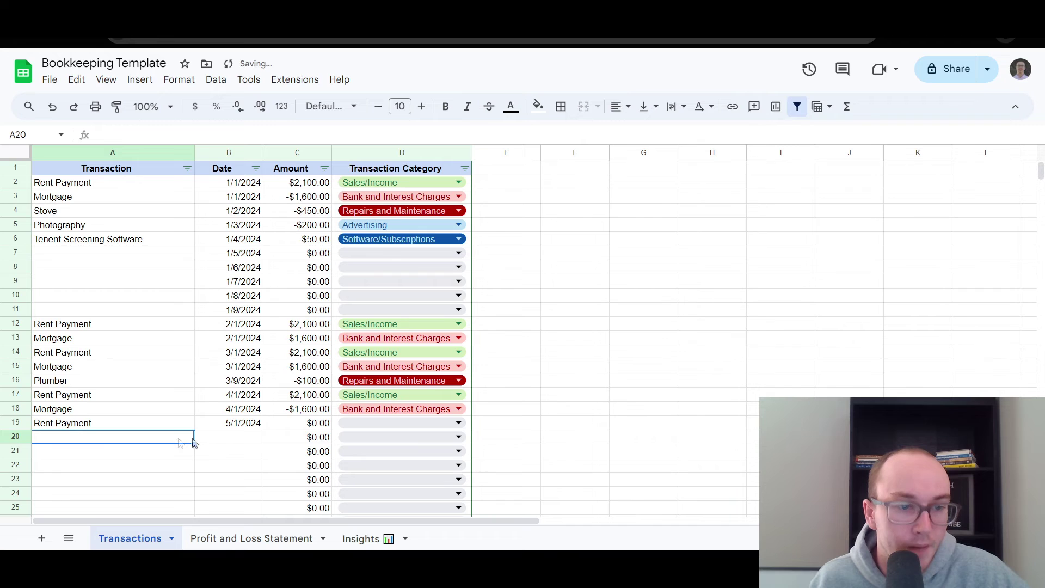
- Set the amount of the May rent payment in C19 to 2,200
click(245, 437)
click(260, 426)
click(320, 427)
double_click(320, 427)
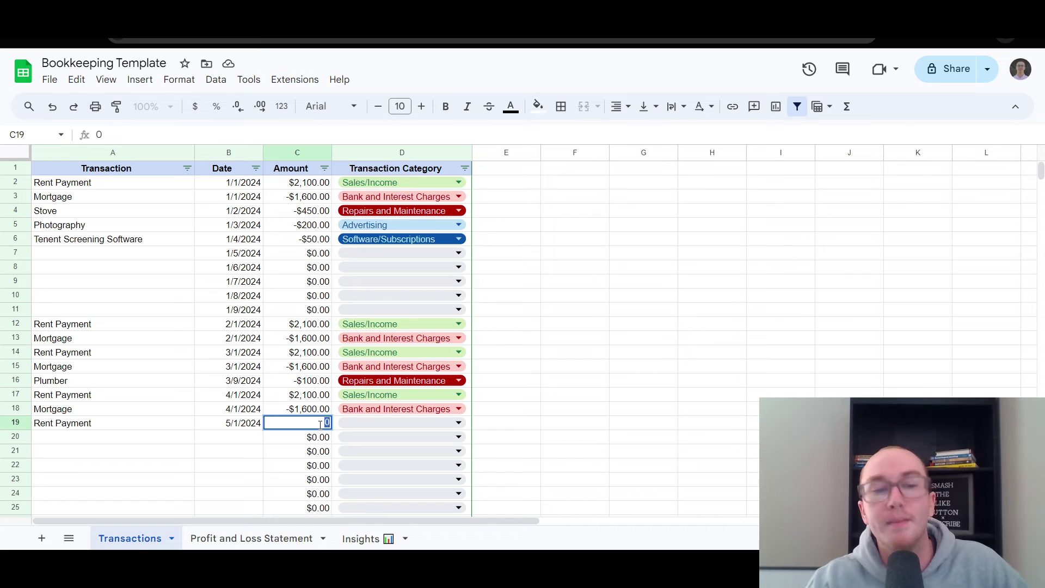
text(2,)
text(200)
click(252, 463)
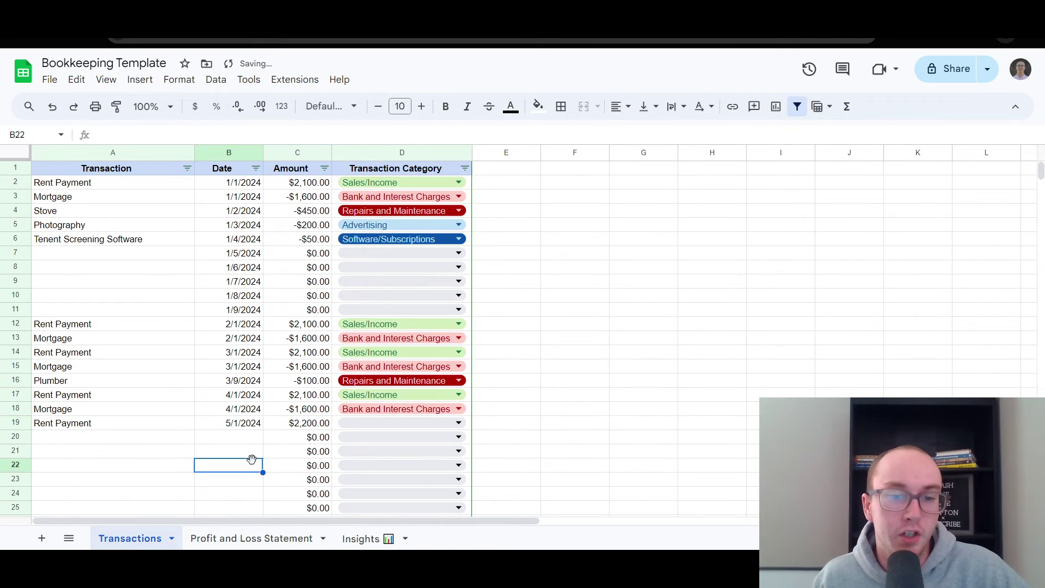
click(317, 428)
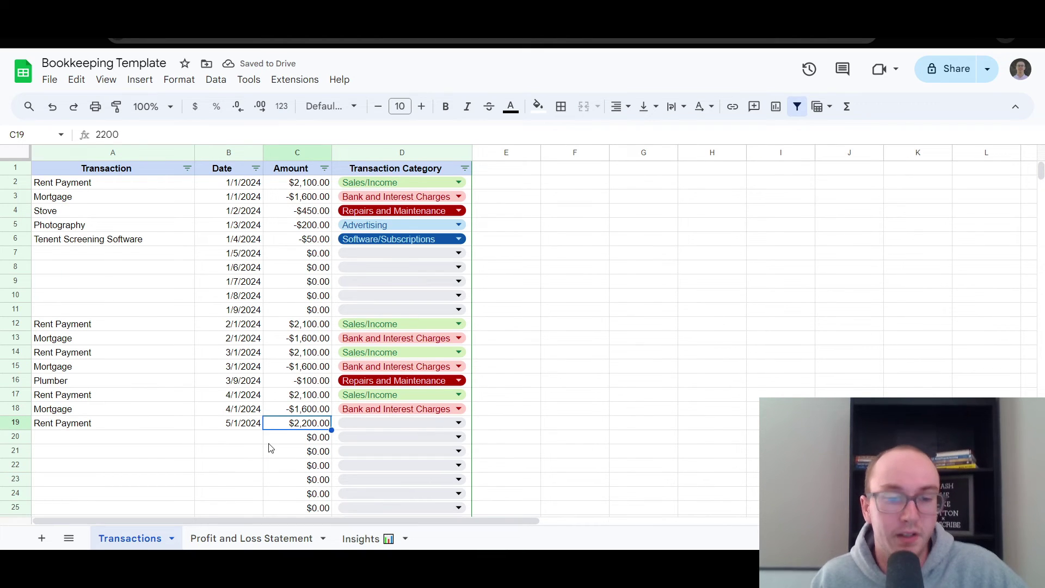
- Add a transaction named "Lawn Care" in A20, below the May rent payment
click(193, 440)
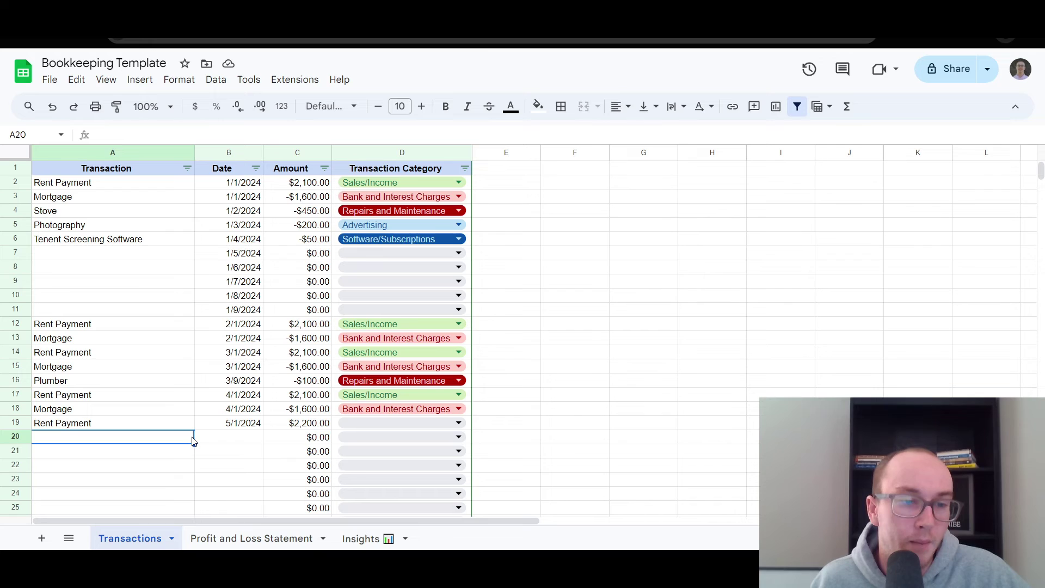
text(Law)
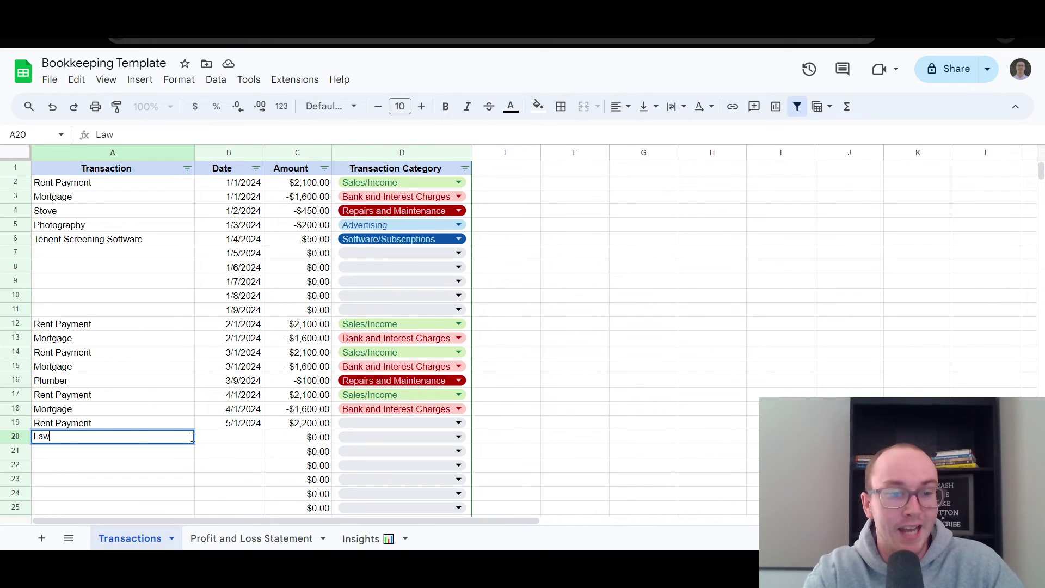
text(n Care)
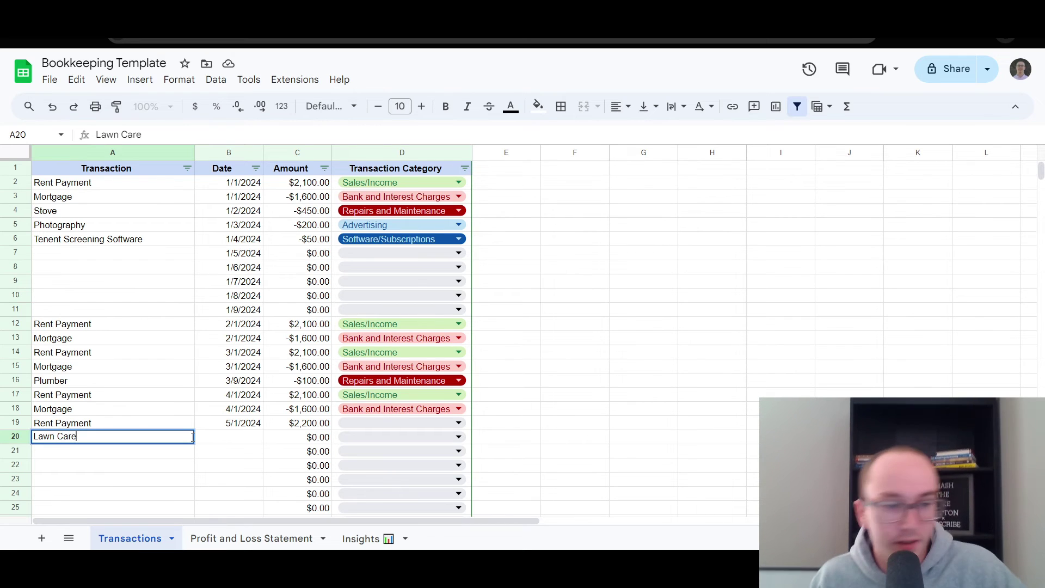
click(229, 439)
key(Left)
click(217, 451)
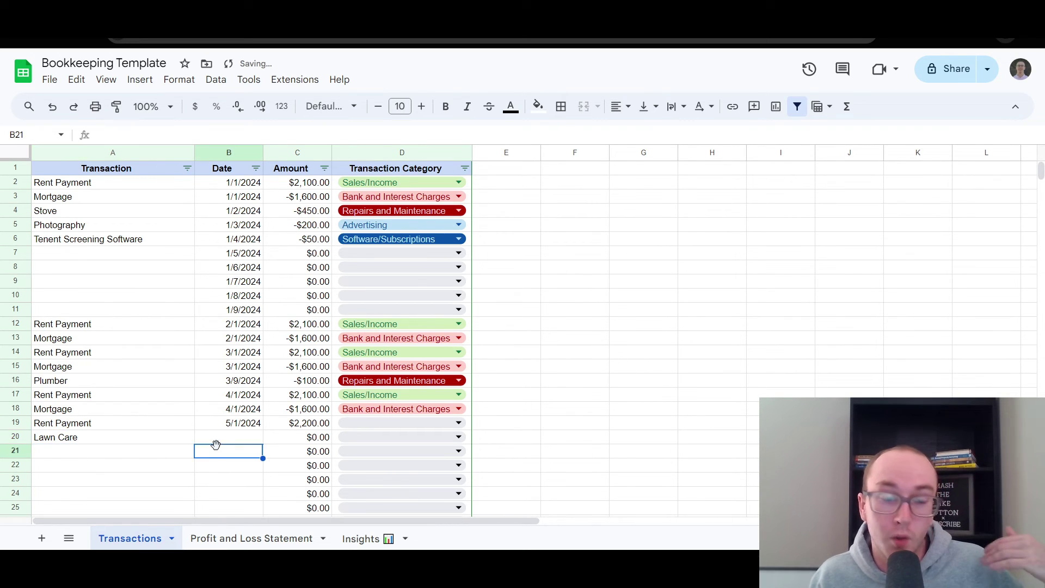
- Enter the date 5/1/2024 in B20 for the Lawn Care transaction
click(218, 439)
click(293, 441)
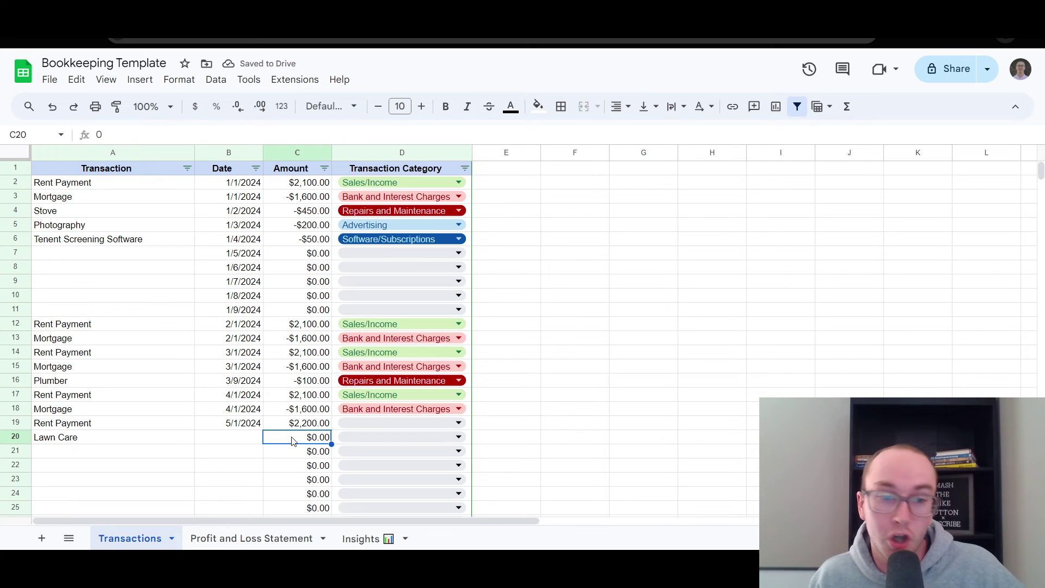
click(255, 437)
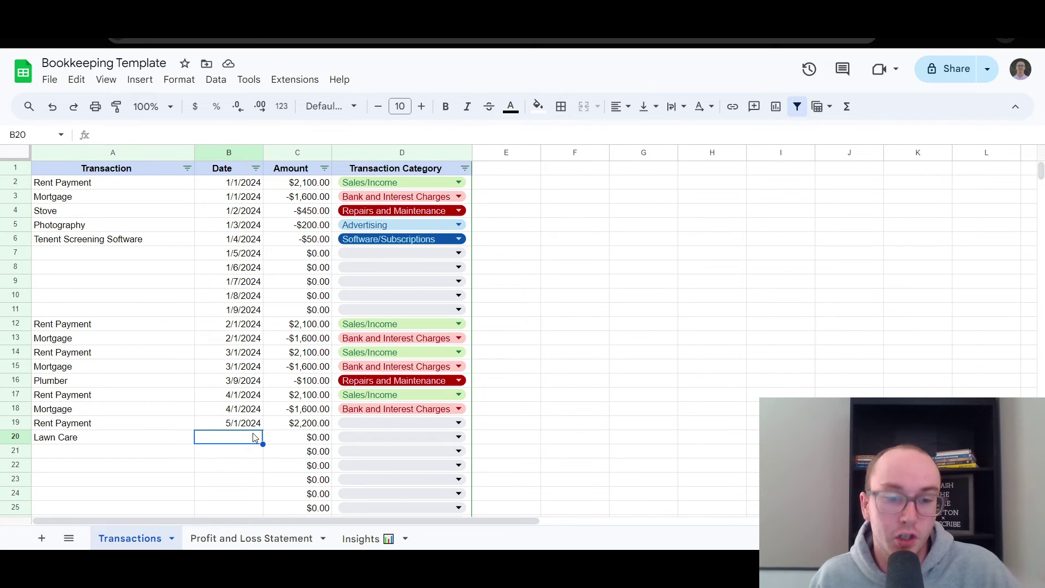
text(5)
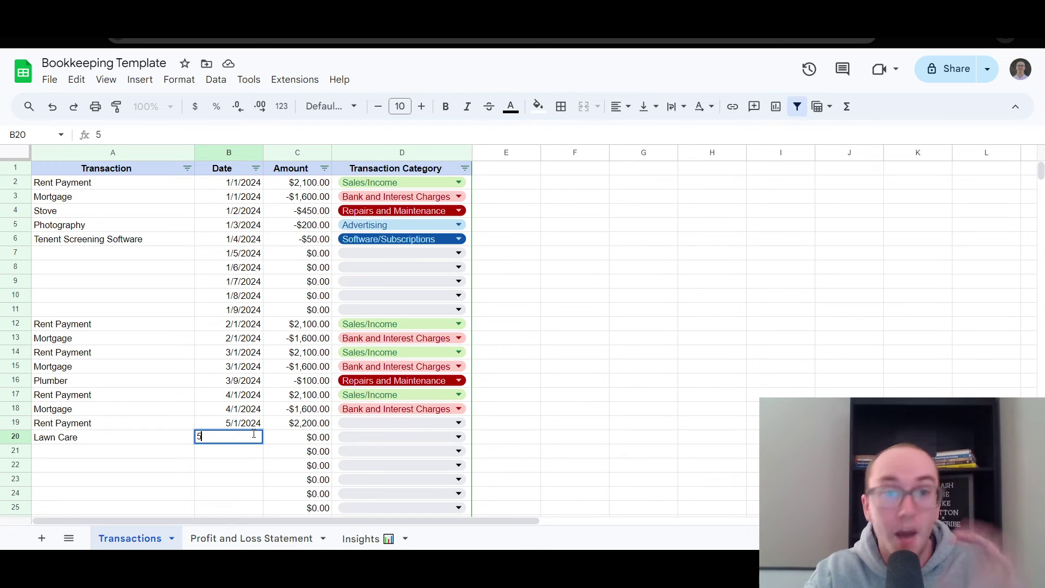
text(/)
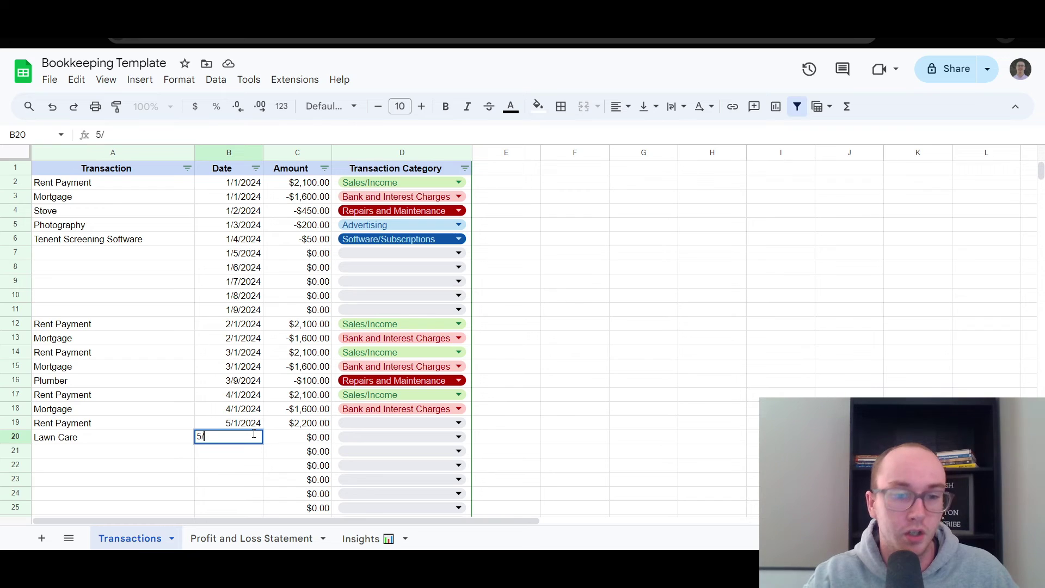
text(1)
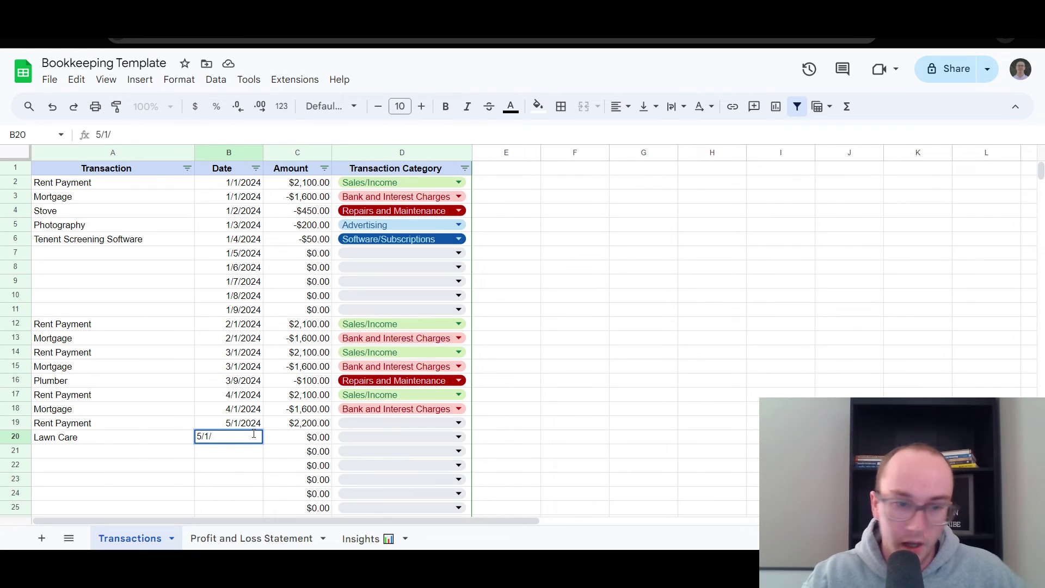
text(/2024)
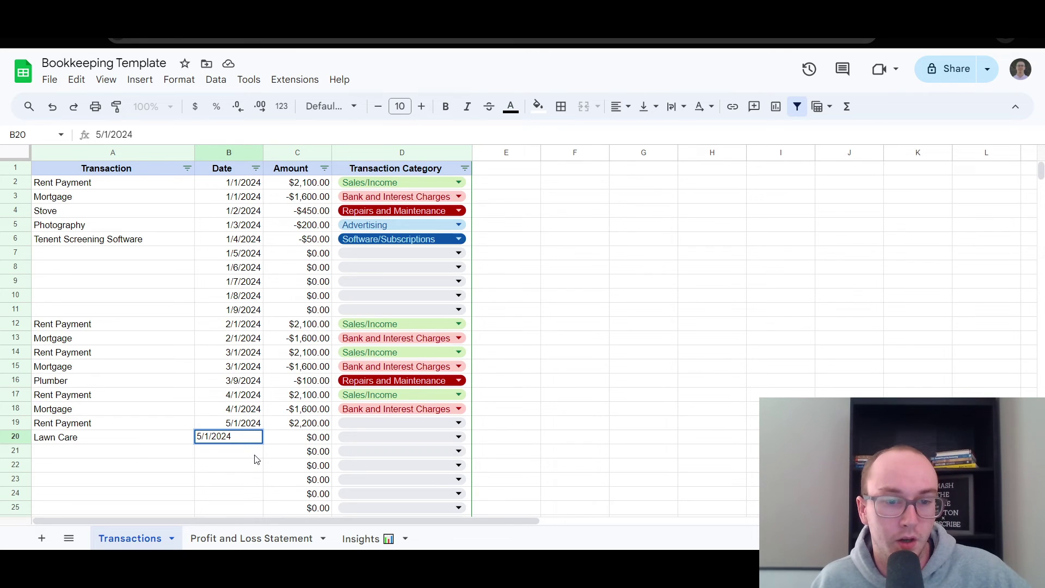
click(256, 457)
- Set the Lawn Care amount in C20 to 100 and its category in D20 to Sales/Income
click(323, 440)
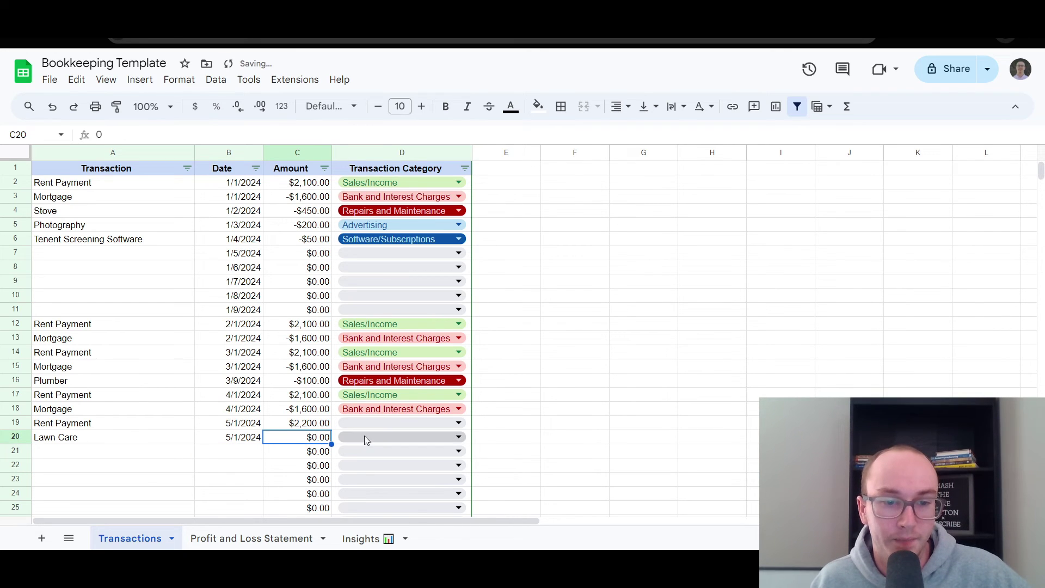
double_click(316, 440)
text(100)
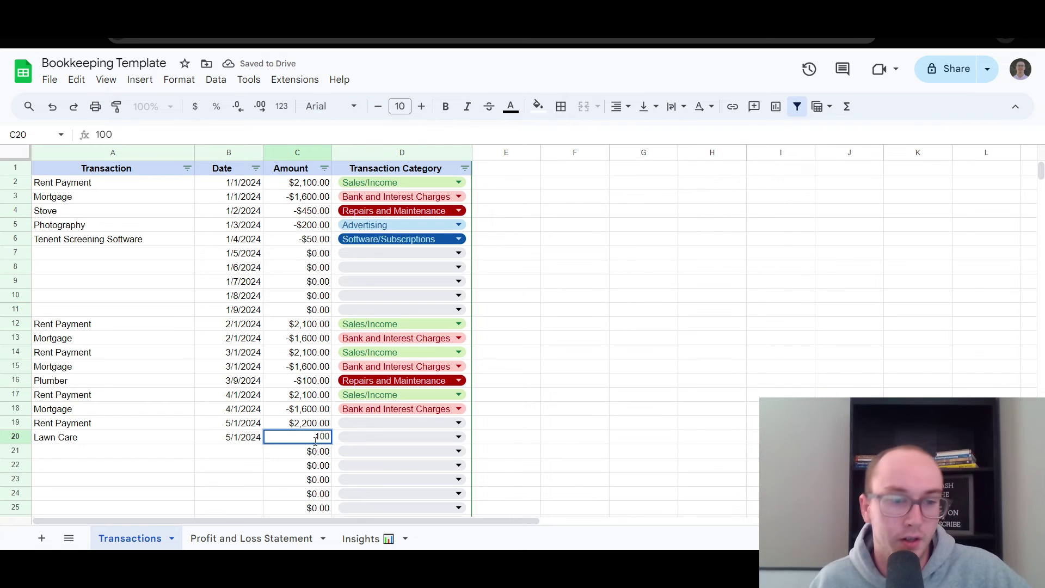
key(Return)
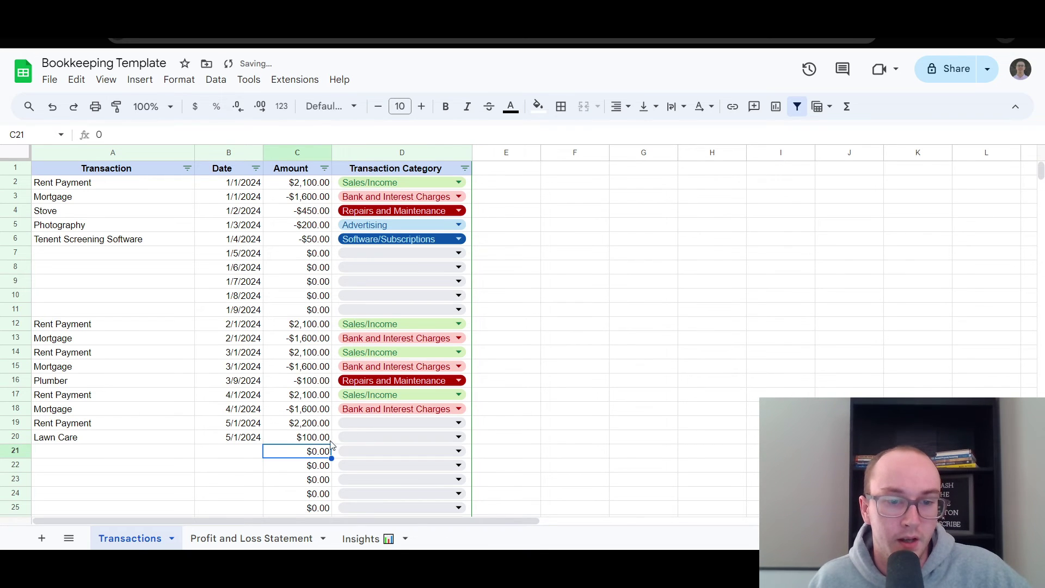
double_click(348, 438)
click(366, 418)
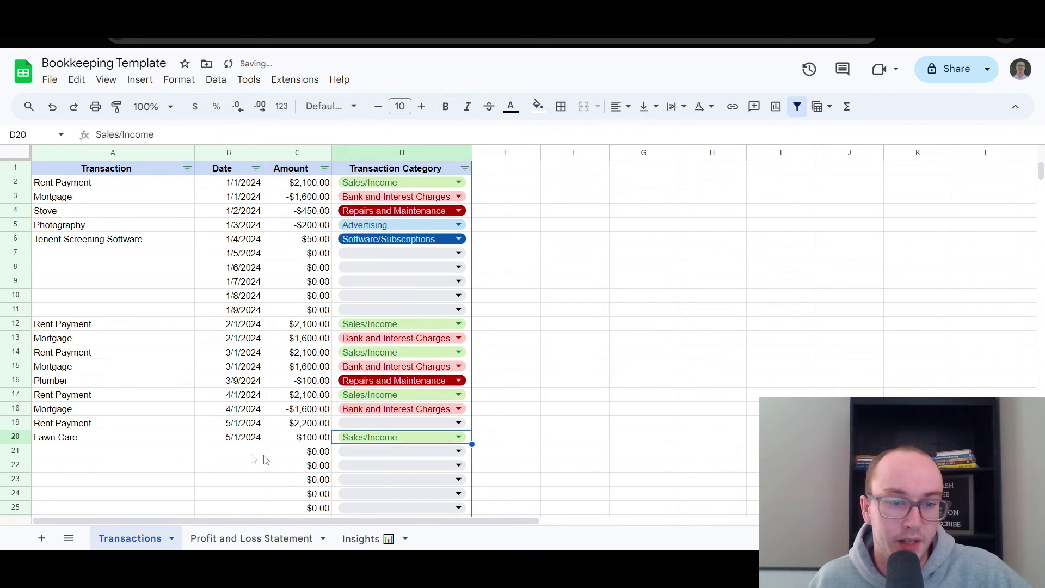
click(208, 439)
click(158, 441)
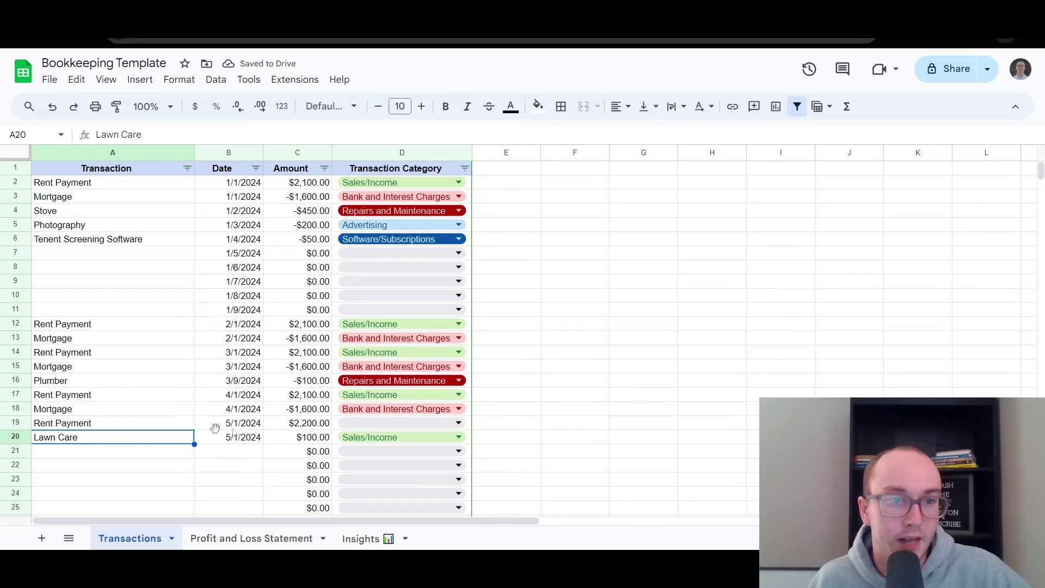
click(311, 440)
click(261, 441)
click(290, 443)
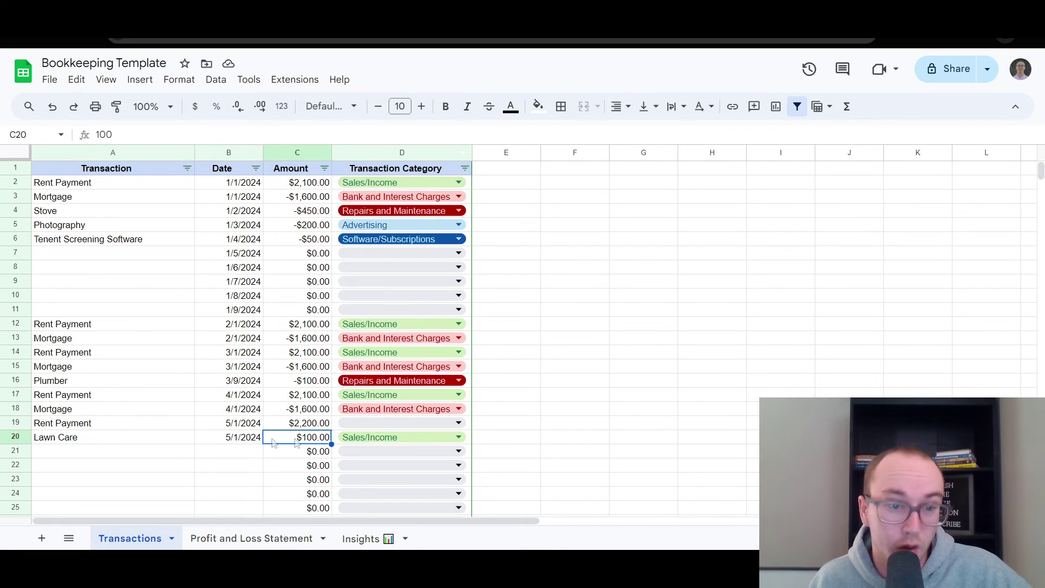
click(120, 439)
scroll(206, 459, down, 2)
scroll(206, 456, up, 2)
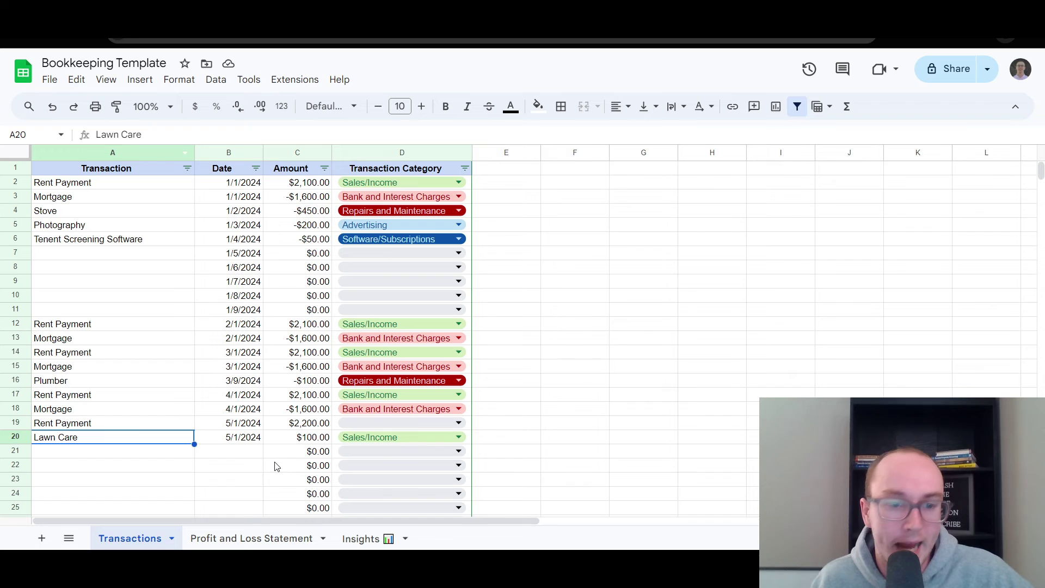
- Assign the Sales/Income category to the May rent payment in D19
click(307, 434)
click(308, 424)
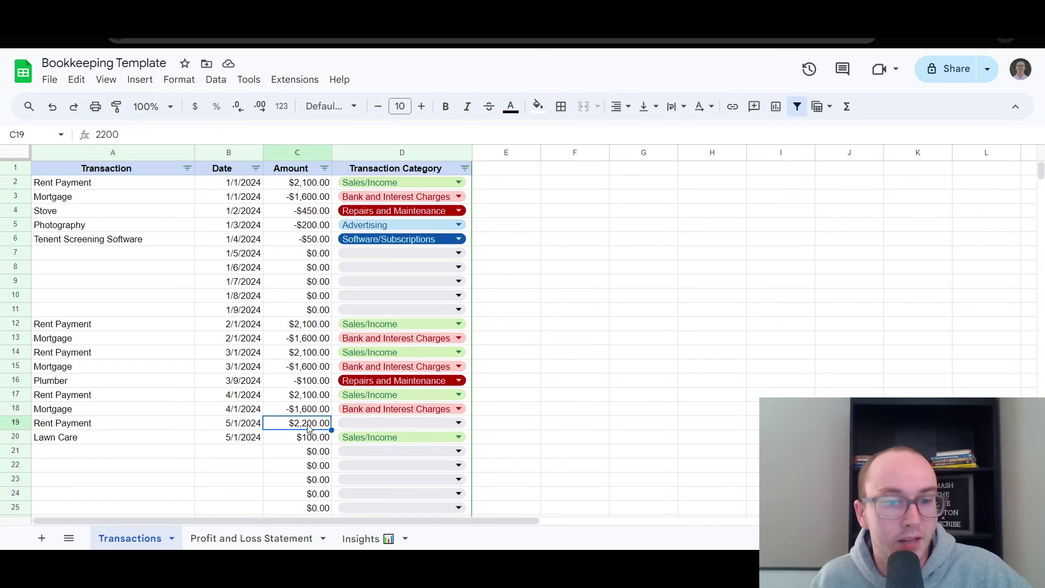
click(345, 422)
click(374, 401)
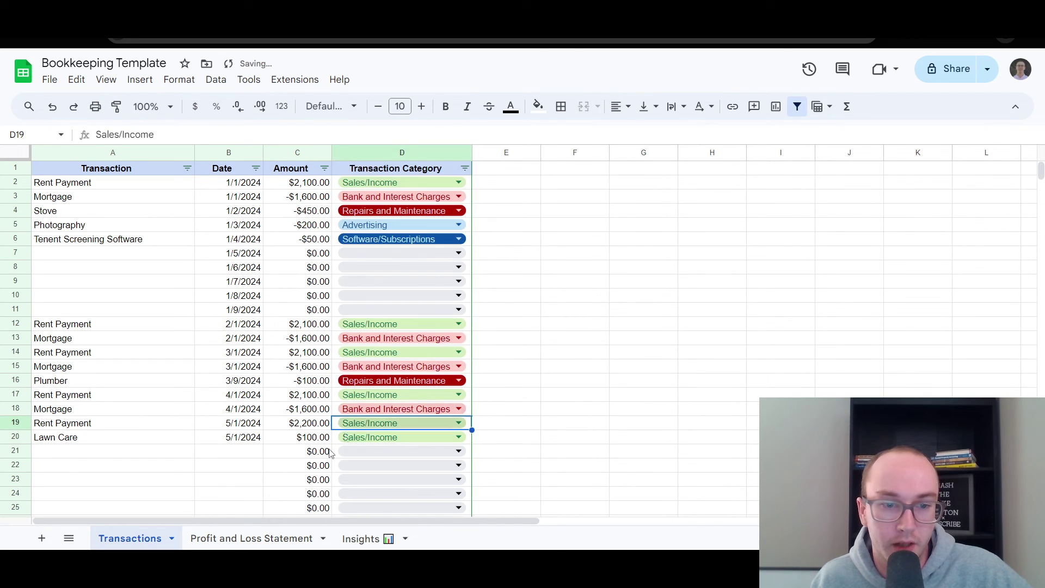
click(303, 438)
click(304, 451)
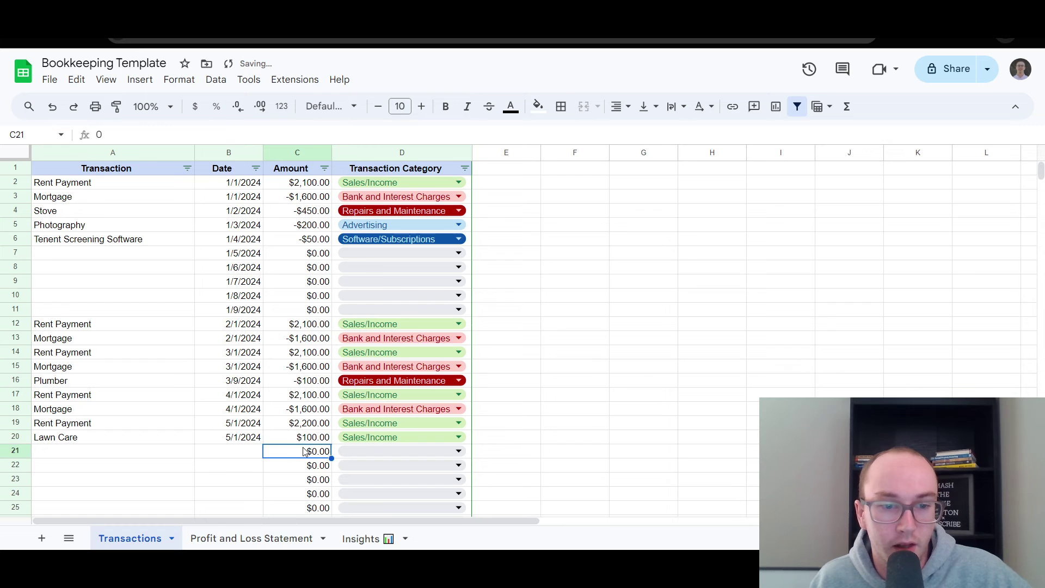
click(243, 453)
click(178, 459)
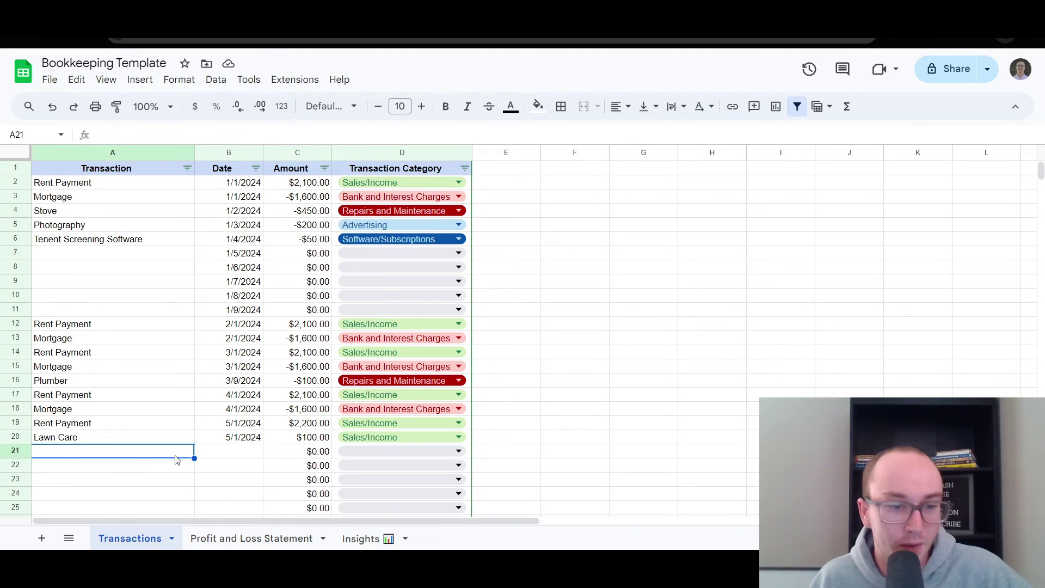
click(219, 457)
click(277, 460)
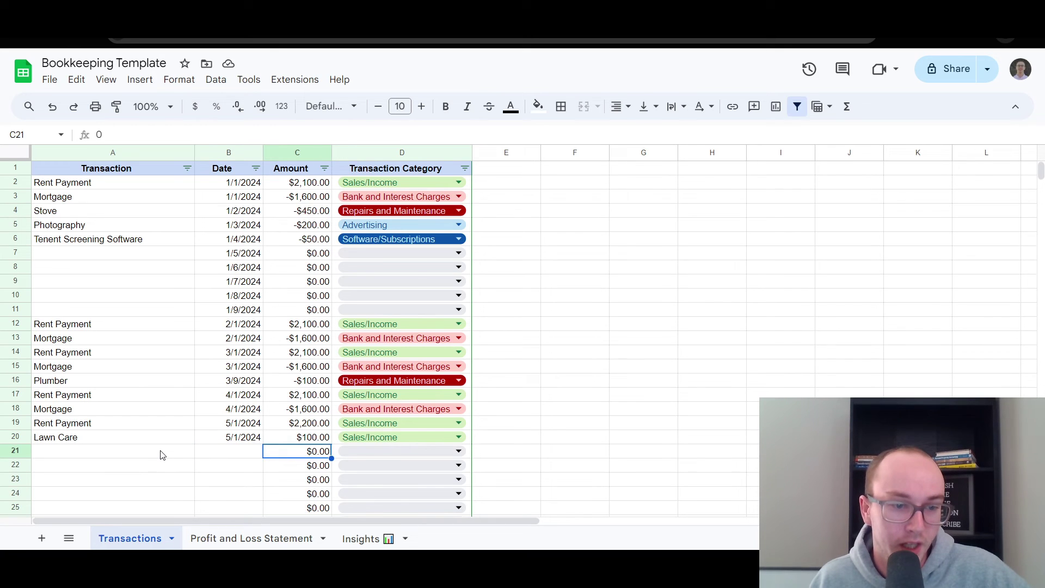
click(162, 455)
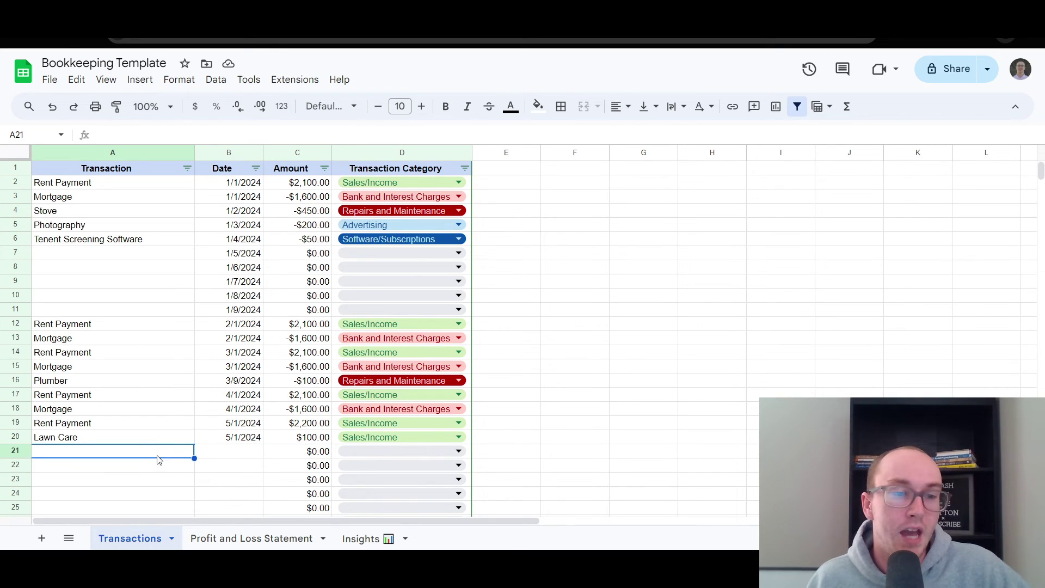
- Add a Mortgage transaction in A21, below Lawn Care, with the date 5/1/2024 in B21
click(181, 442)
click(167, 456)
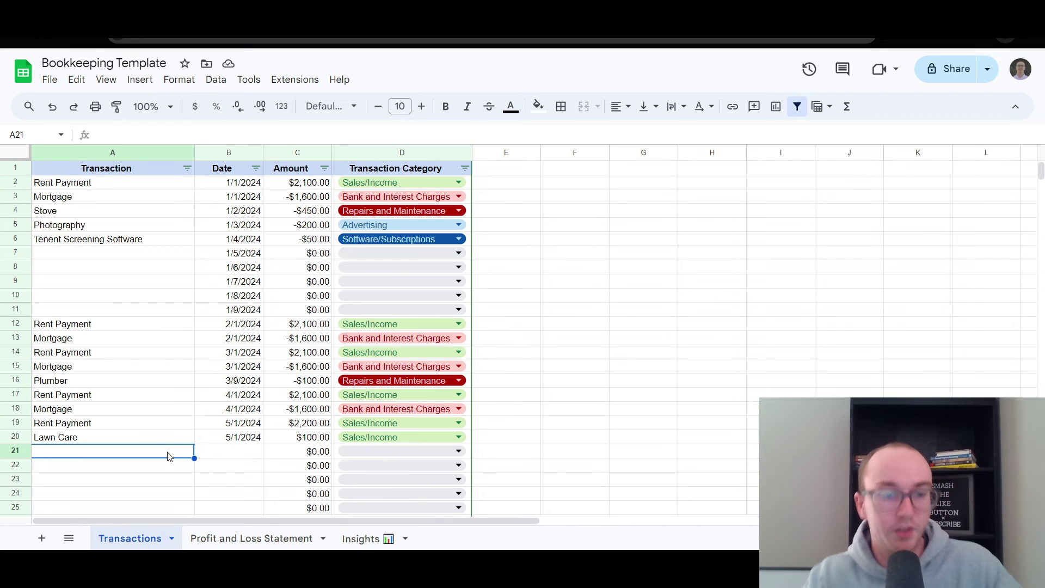
text(Mortgage)
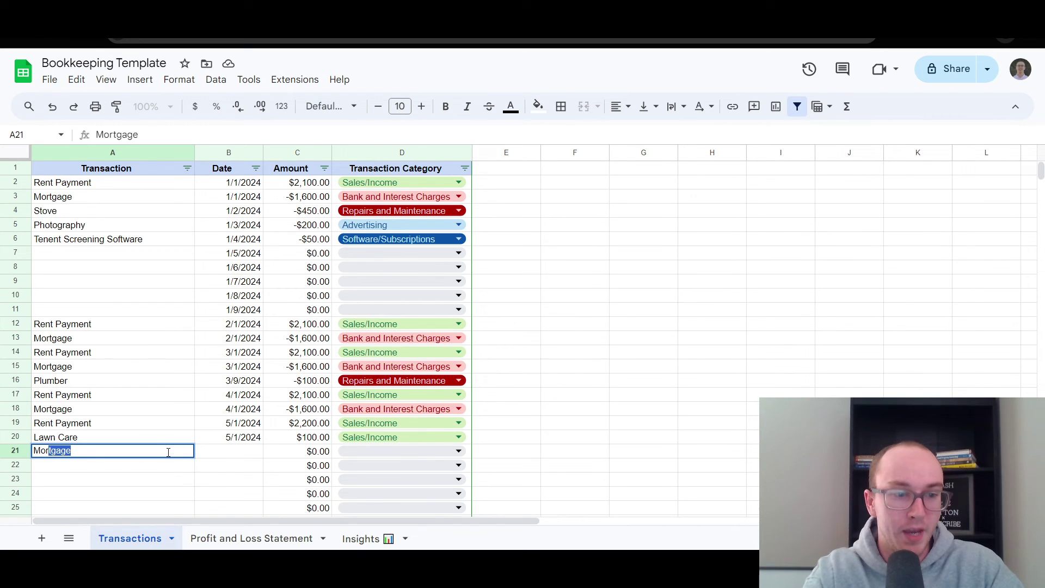
click(229, 456)
text(5)
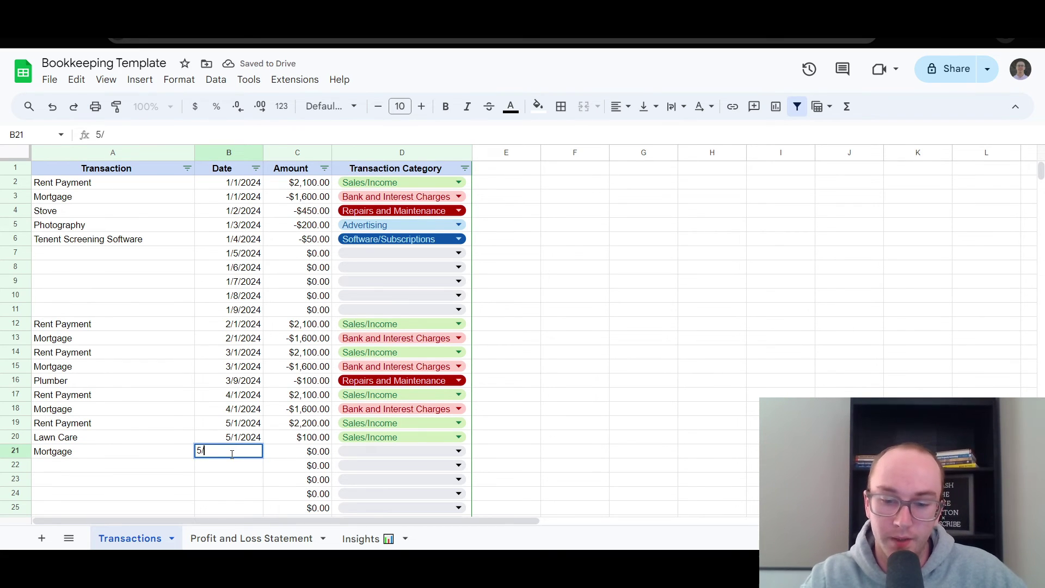
text(/1/2024)
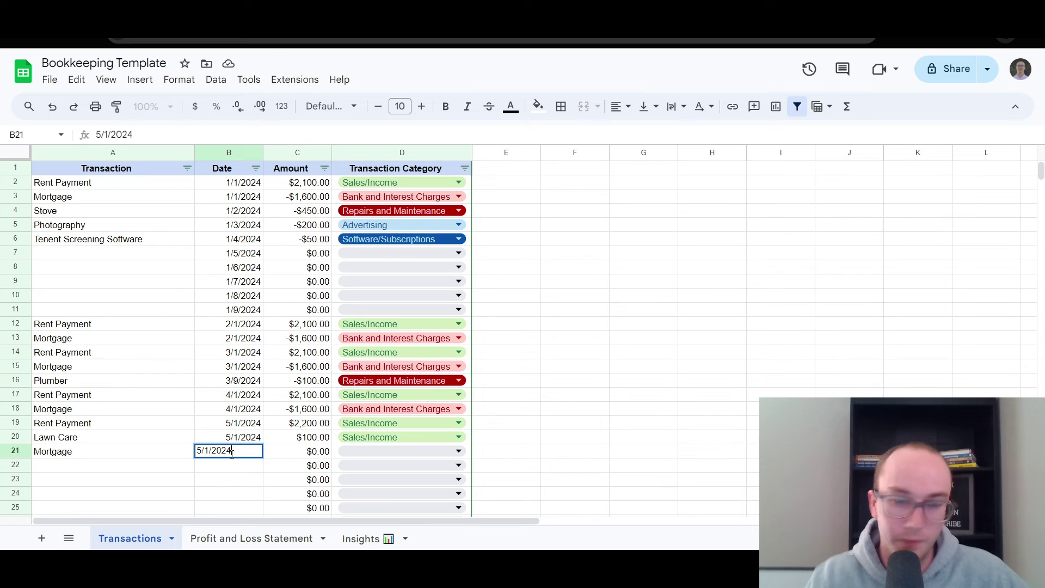
- Enter 1650 as the May mortgage amount in C21
click(314, 455)
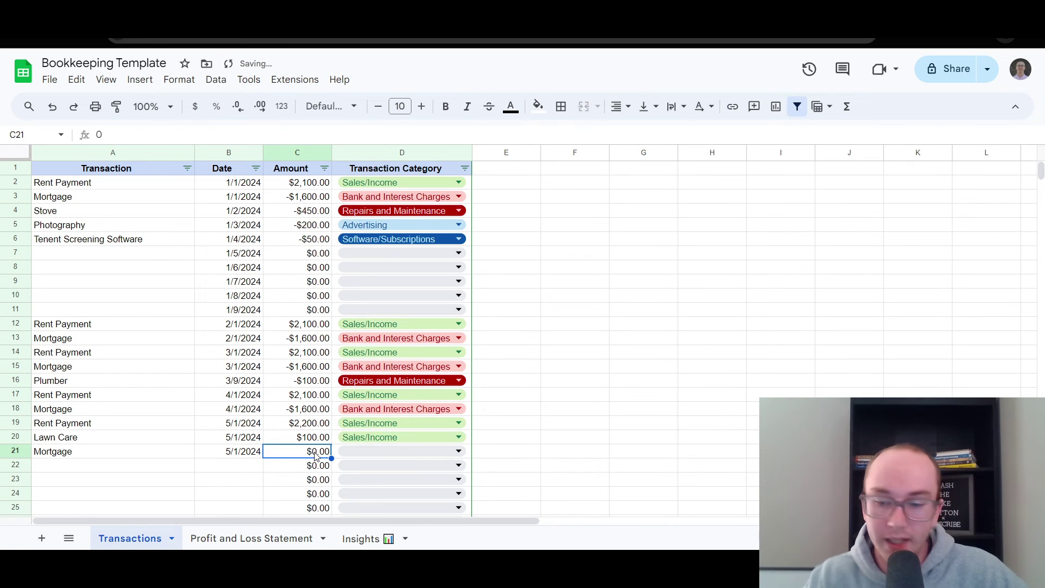
text(1600)
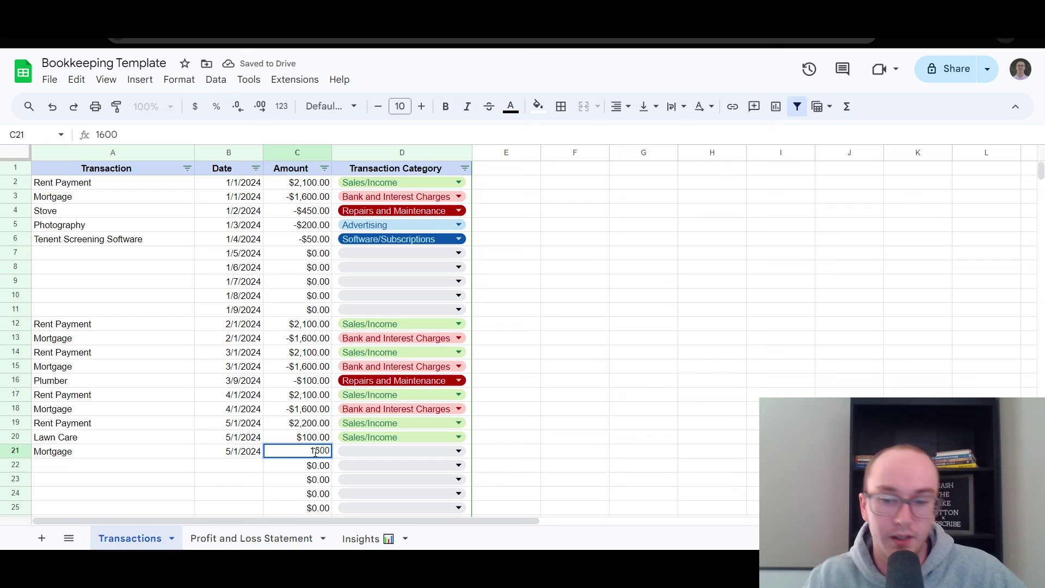
key(BackSpace)
key(BackSpace)
text(50)
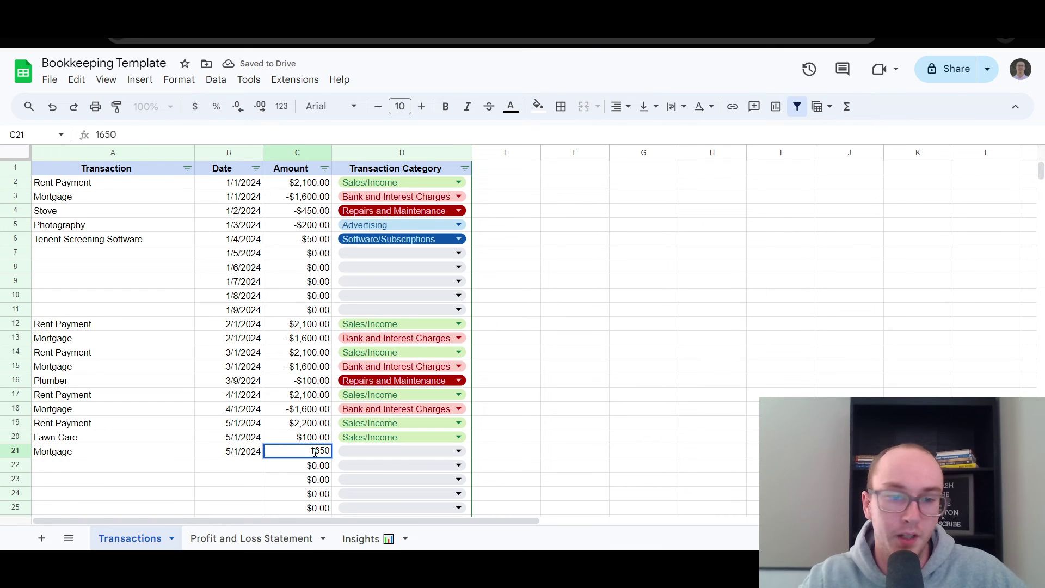
- Assign the Bank and Interest Charges category to the May mortgage in D21
click(344, 454)
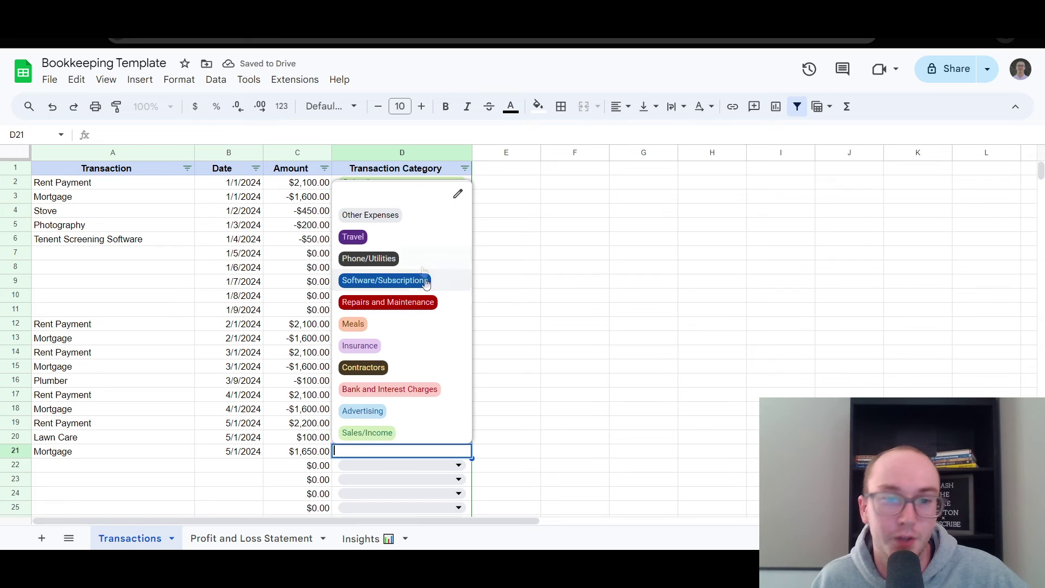
click(398, 389)
click(498, 438)
double_click(457, 450)
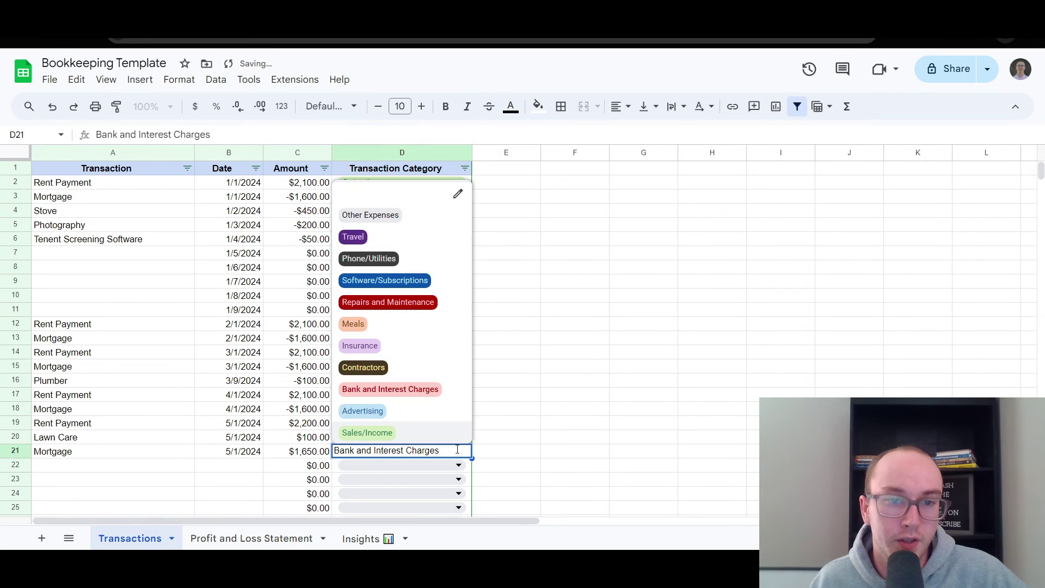
click(292, 466)
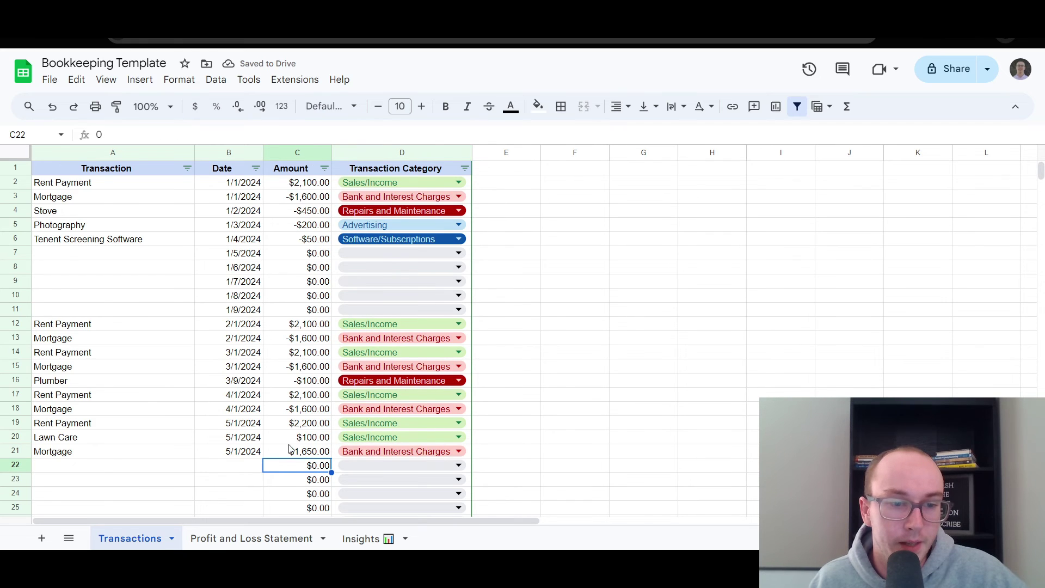
- Make the May mortgage amount in C21 negative so it reads -1650
scroll(528, 406, down, 3)
click(269, 355)
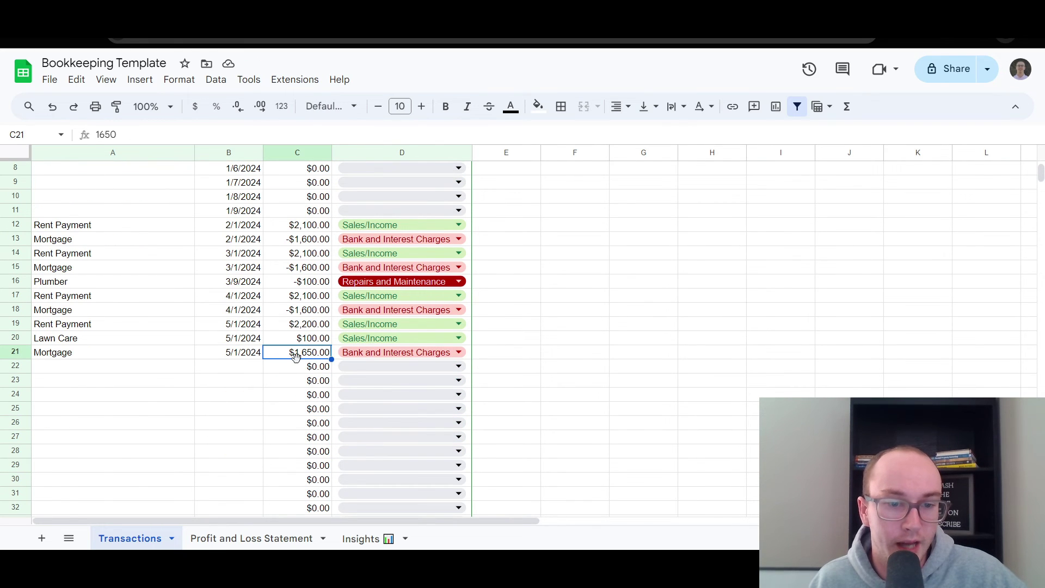
scroll(314, 394, up, 3)
click(244, 454)
key(Right)
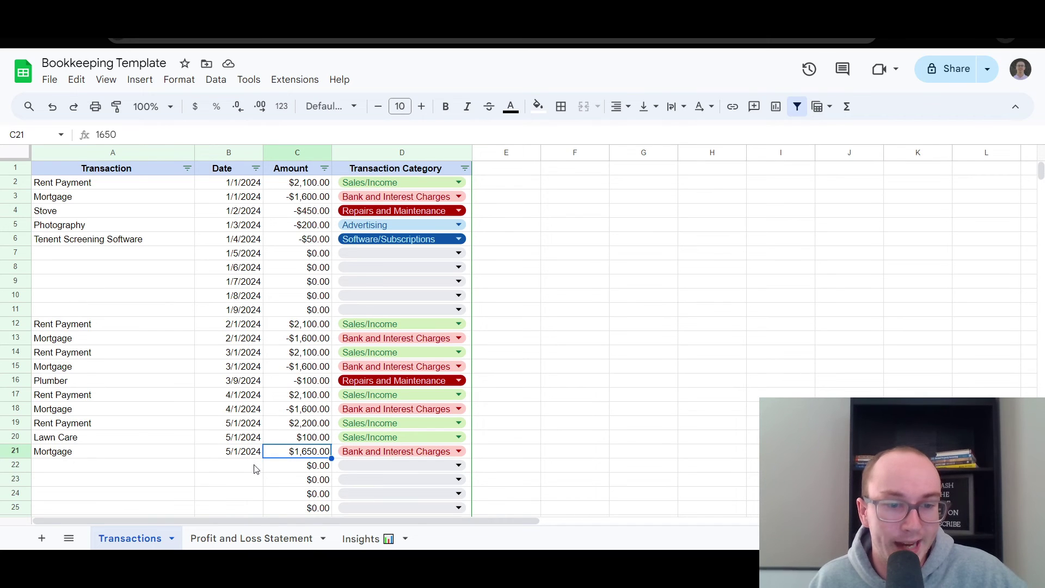
click(256, 469)
double_click(290, 454)
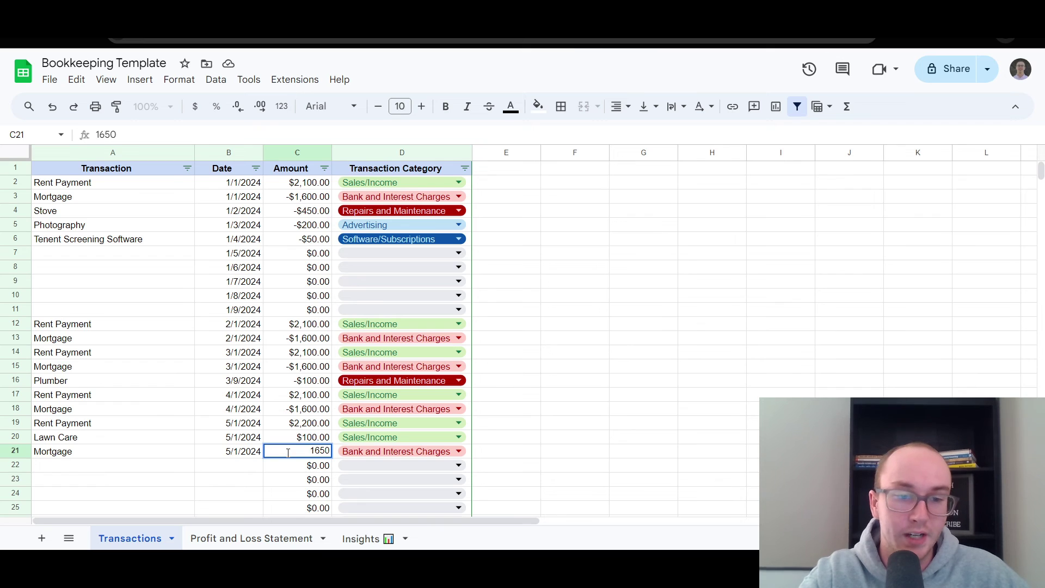
text(-$1,)
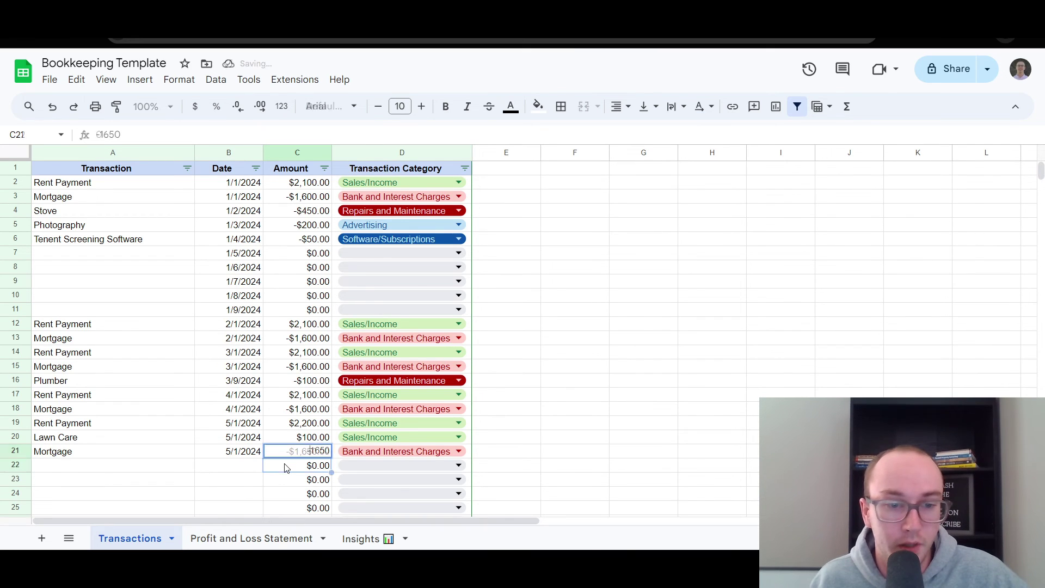
key(Return)
click(286, 456)
double_click(286, 454)
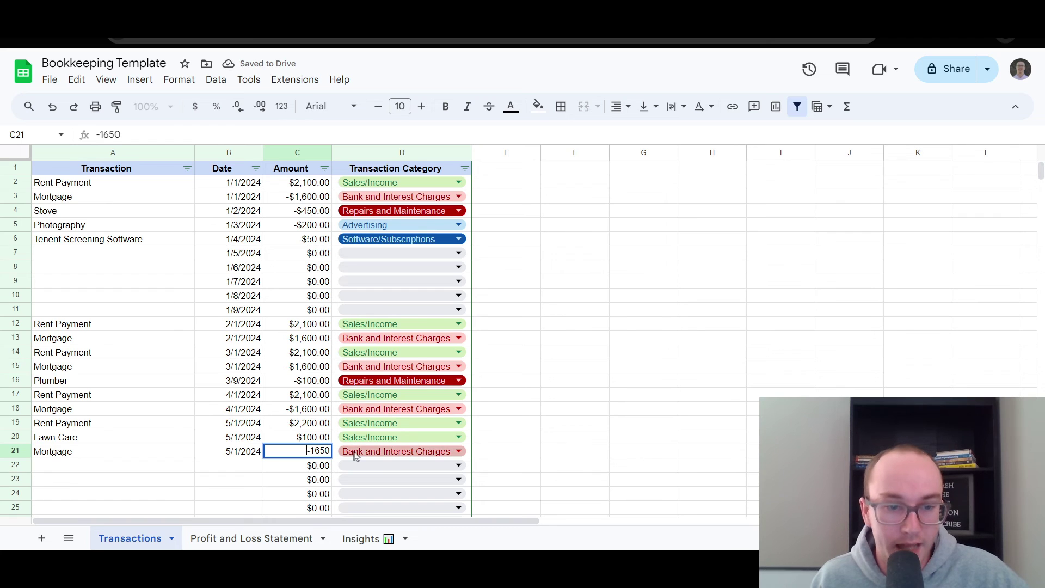
click(508, 450)
click(505, 225)
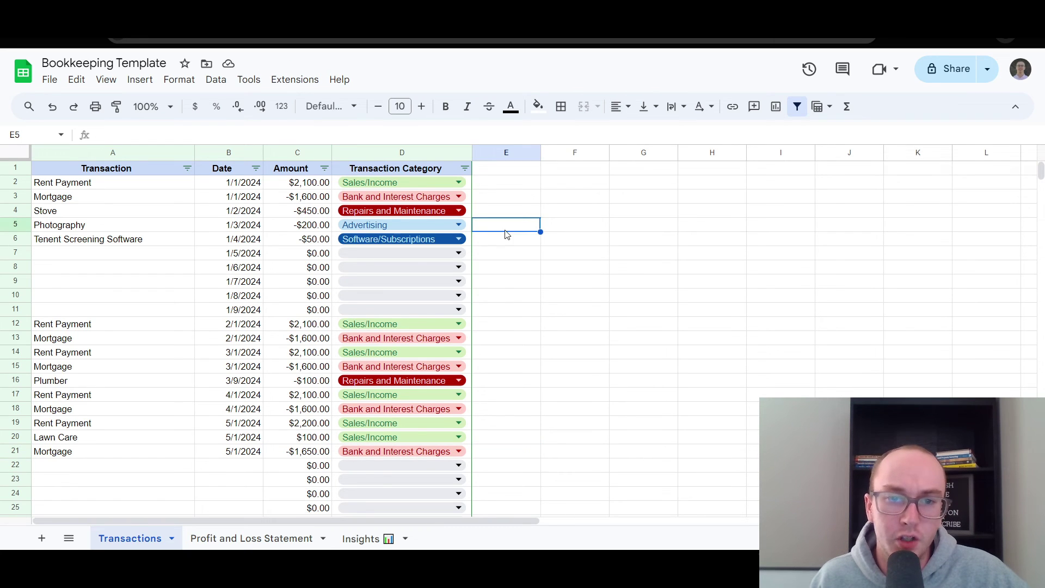
click(546, 229)
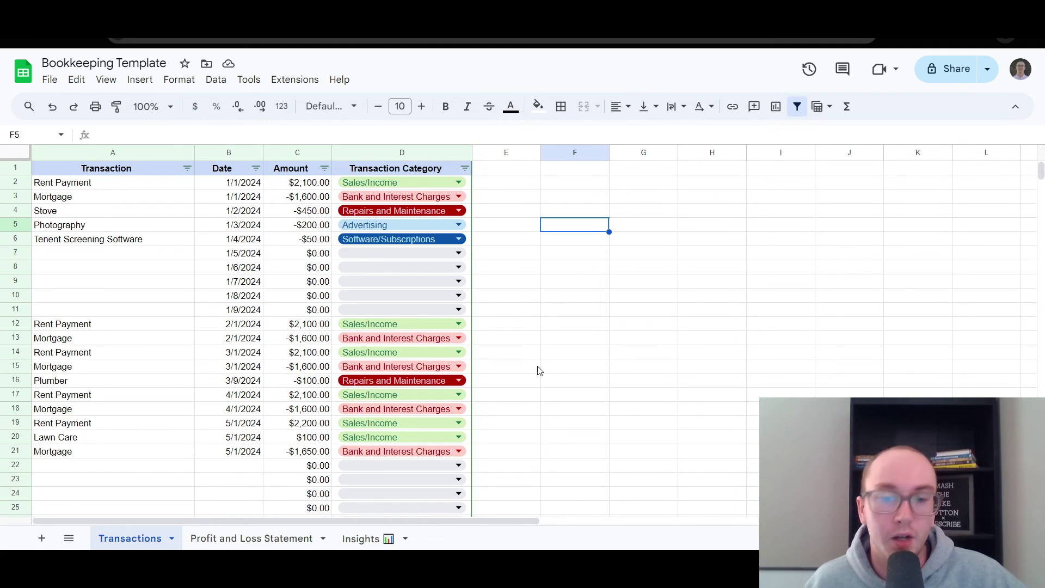
click(506, 232)
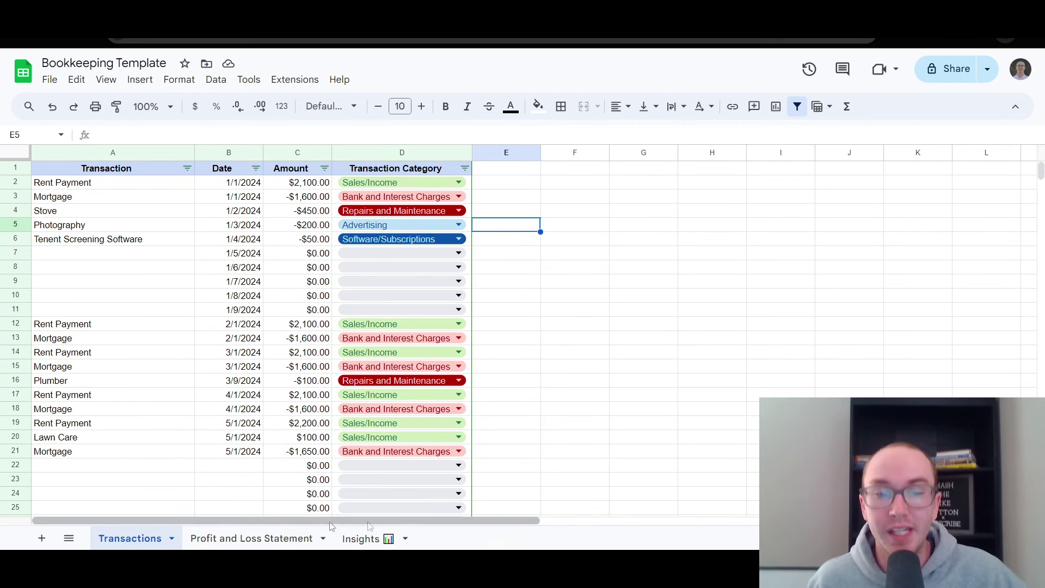
- Examine May's income, expenses and net in the Cash Flow chart on the Insights sheet
click(378, 540)
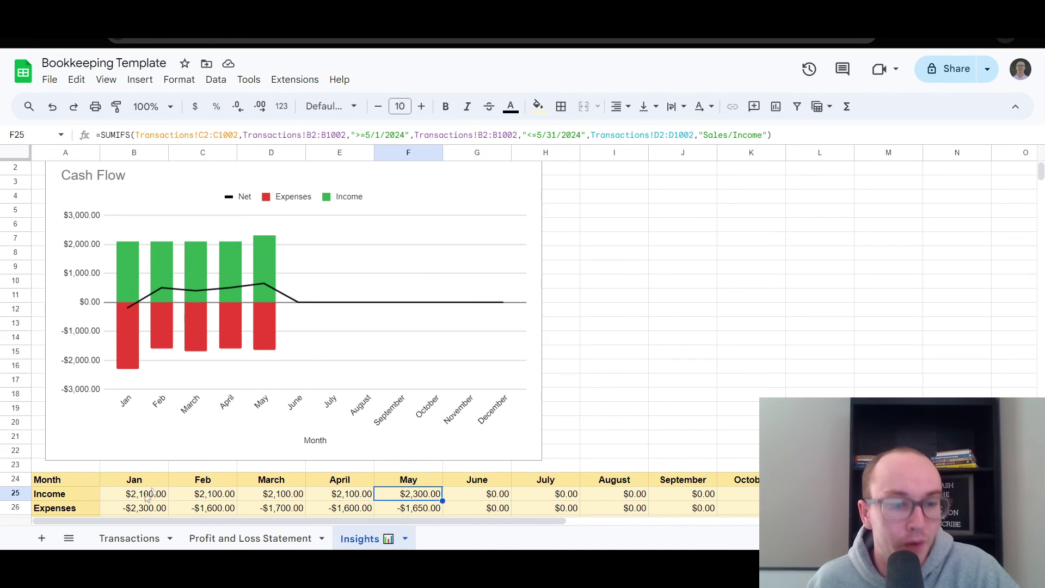
click(129, 538)
click(350, 540)
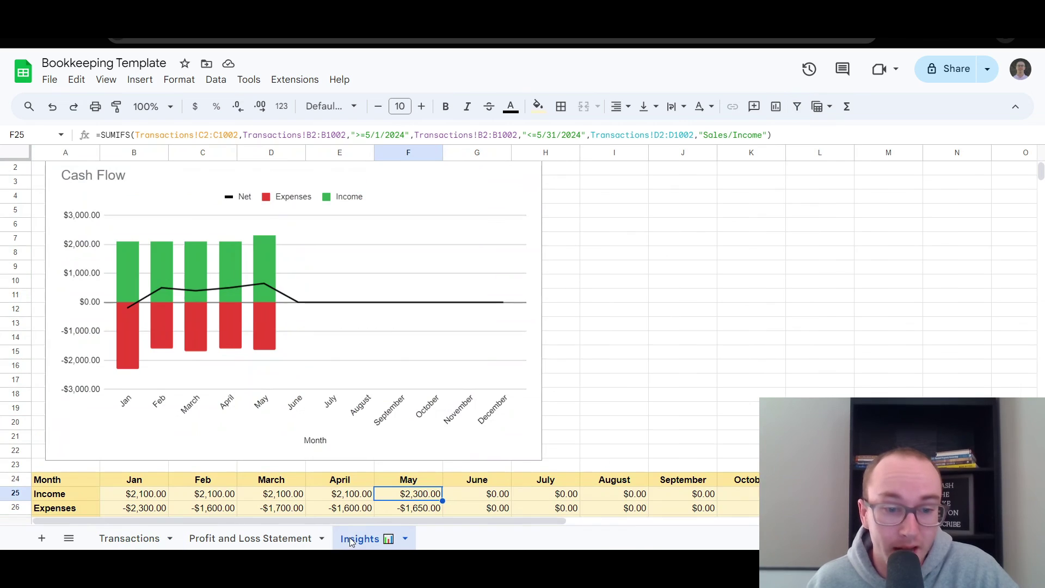
click(270, 269)
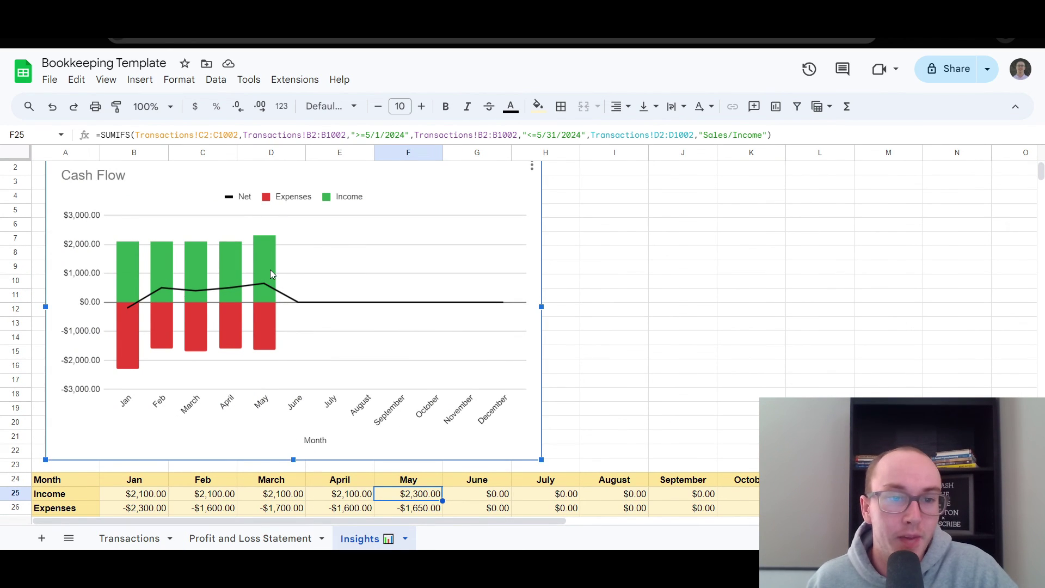
mouse_move(261, 253)
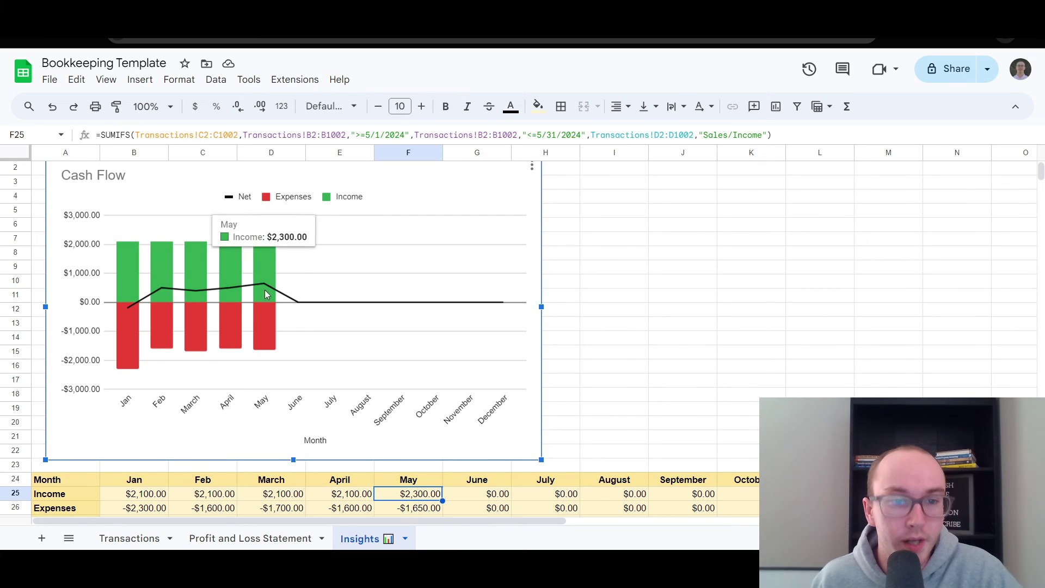
mouse_move(263, 285)
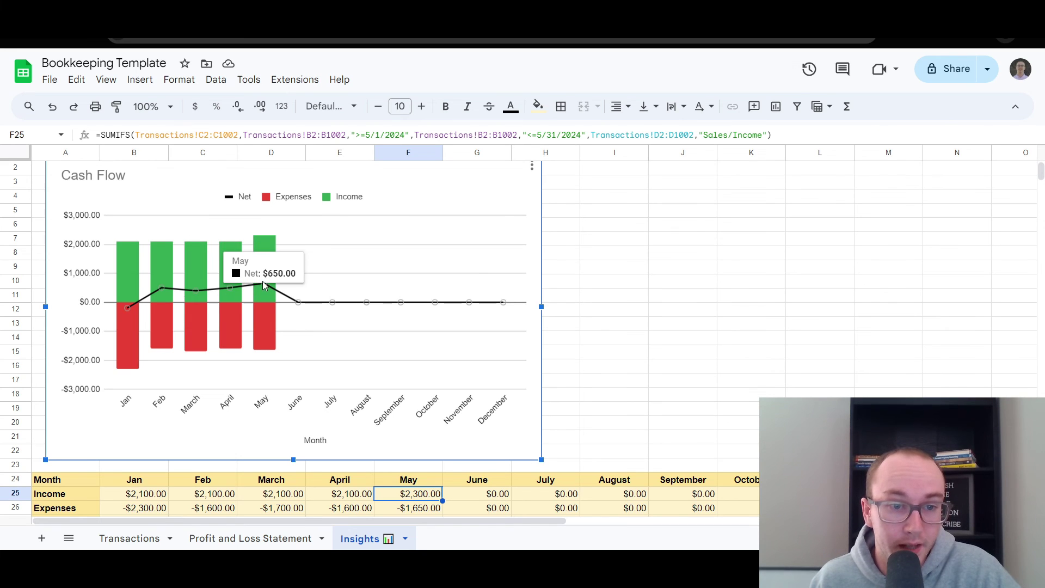
mouse_move(273, 339)
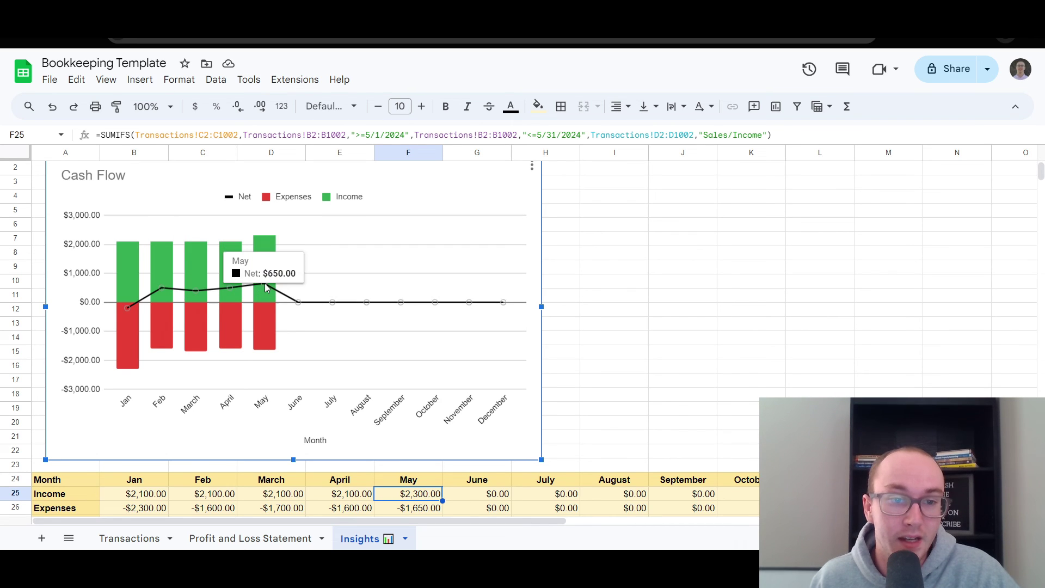
- Check the net income on the Profit and Loss Statement sheet
click(276, 538)
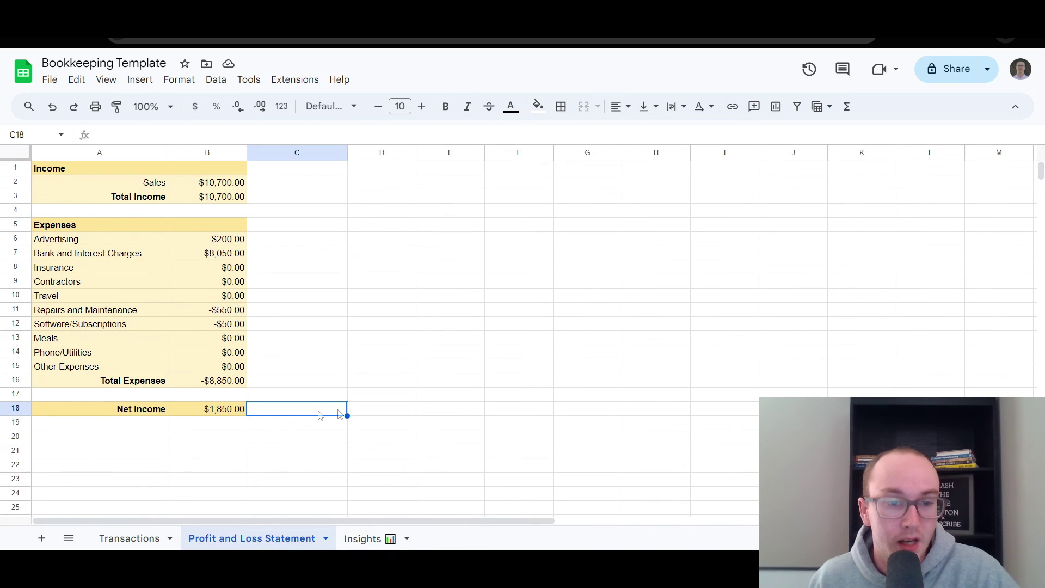
click(363, 414)
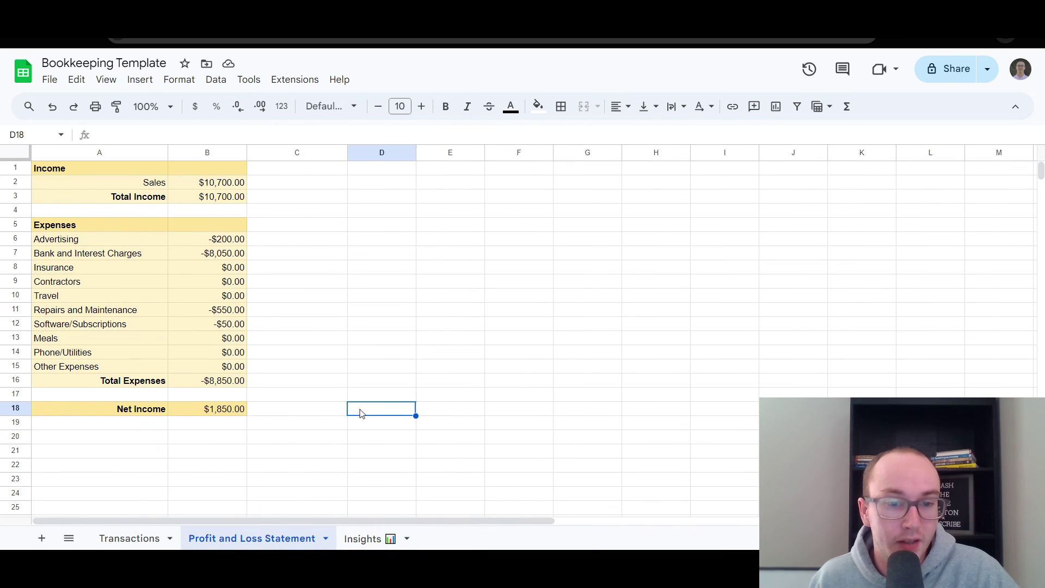
click(241, 415)
click(328, 415)
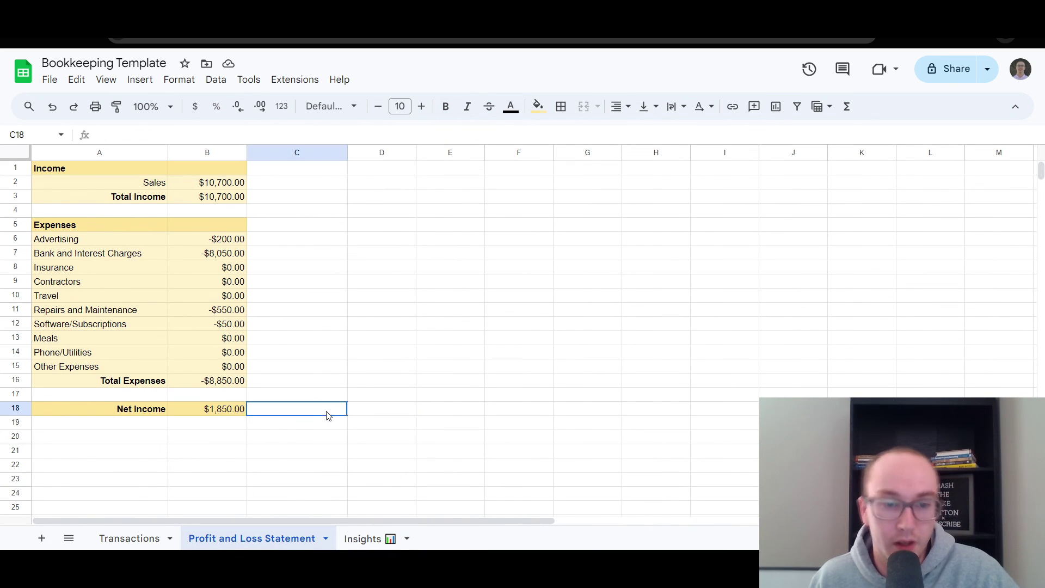
click(368, 414)
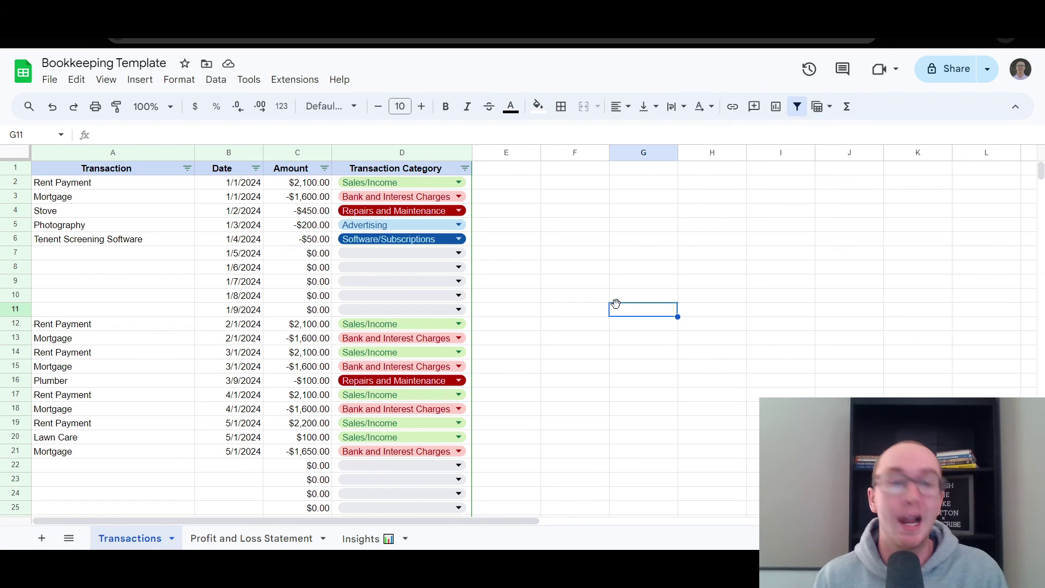
- Revisit the Profit and Loss Statement and Insights sheets, ending back on the Transactions sheet
click(248, 539)
click(363, 539)
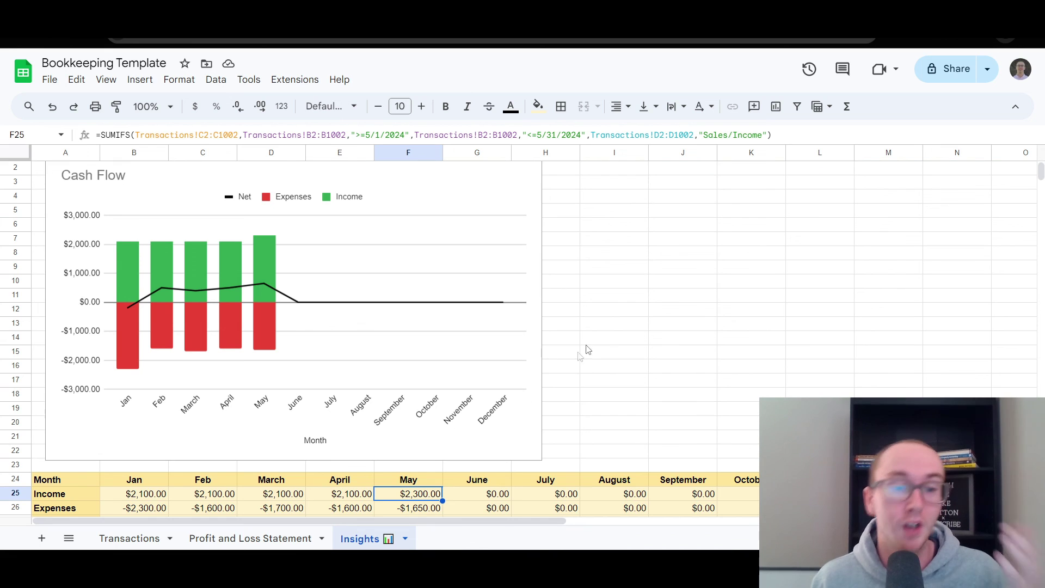
click(139, 538)
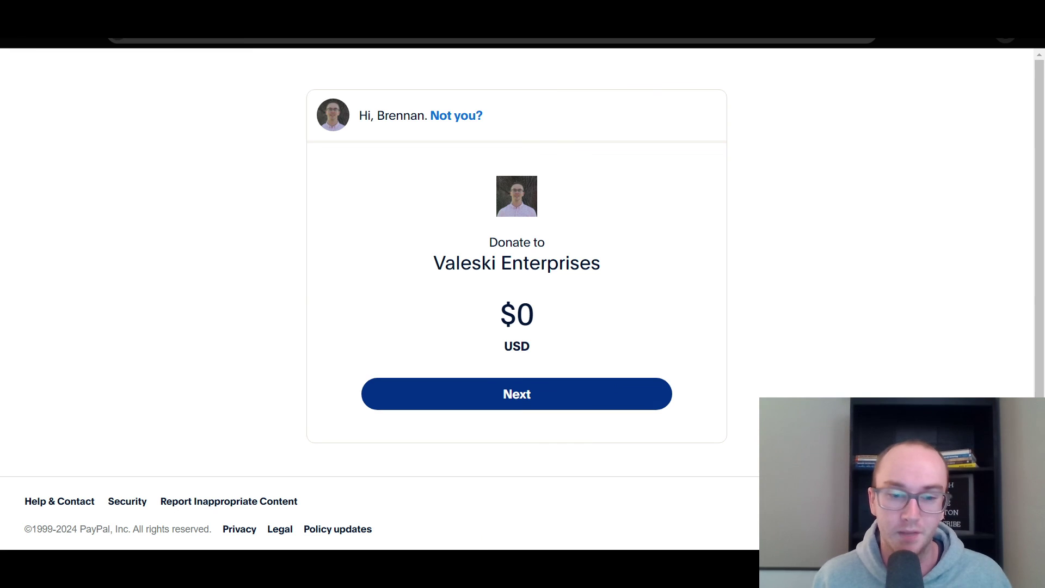
- Show the QR code image over the PayPal donation page and return to the Transactions sheet in Google Sheets
key(alt+Tab)
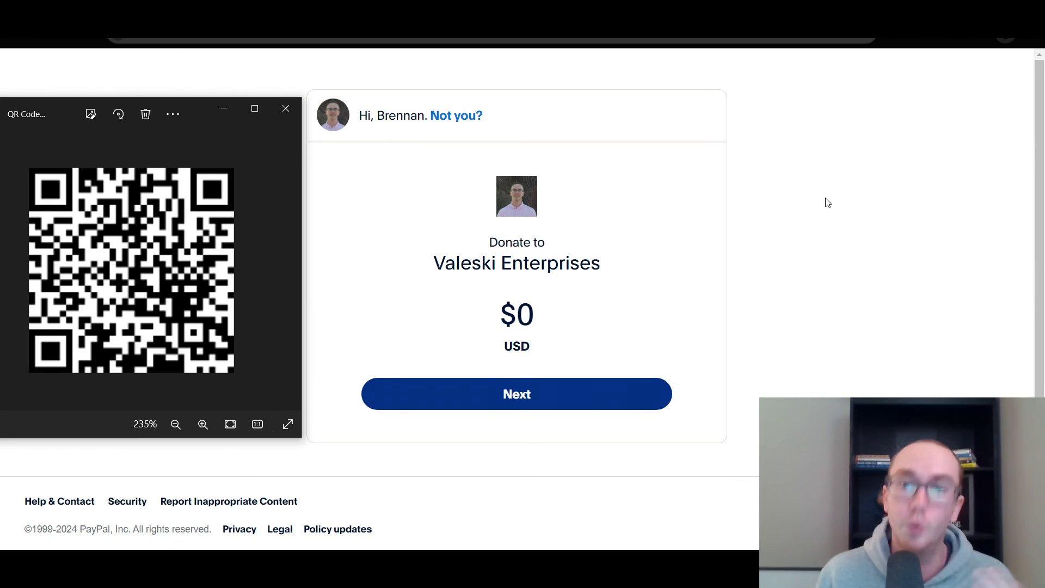
click(693, 137)
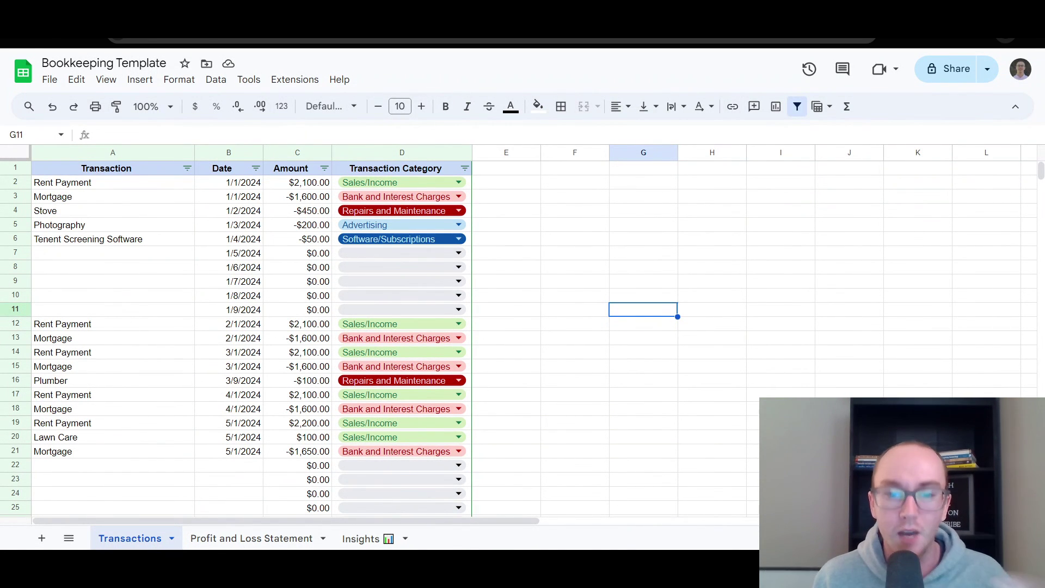
click(643, 337)
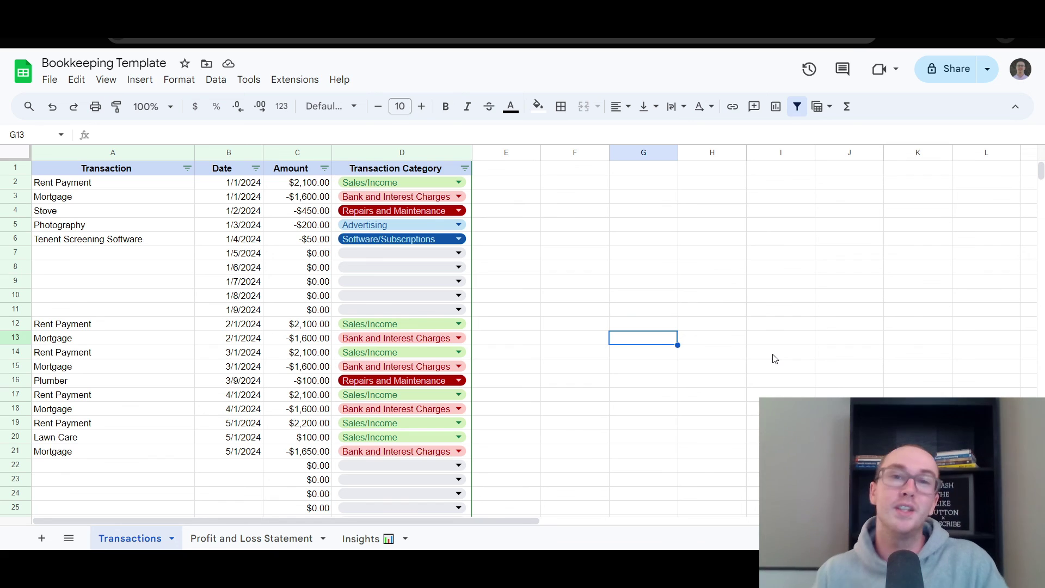